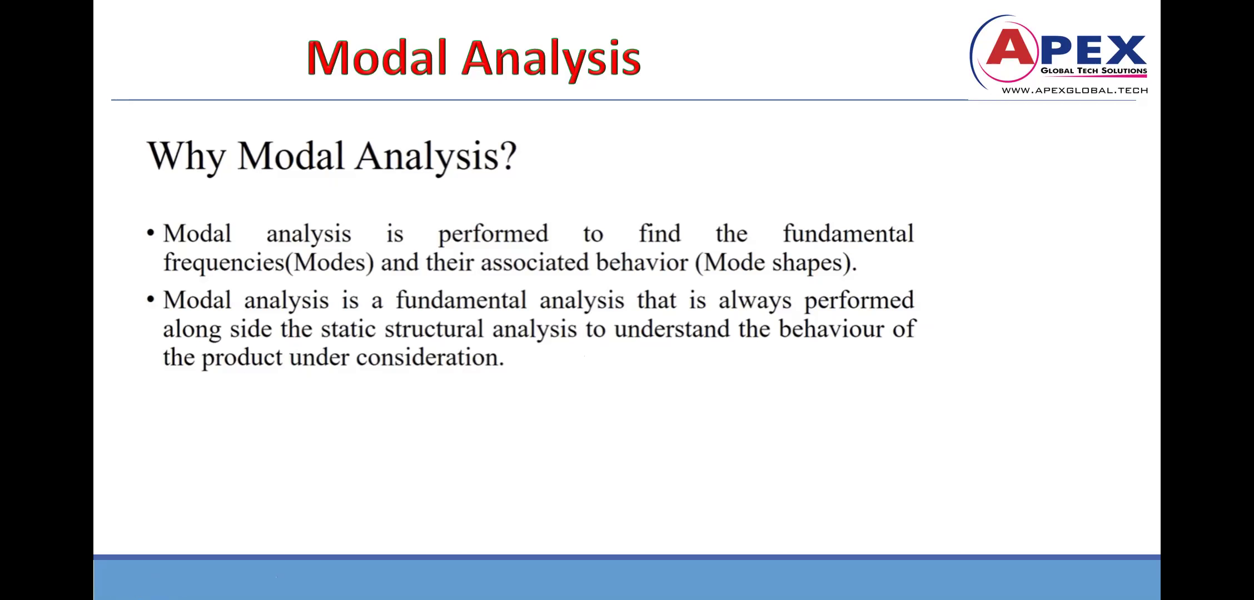
# Advance the slideshow to the 'Why Modal Analysis?' slide with the 3600 rpm motor and pump example
pyautogui.press('Right')
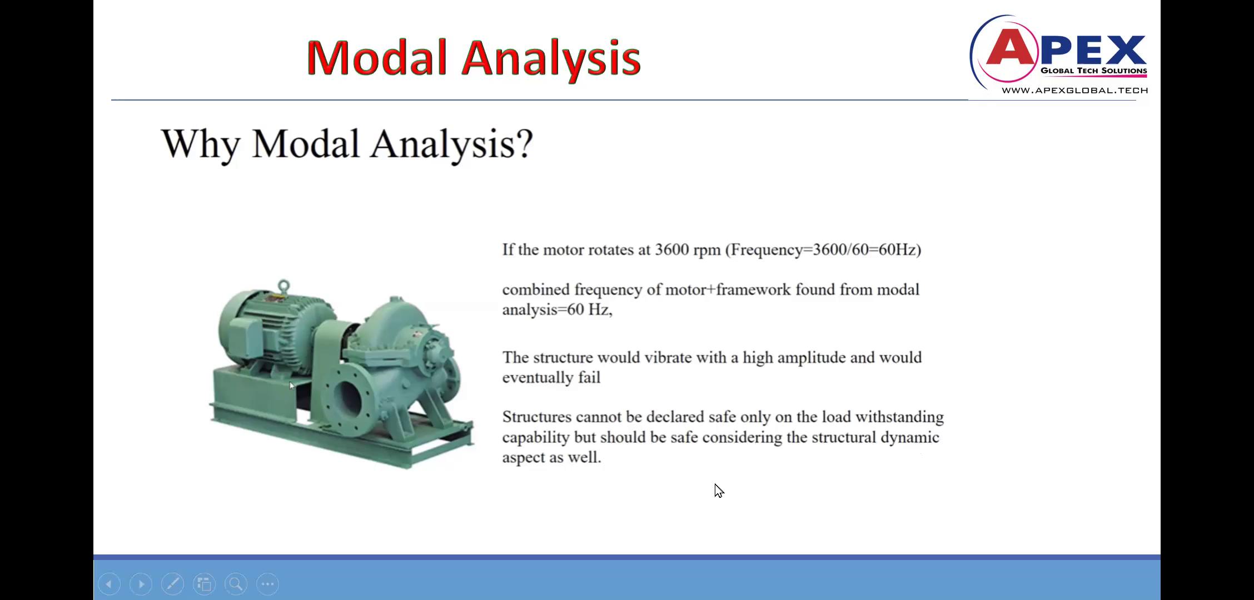
# Advance the slideshow to the 'One best Example' slide on the 1940 Tacoma Narrows Bridge
pyautogui.click(562, 482)
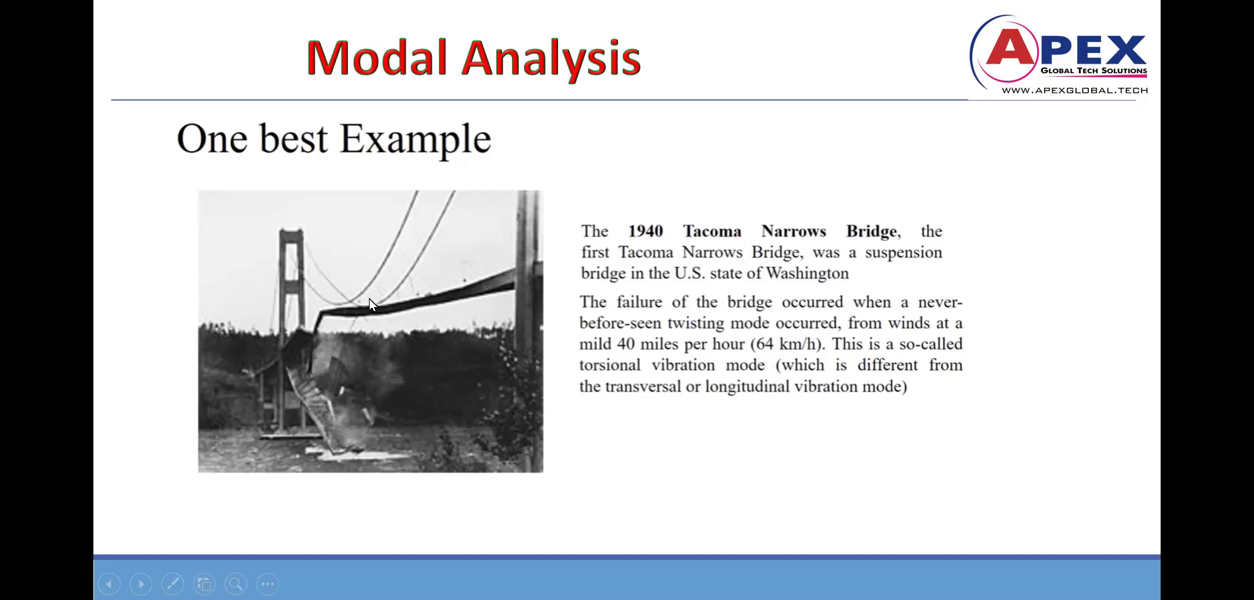
# Advance past the Frequency (f = 1/T) slide to the Natural Frequency vibrating-ruler slide
pyautogui.press('Right')
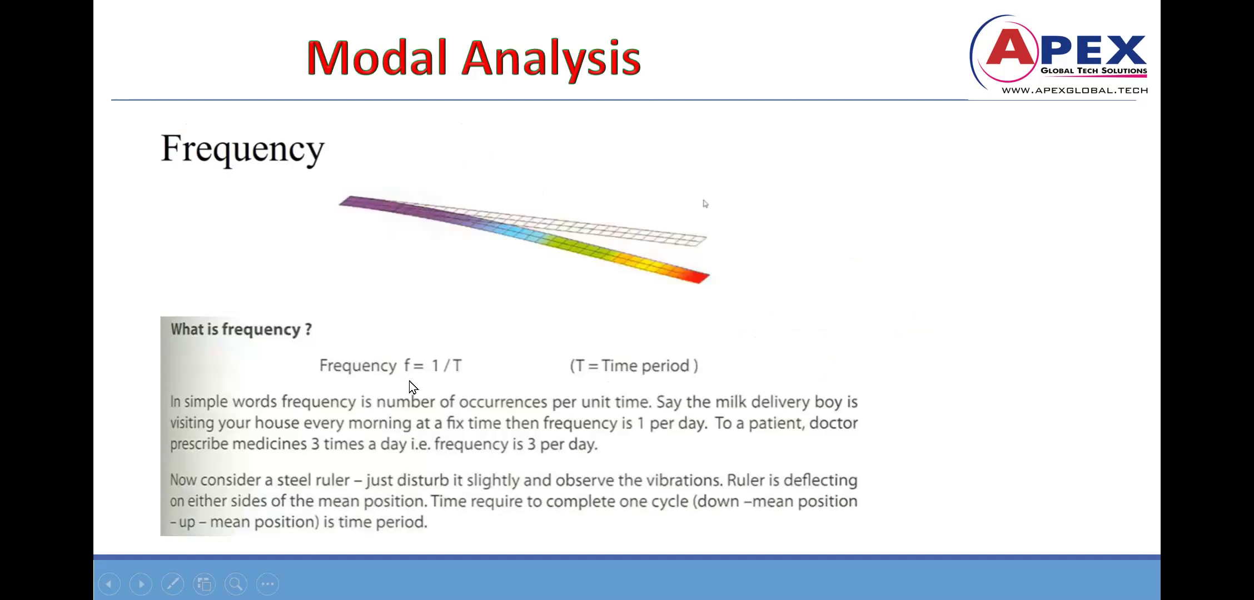
pyautogui.click(452, 376)
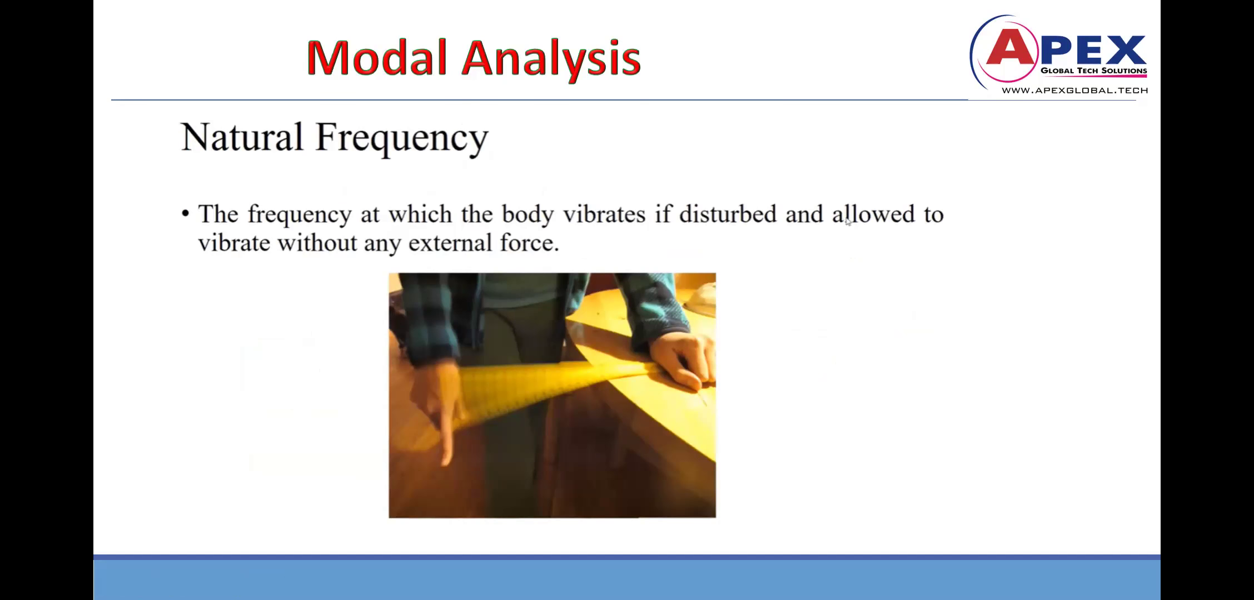
# Advance to the 'System or Component Representation' slide showing the mass-spring-damper diagram
pyautogui.click(792, 109)
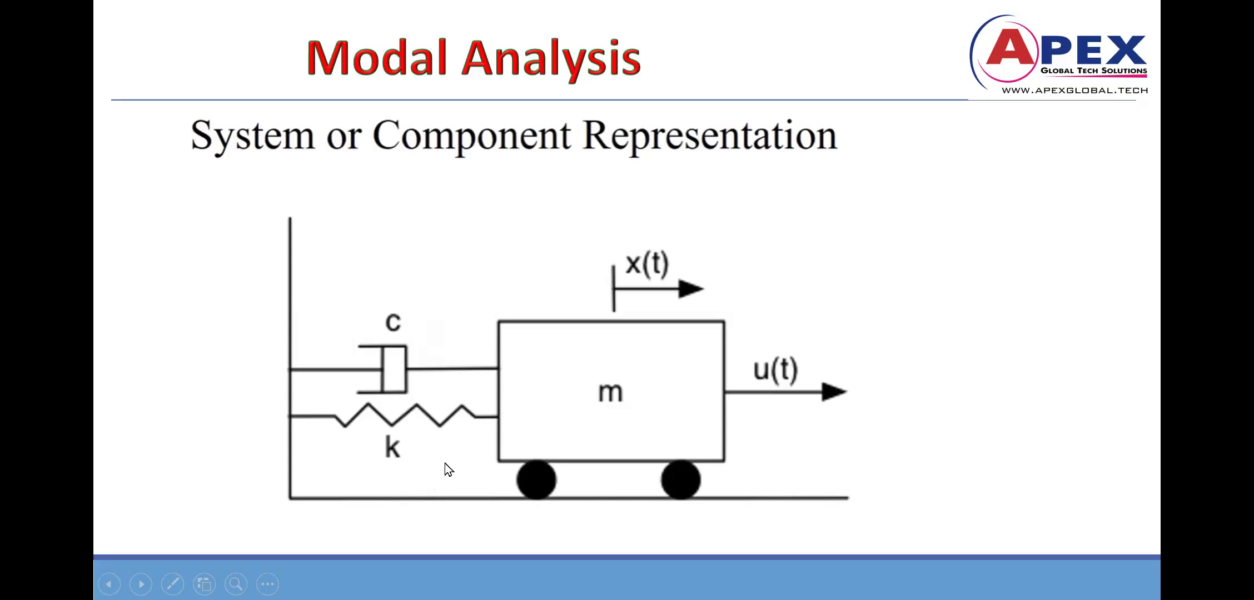
# Advance to the 'Mass, Stiffness, Damping' slide with its structural, viscous and Coulomb damping definitions
pyautogui.click(526, 398)
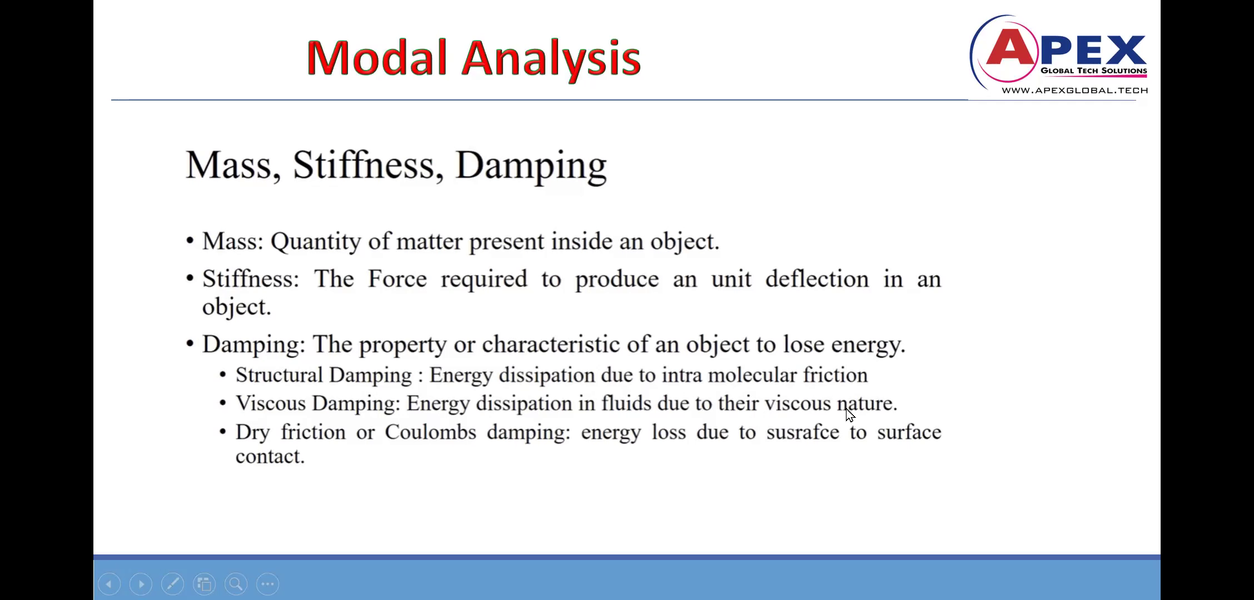
# Revisit the mass-spring-damper diagram slide, then advance to the 'Mode and Mode Shapes' slide
pyautogui.click(764, 394)
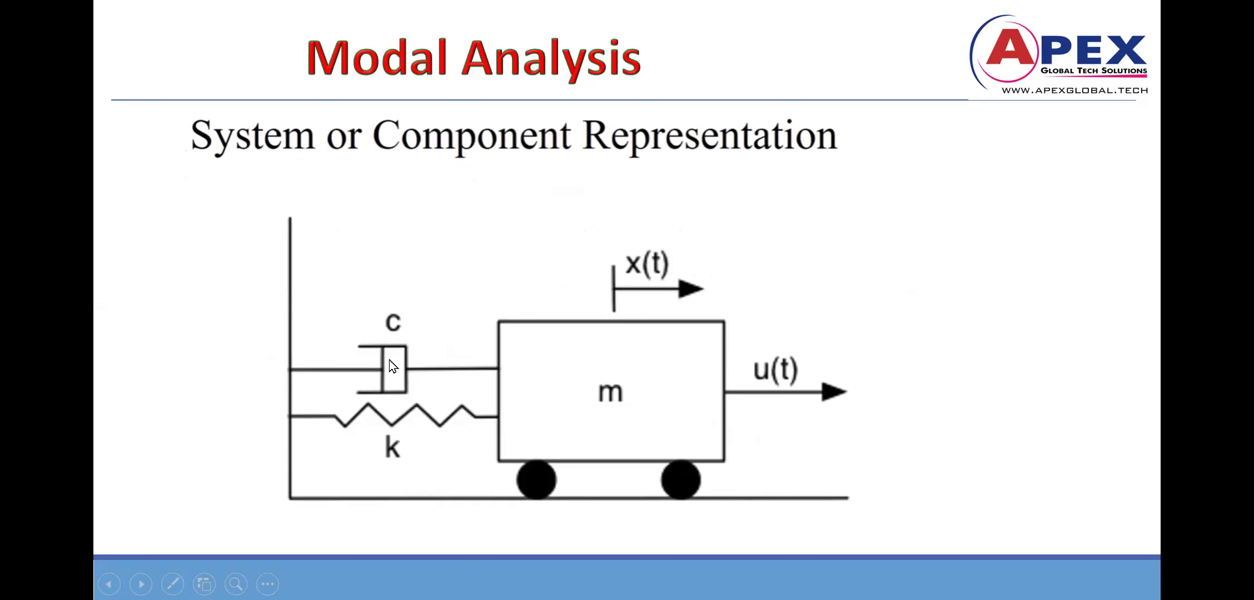
pyautogui.click(389, 393)
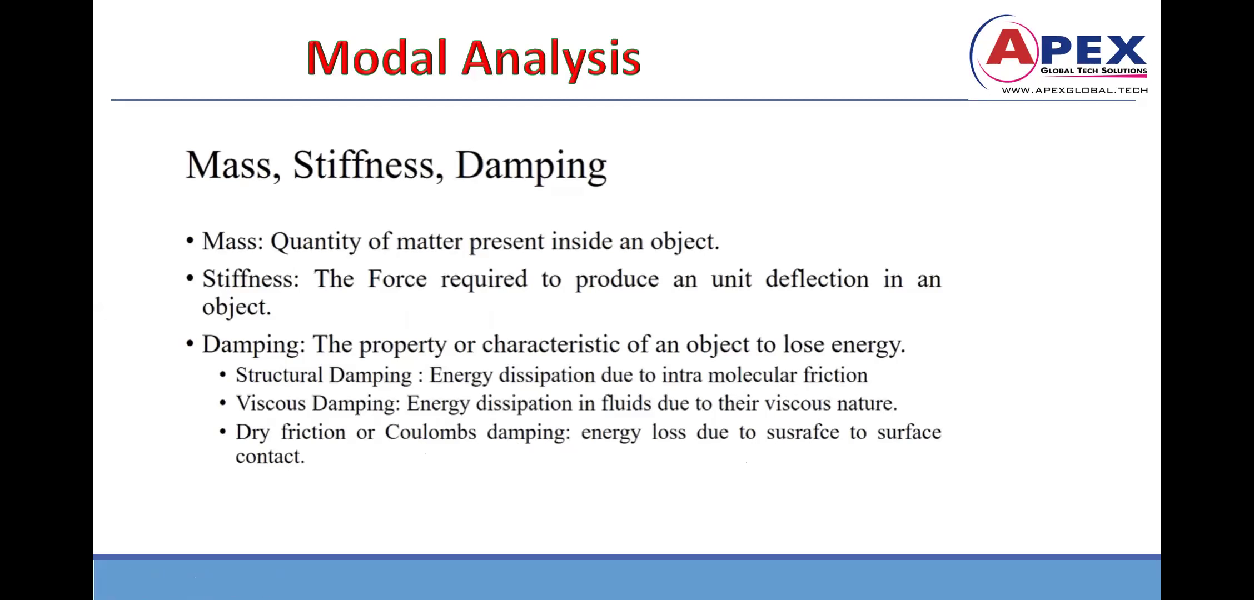
pyautogui.press('Right')
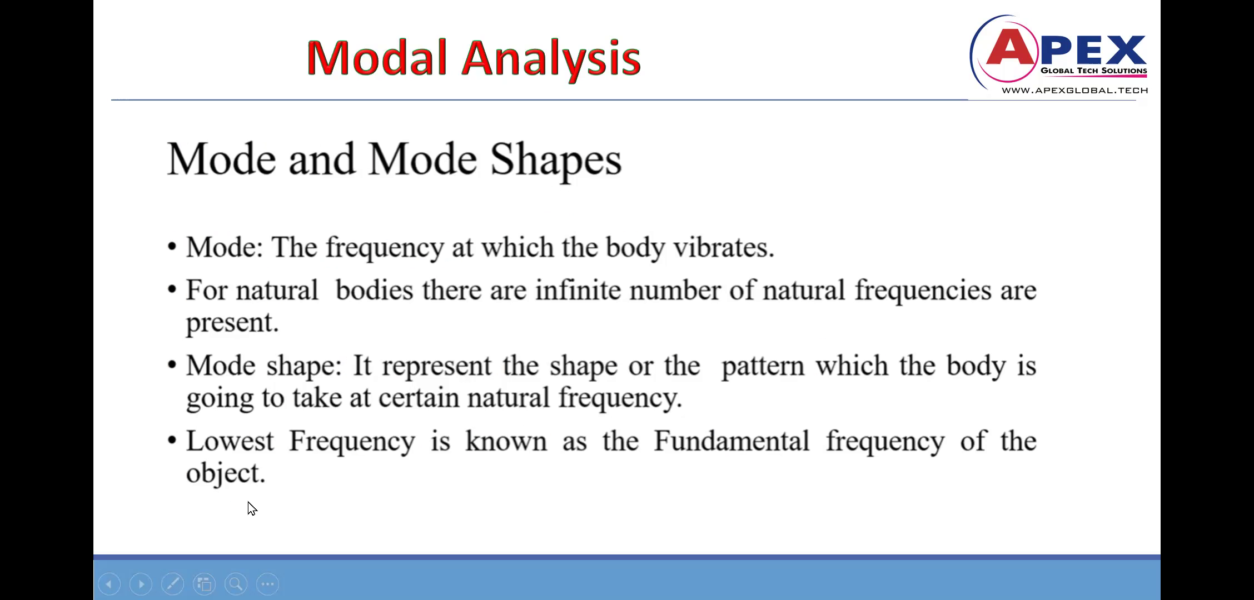
# Advance the slideshow toward the 'Free Vibration Analysis of a Aeroplane Wing' slide
pyautogui.press('Right')
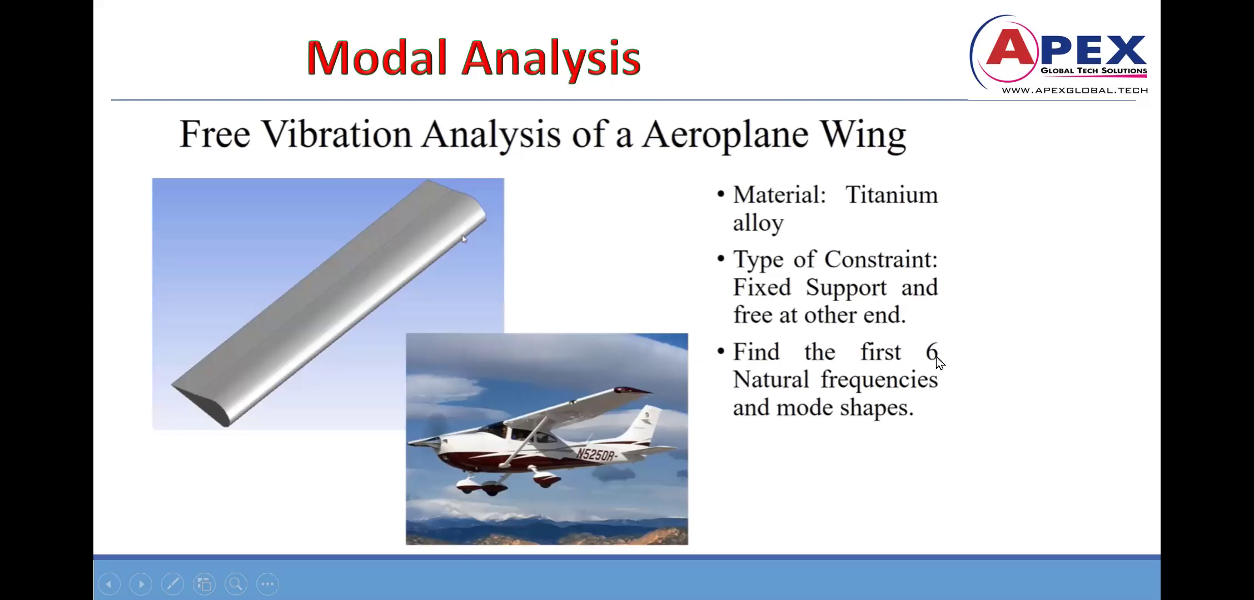
# Advance past the Audi car bumper slide to the 'Pre-Stressed Modal Analysis' slide
pyautogui.press('Right')
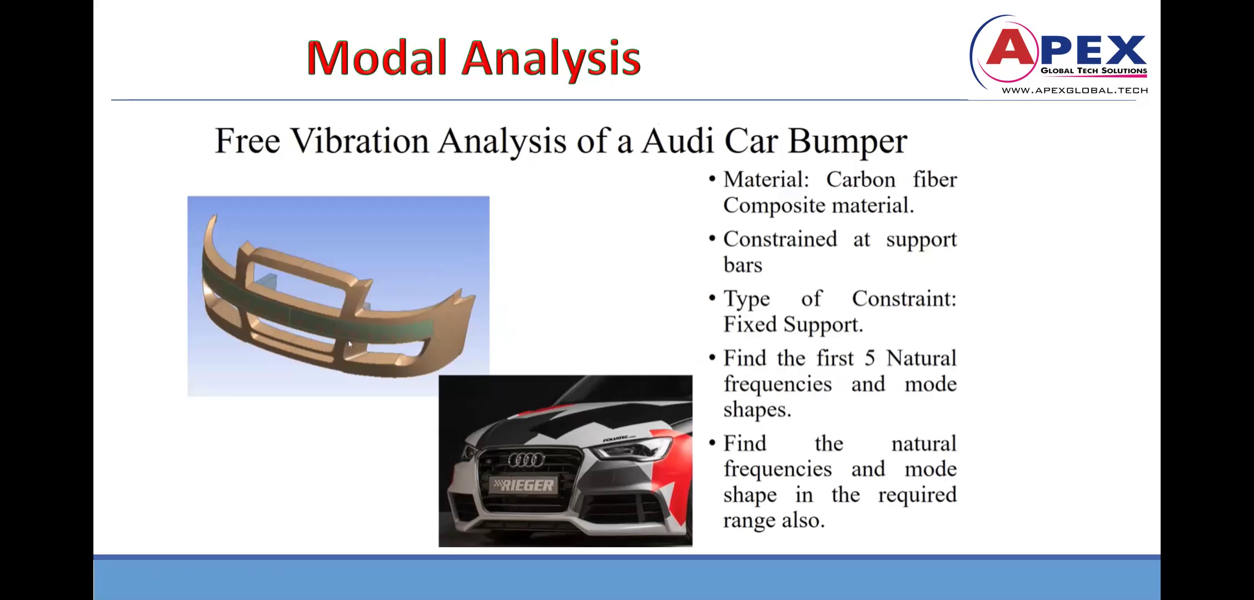
pyautogui.click(907, 362)
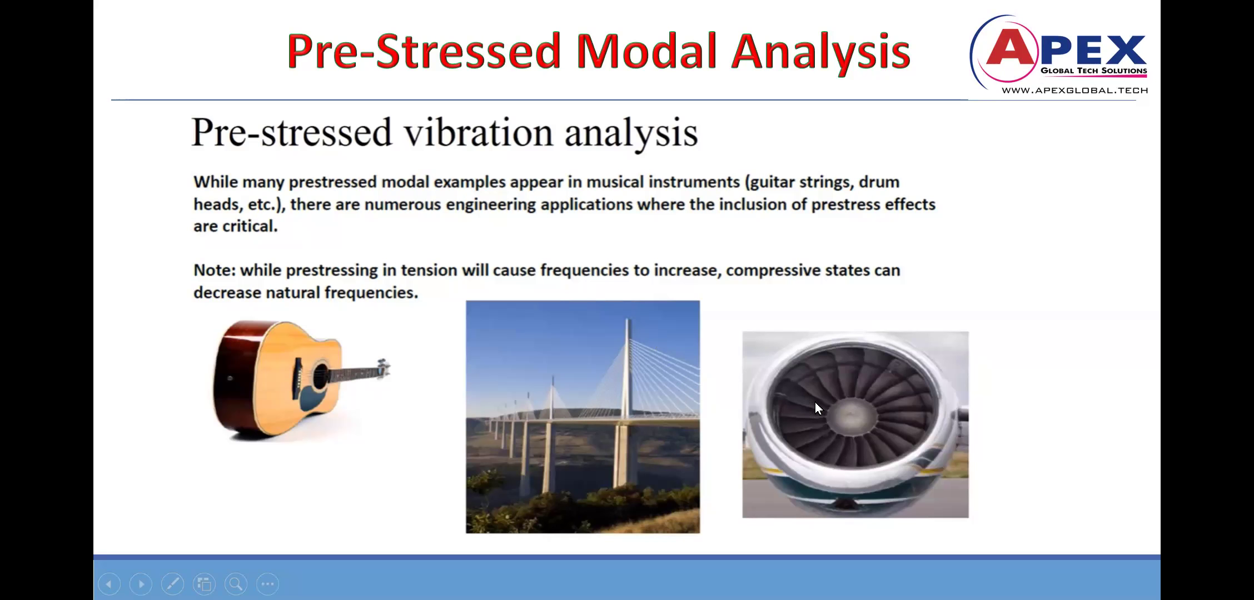
# Advance through the pre-stressed and contact slides to the Clevis Pin assembly, then end the slideshow
pyautogui.click(852, 394)
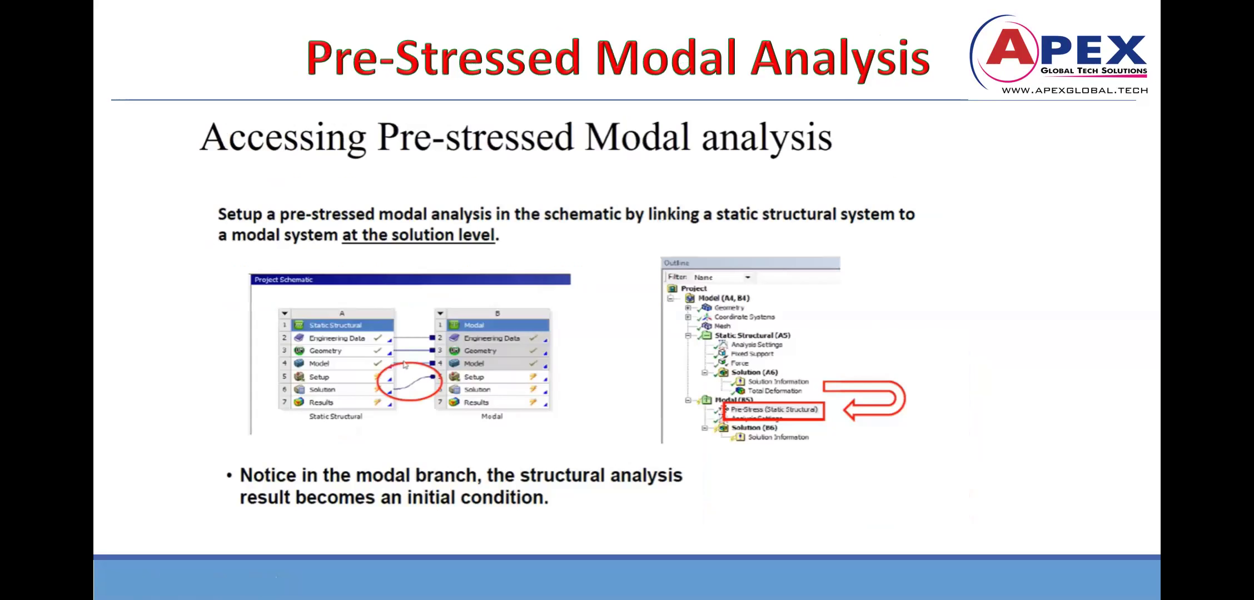
pyautogui.click(530, 303)
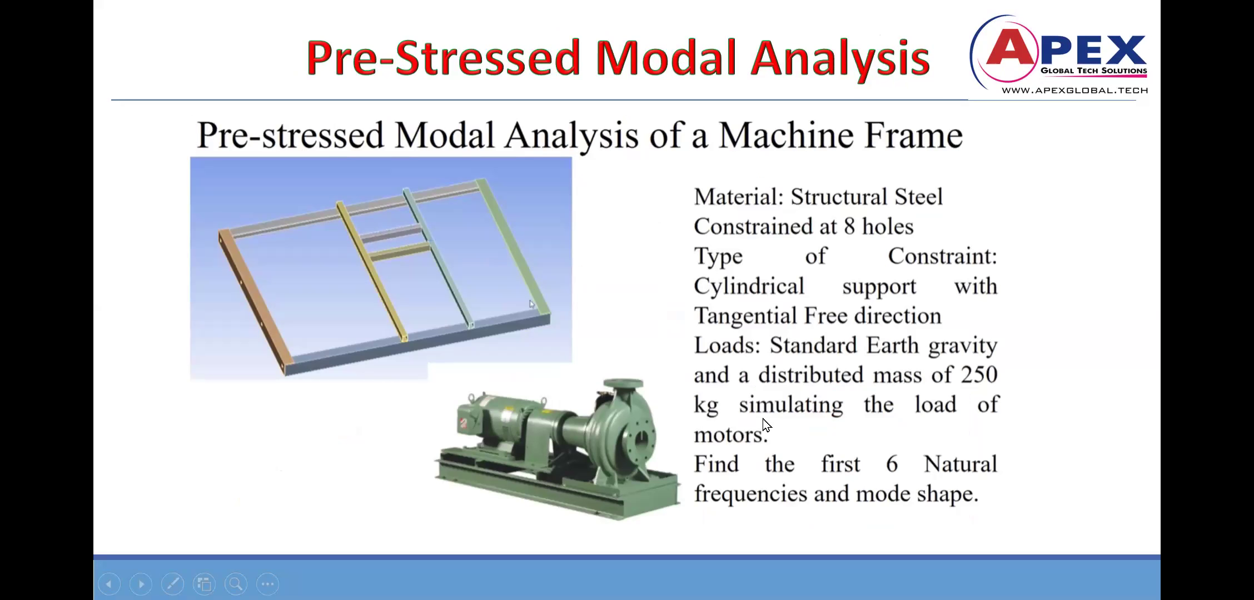
pyautogui.click(592, 456)
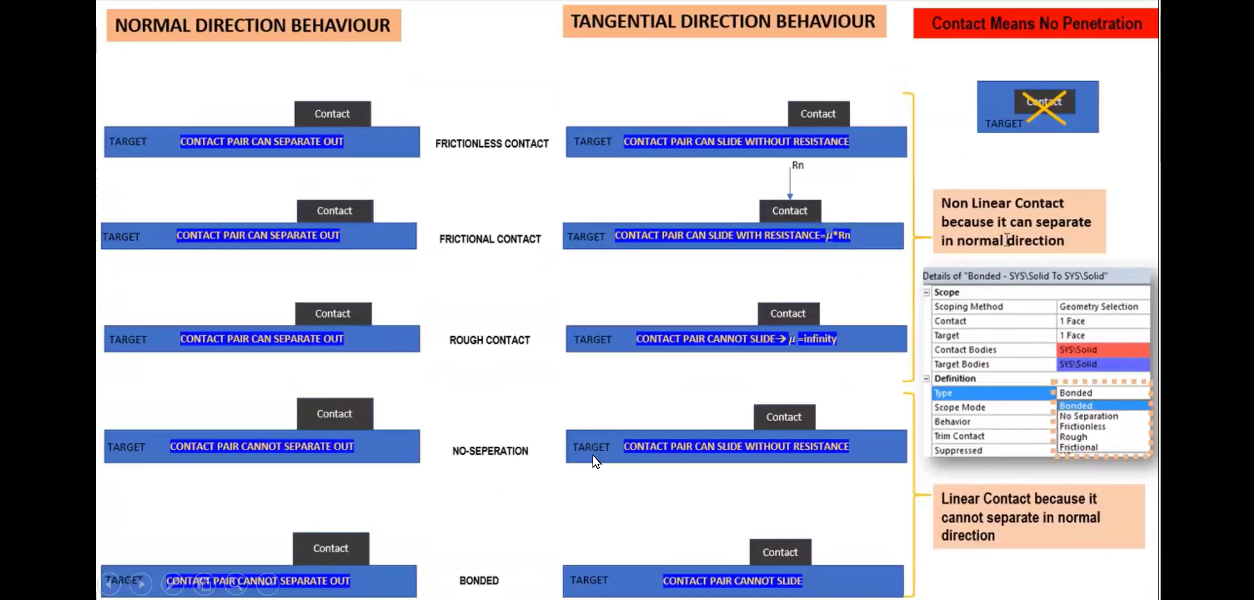
pyautogui.click(592, 456)
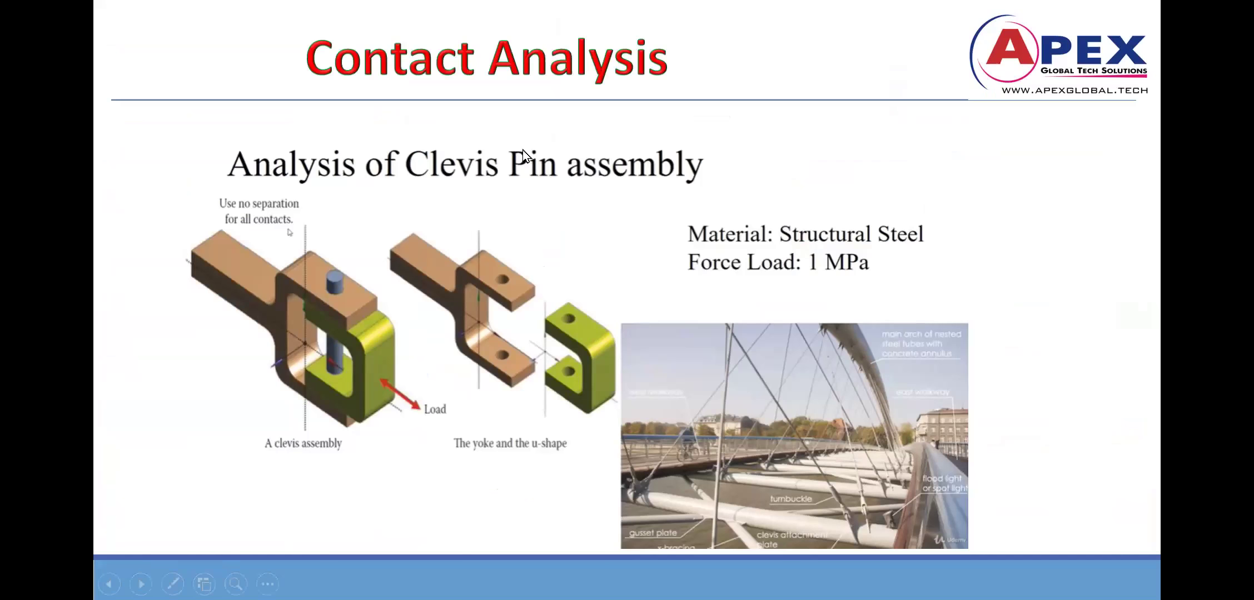
pyautogui.press('Escape')
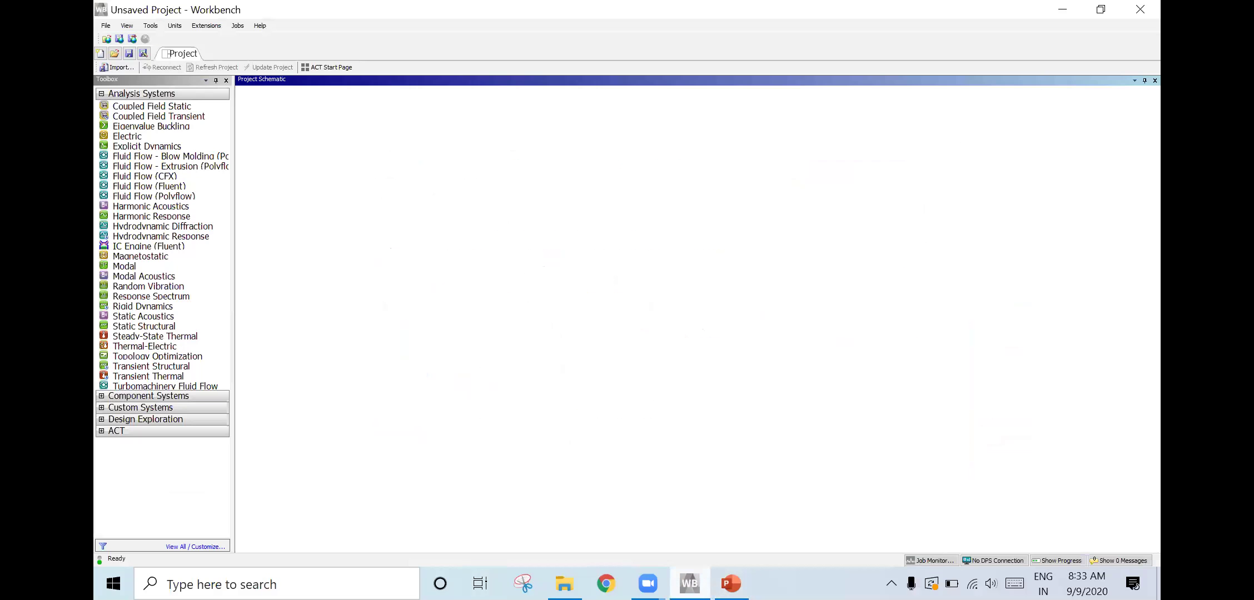
# Glance at the empty Workbench project, minimize it, and switch to the Online Internship folder
pyautogui.click(689, 584)
pyautogui.click(1062, 10)
pyautogui.click(565, 584)
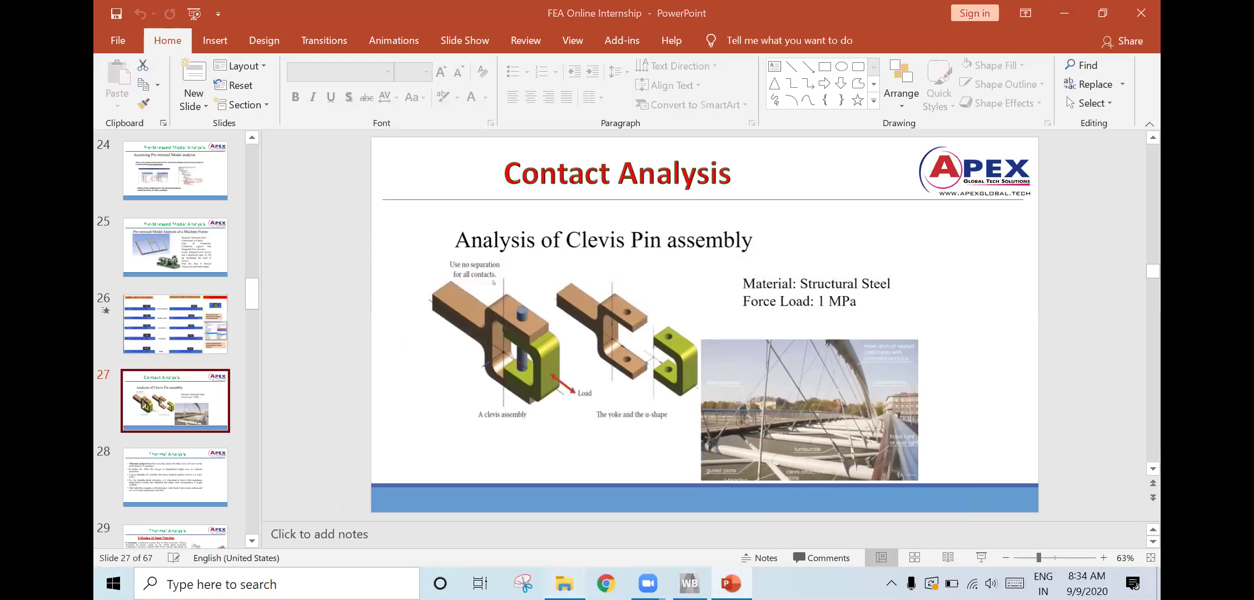
# Open the Connecting Rod .wbpj project from the Online Internship folder in ANSYS Workbench
pyautogui.click(287, 216)
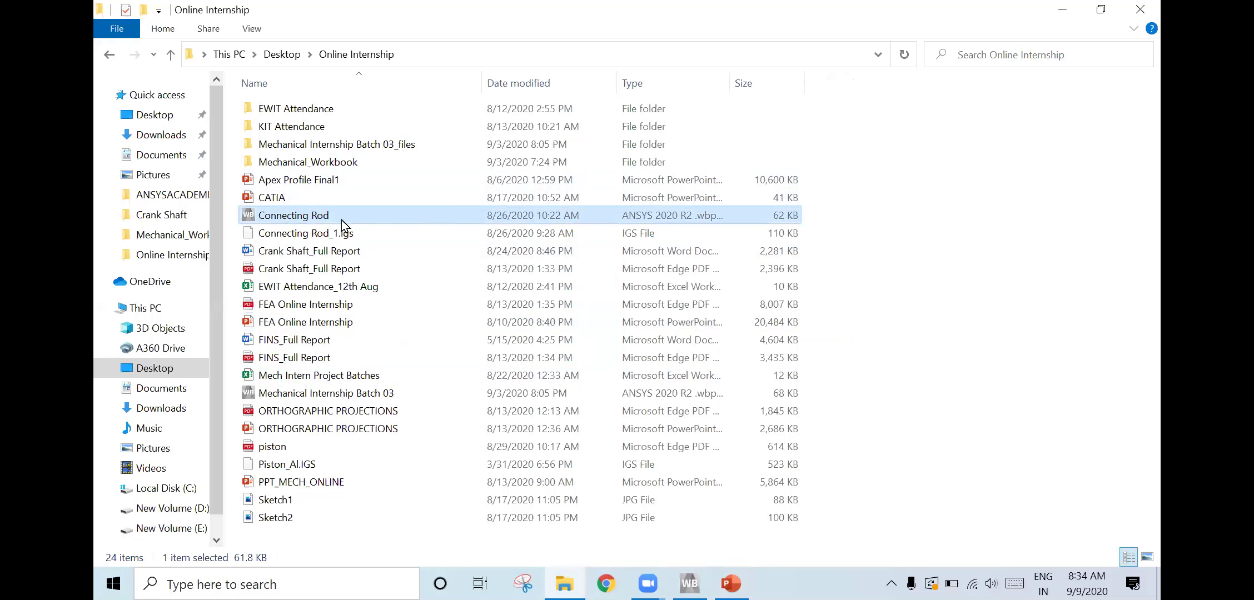
pyautogui.doubleClick(296, 217)
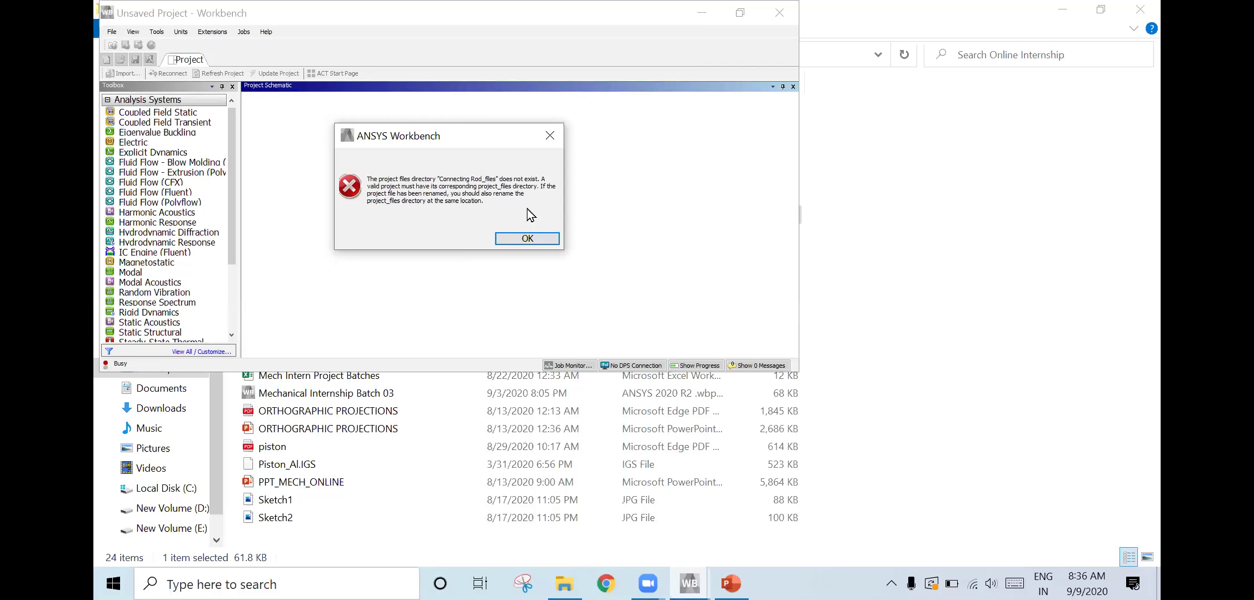
# Dismiss the missing project_files error and close the extra empty Workbench window
pyautogui.click(527, 239)
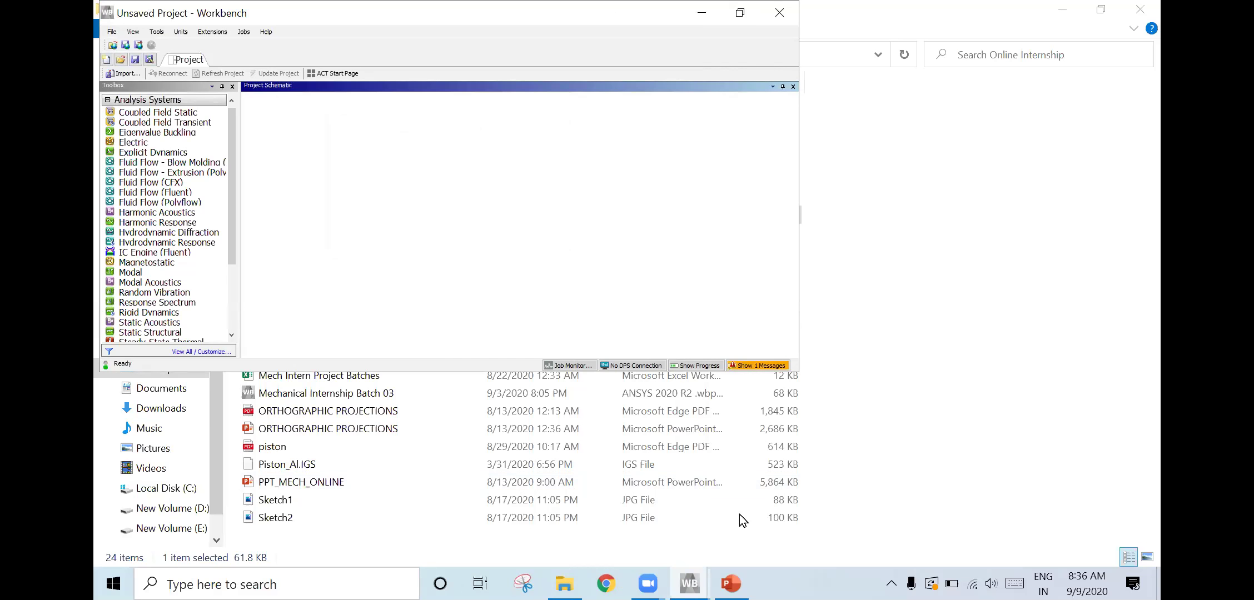
pyautogui.moveTo(689, 584)
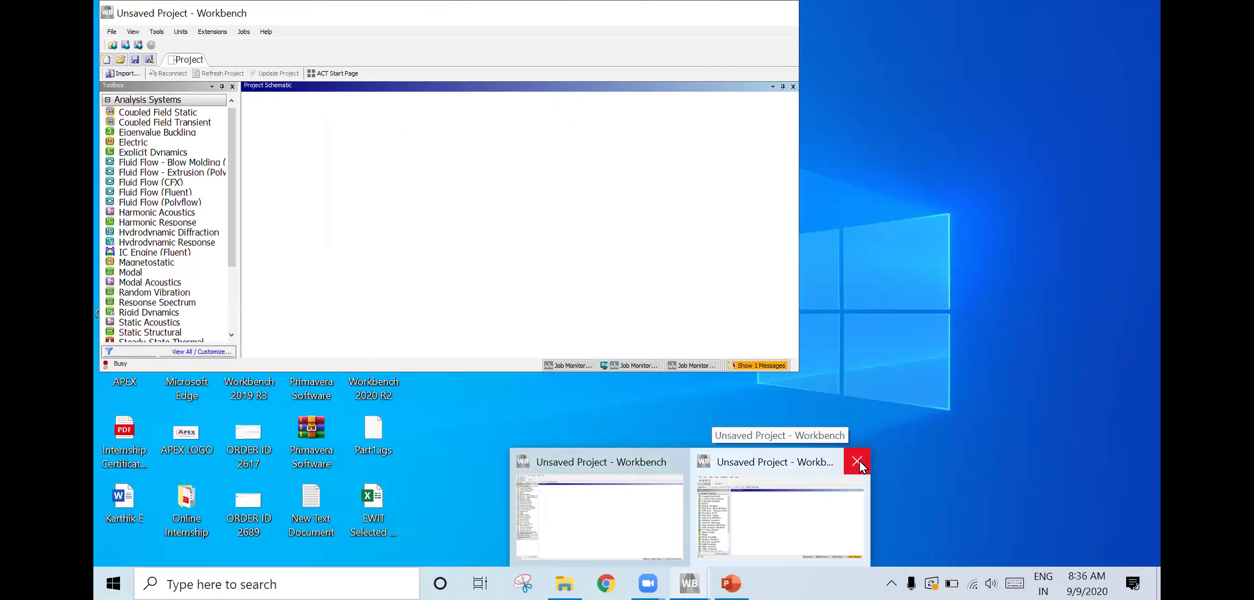
pyautogui.click(860, 461)
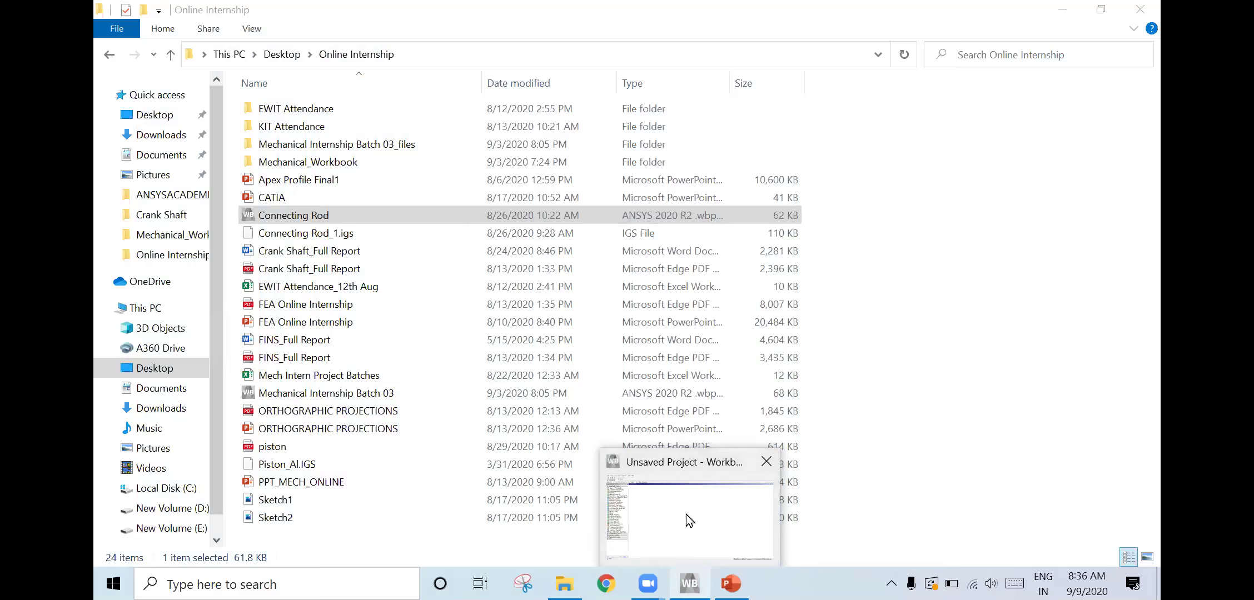
pyautogui.click(692, 512)
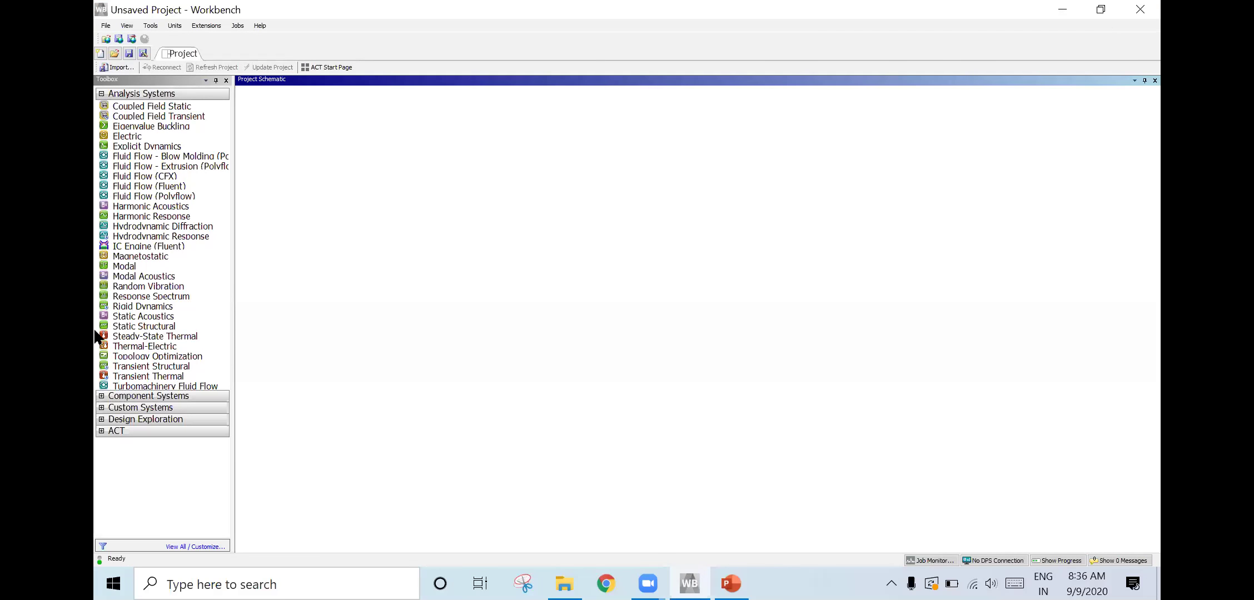
# Add a Static Structural analysis system to the schematic, keeping its default name
pyautogui.doubleClick(137, 328)
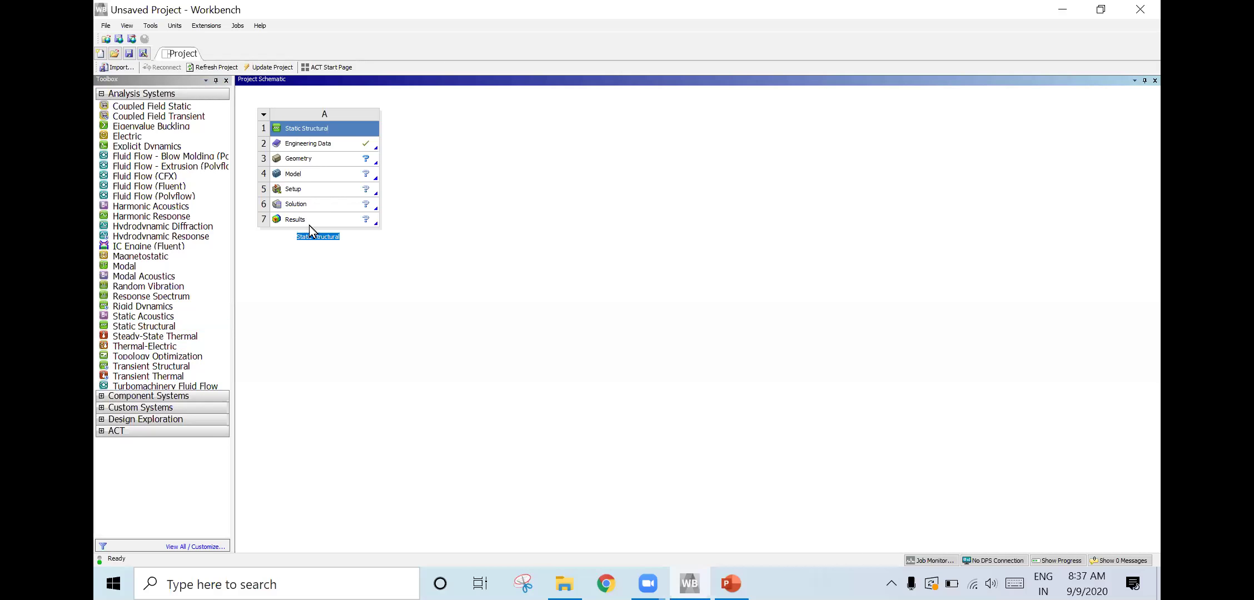
pyautogui.click(299, 160)
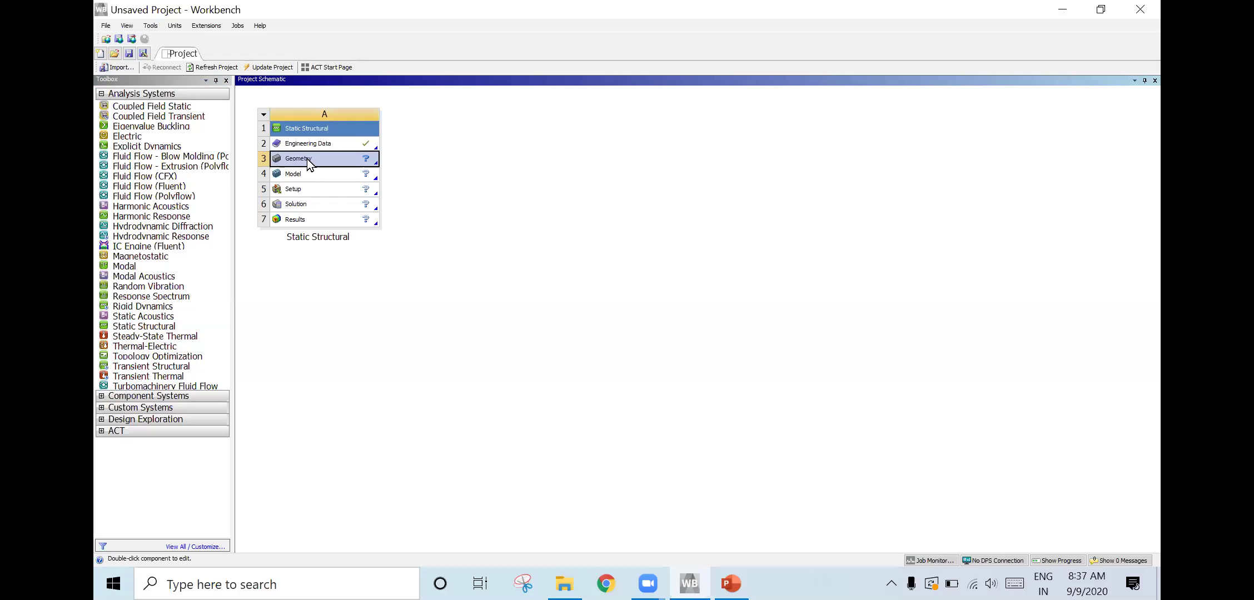
pyautogui.click(308, 148)
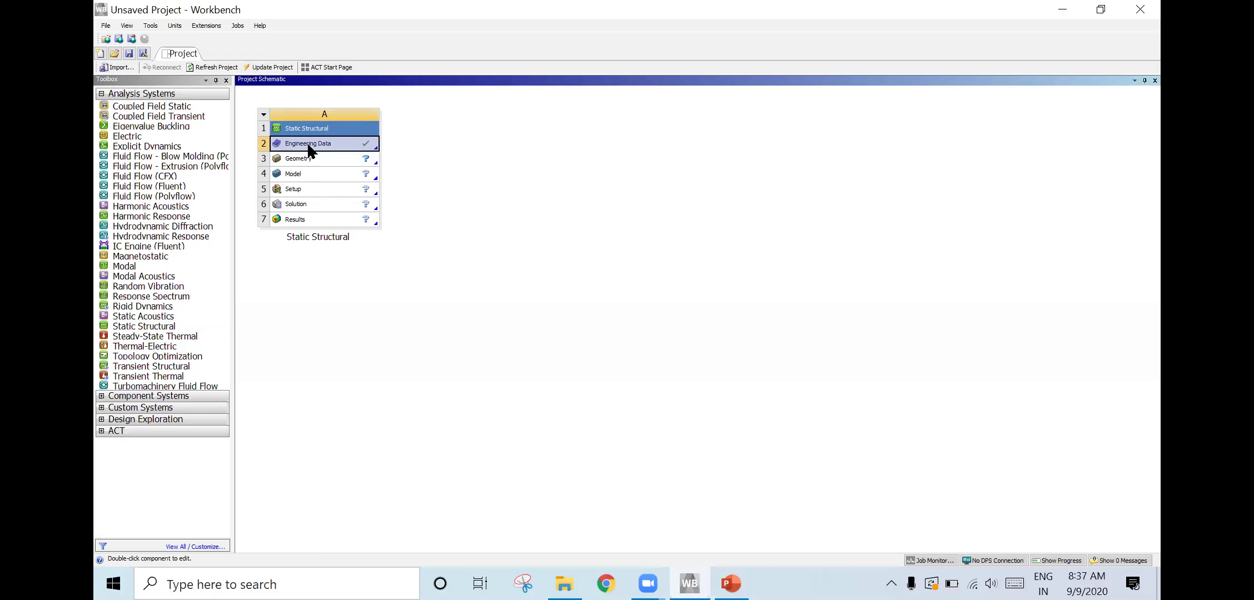
# Switch the project units to Metric (tonne, mm, s, °C, mA, N, mV)
pyautogui.click(179, 27)
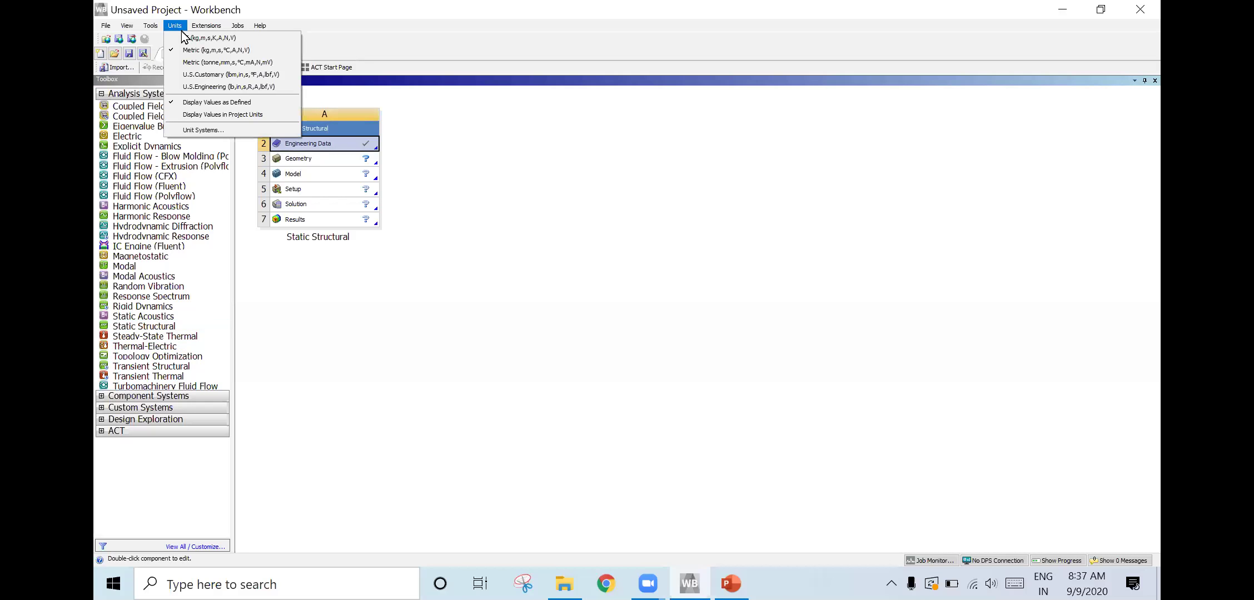
pyautogui.click(193, 63)
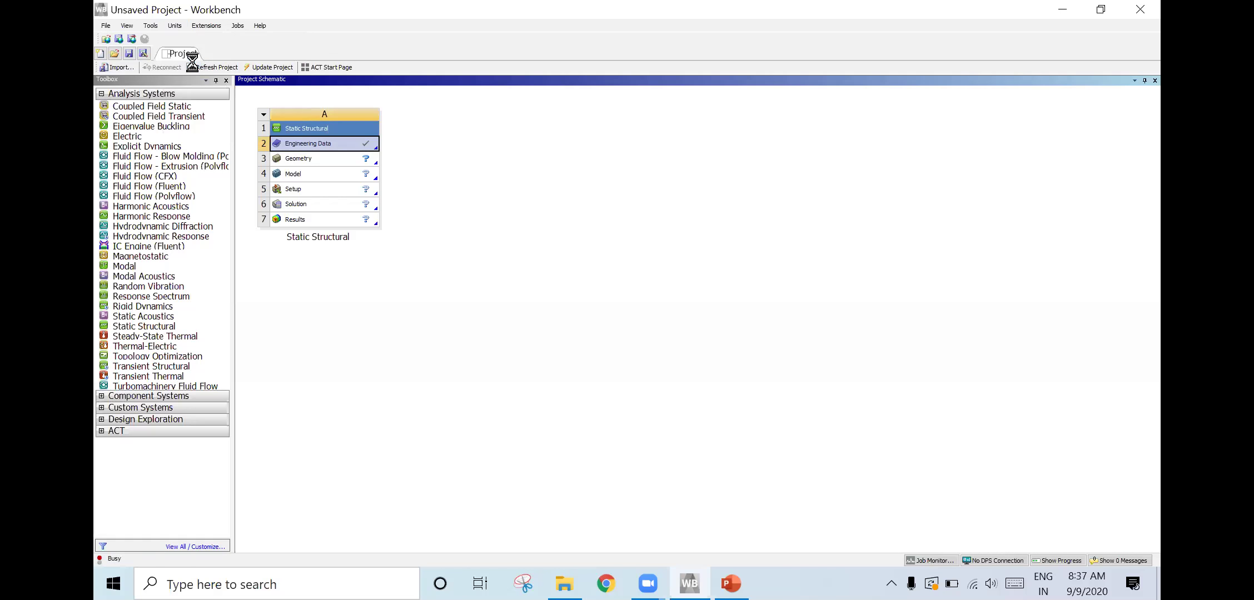
pyautogui.click(307, 154)
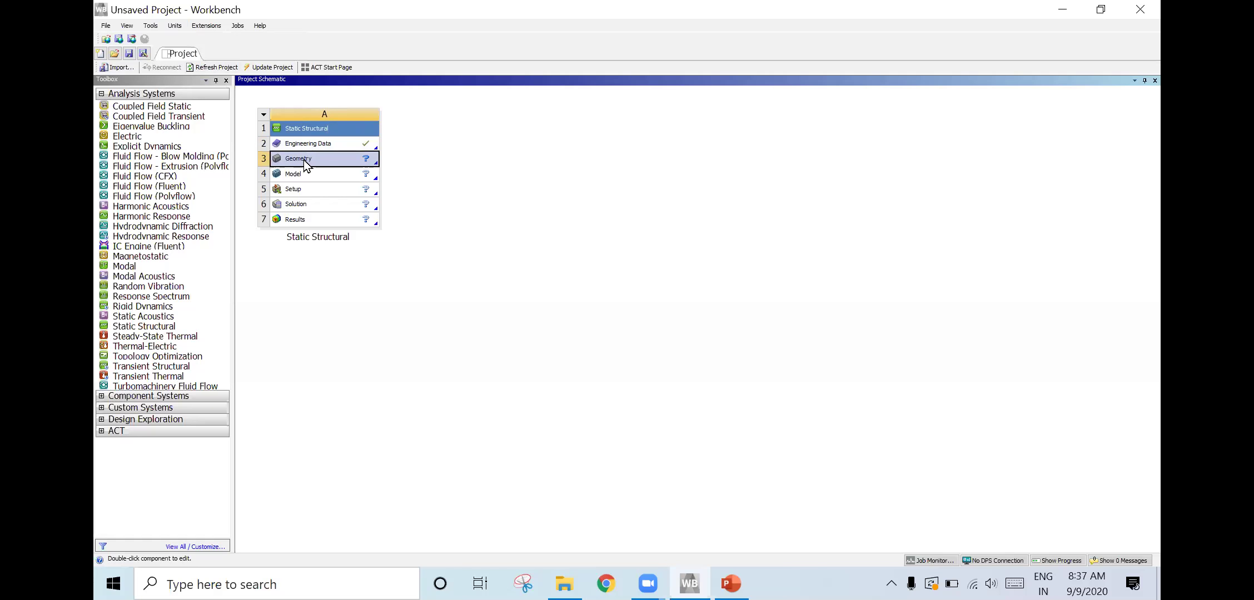
# Import Connecting Rod_1.igs from Desktop > Online Internship into the Geometry cell
pyautogui.rightClick(371, 164)
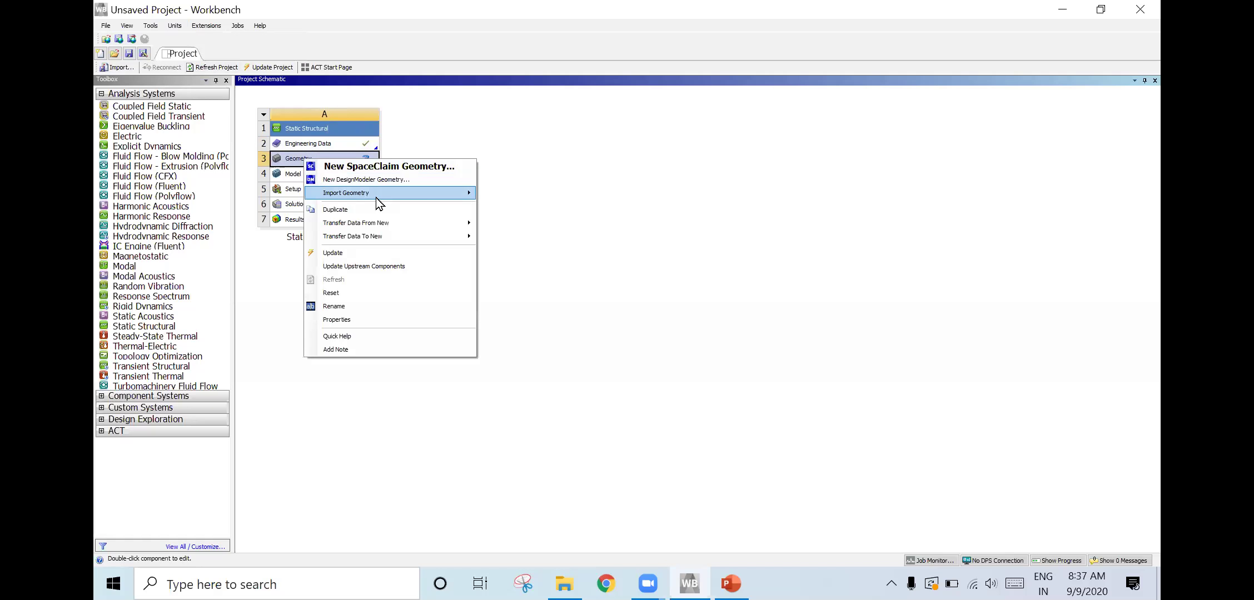
pyautogui.moveTo(346, 193)
pyautogui.click(522, 195)
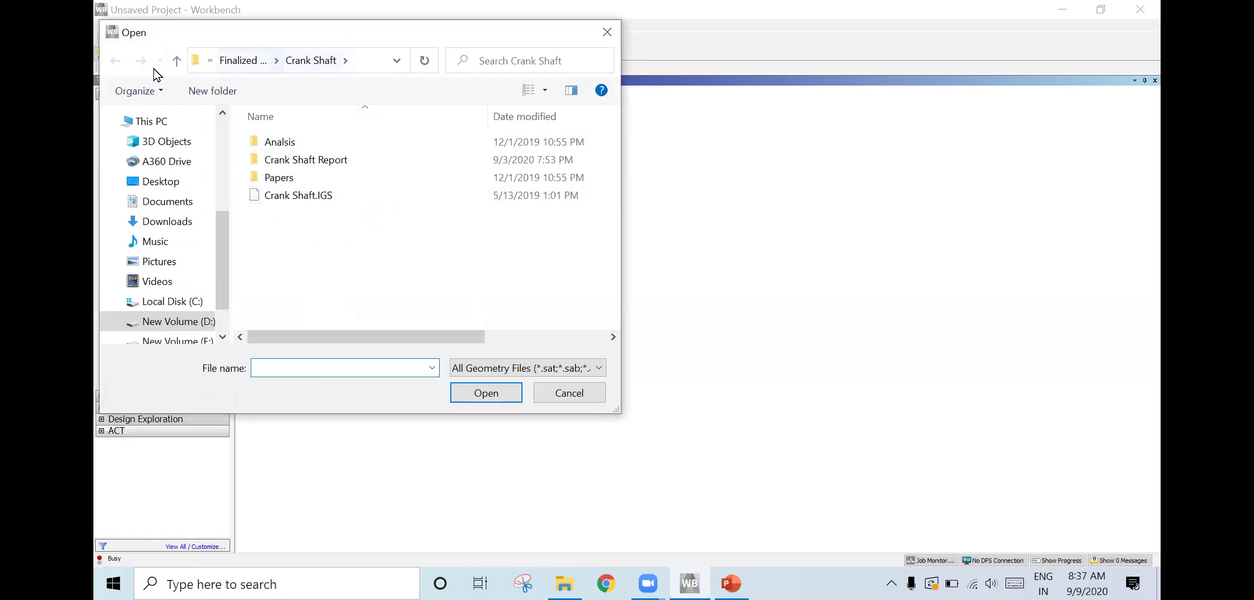
pyautogui.click(183, 185)
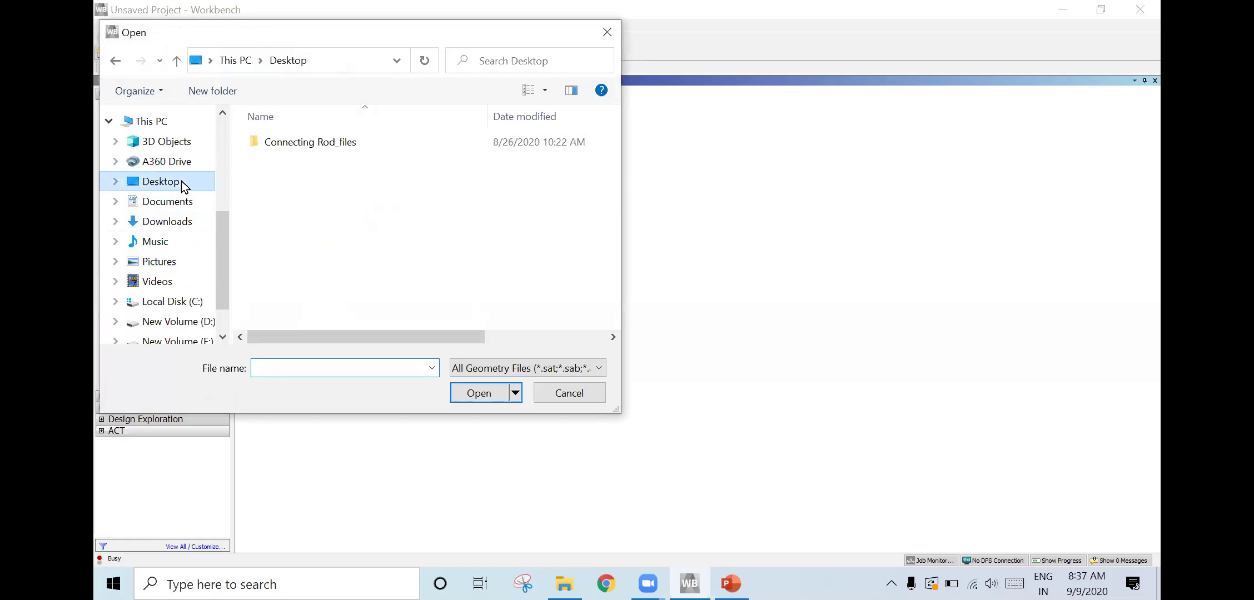
pyautogui.click(307, 167)
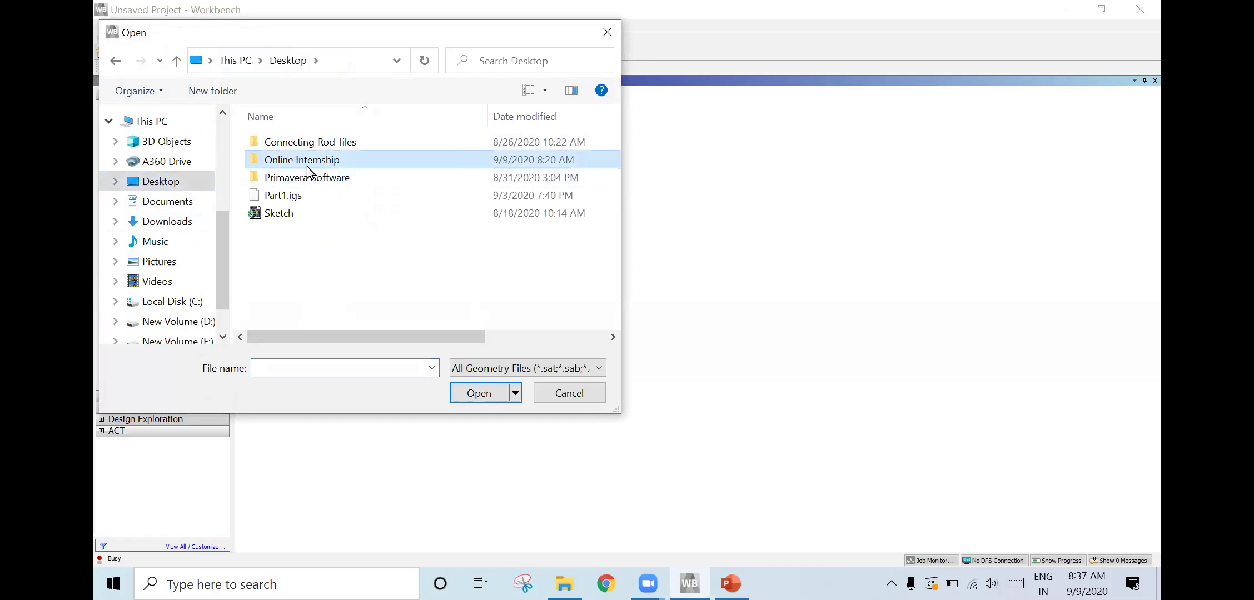
pyautogui.doubleClick(307, 172)
pyautogui.click(303, 220)
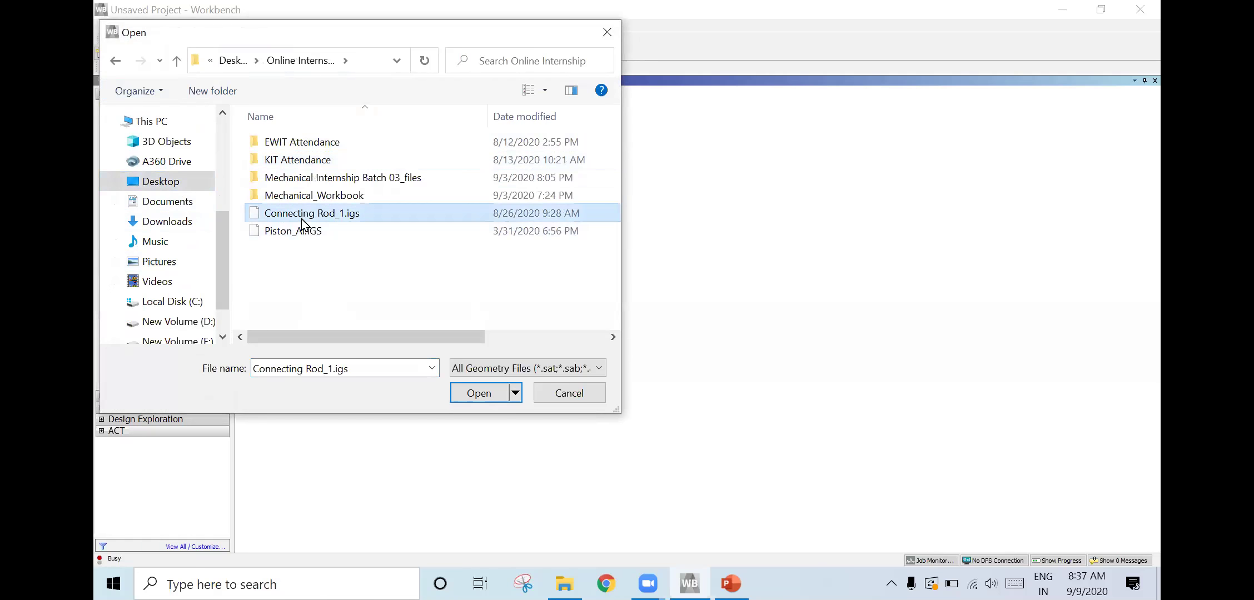
pyautogui.click(479, 395)
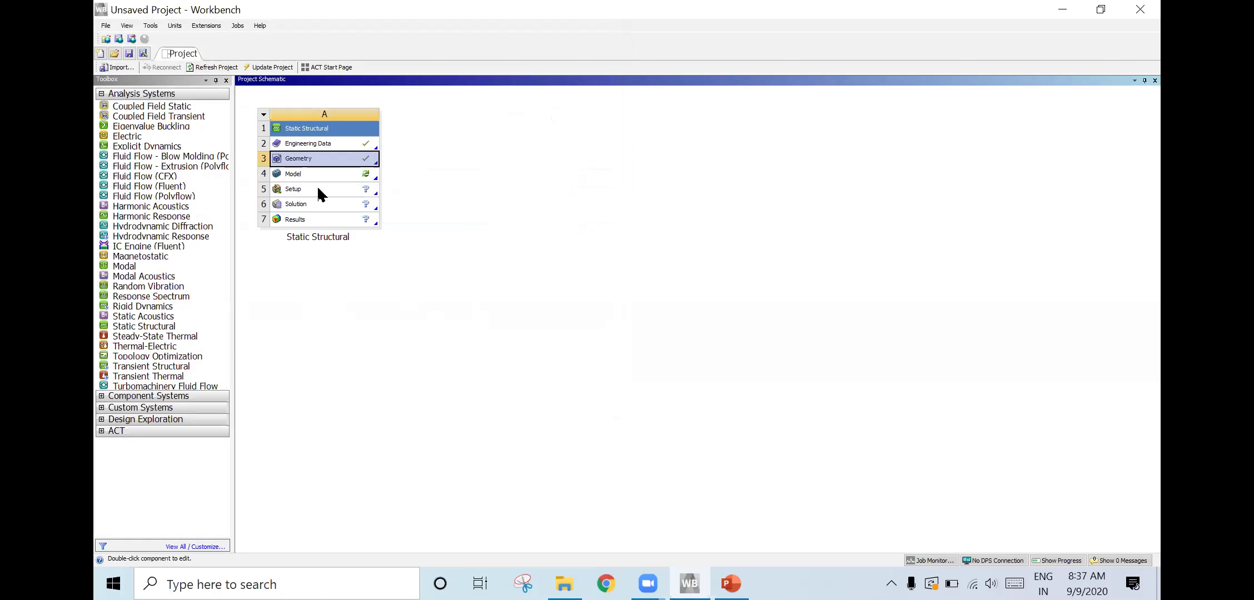
# Open the Model cell in Mechanical, denying Public networks access in the firewall alert
pyautogui.doubleClick(308, 175)
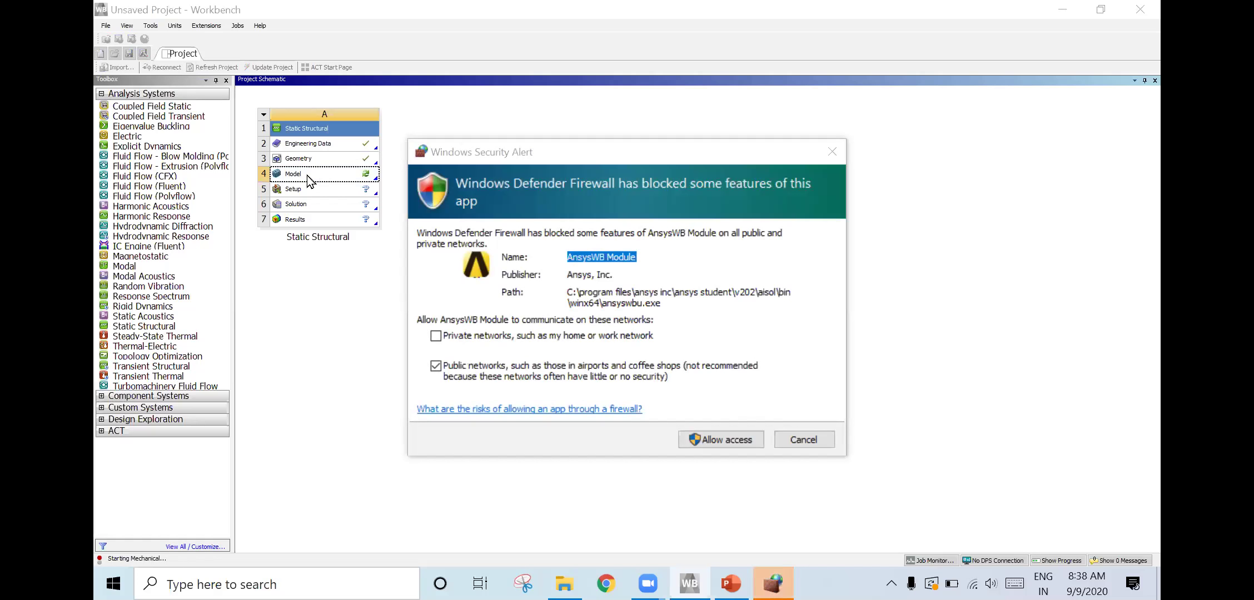
pyautogui.click(435, 366)
pyautogui.click(798, 438)
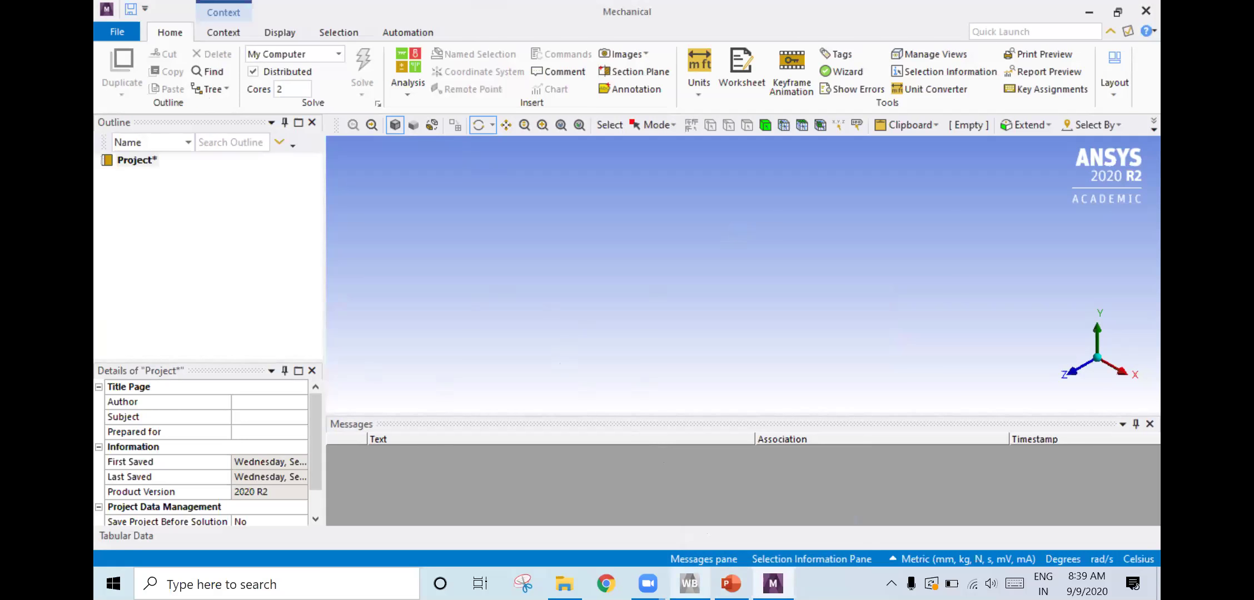
# Switch between Workbench and Mechanical, decline the repeated firewall alert, and let the rod load
pyautogui.hotkey('alt', 'Tab')
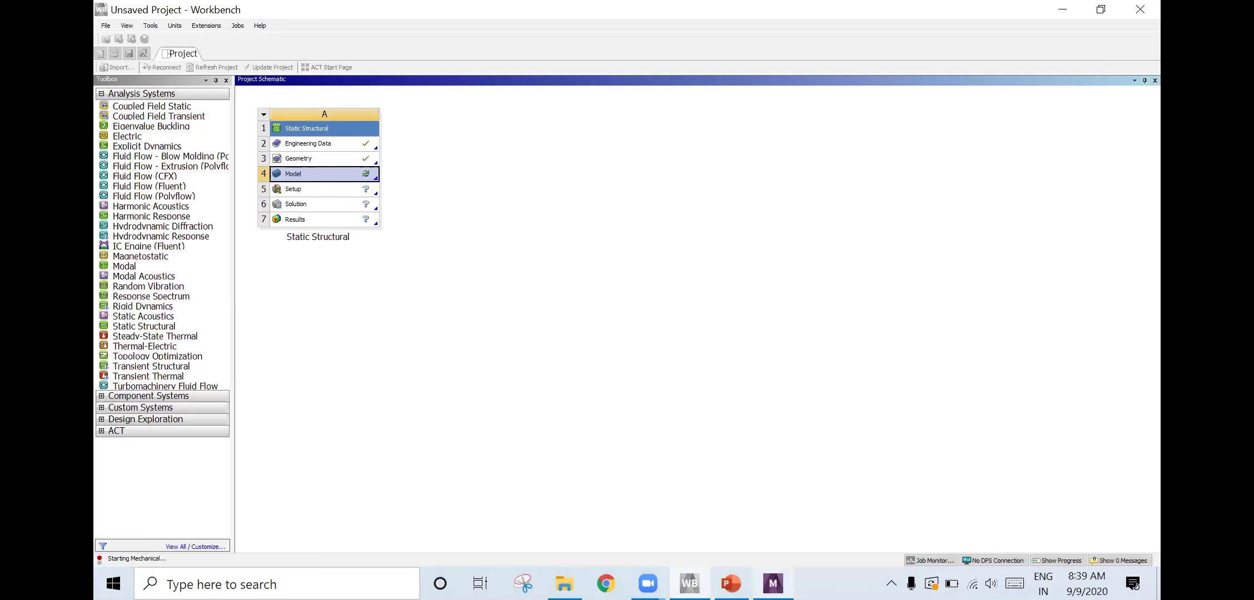
pyautogui.click(773, 584)
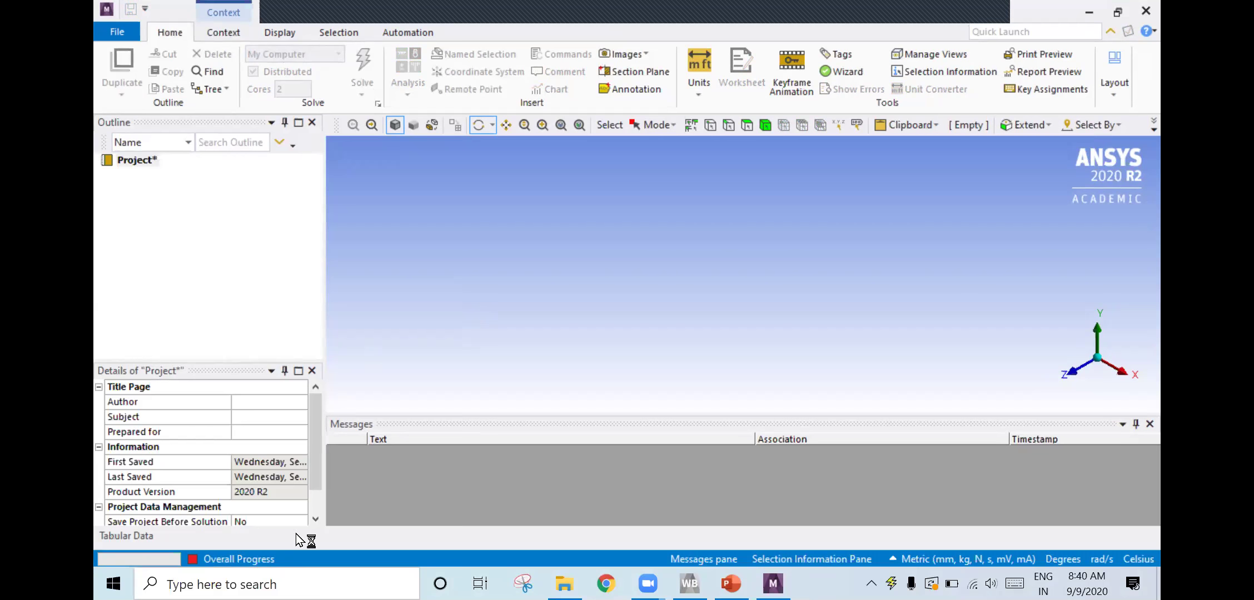
pyautogui.click(436, 382)
pyautogui.click(436, 367)
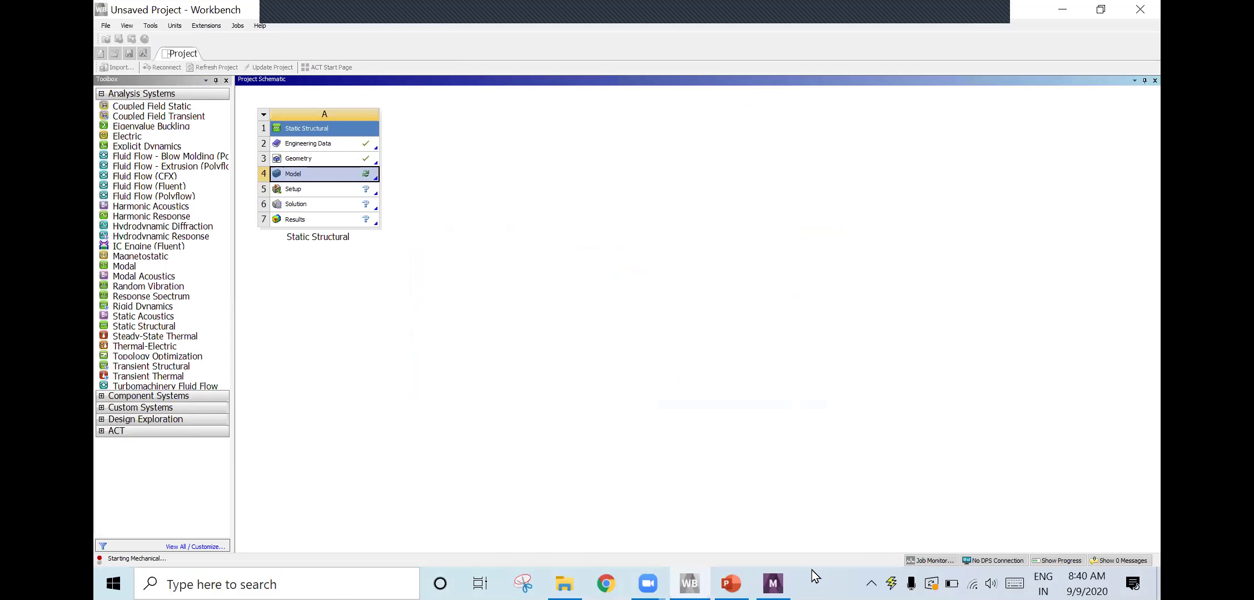
pyautogui.click(773, 583)
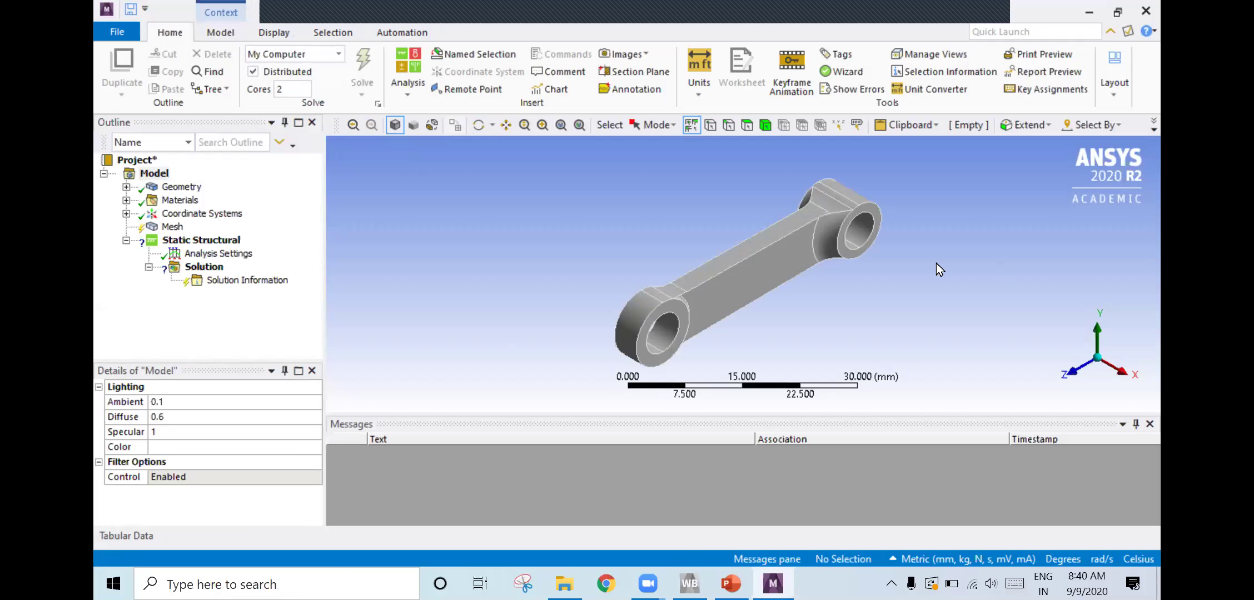
# Unpin Messages, read the areas of both bore inner faces, then show the Mesh details
pyautogui.click(1135, 426)
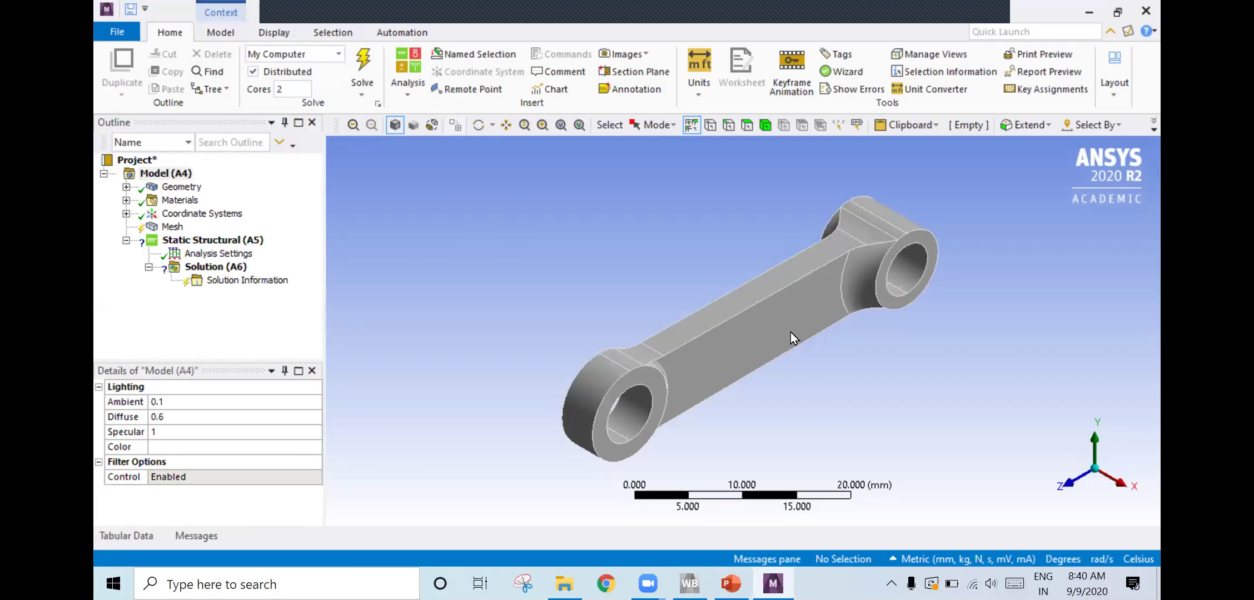
pyautogui.moveTo(790, 327)
pyautogui.mouseDown(button='middle')
pyautogui.moveTo(719, 463)
pyautogui.moveTo(596, 263)
pyautogui.moveTo(754, 302)
pyautogui.moveTo(695, 235)
pyautogui.moveTo(742, 328)
pyautogui.moveTo(845, 344)
pyautogui.moveTo(909, 299)
pyautogui.moveTo(910, 238)
pyautogui.moveTo(961, 202)
pyautogui.mouseUp(button='middle')
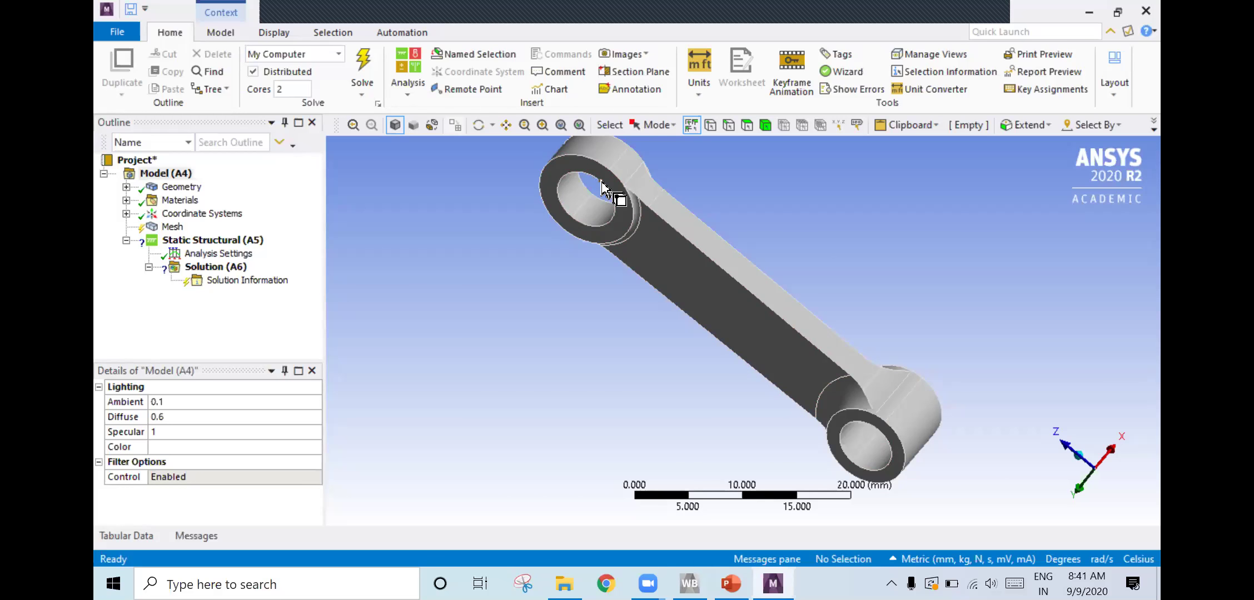
pyautogui.click(568, 190)
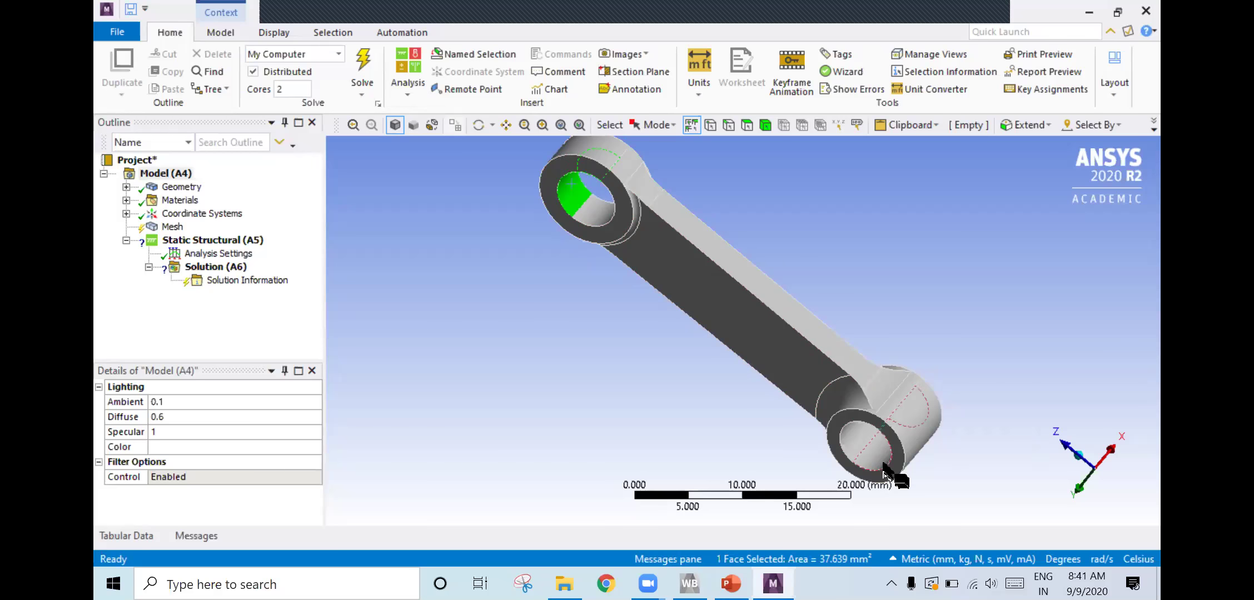
pyautogui.click(870, 442)
pyautogui.click(592, 214)
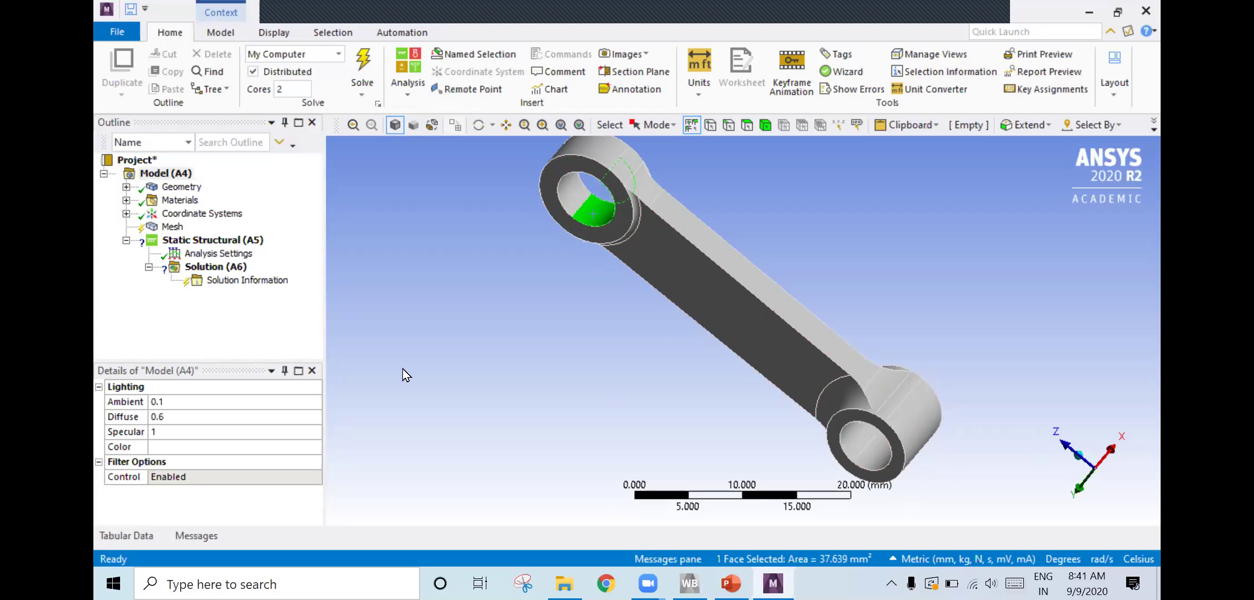
pyautogui.click(634, 406)
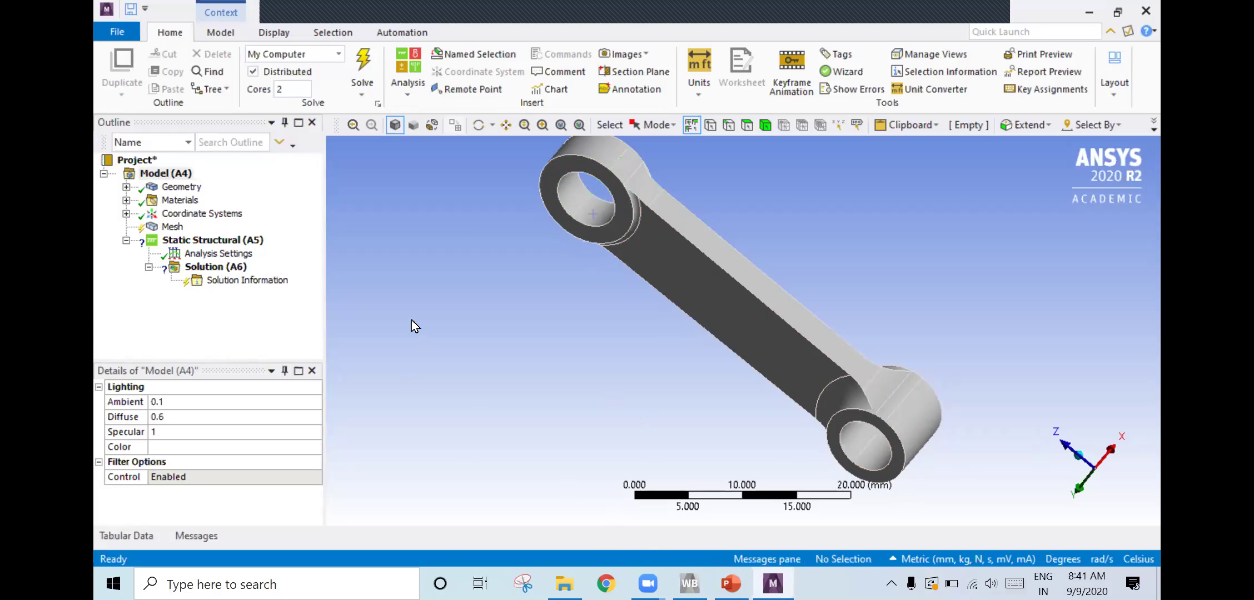
pyautogui.click(172, 228)
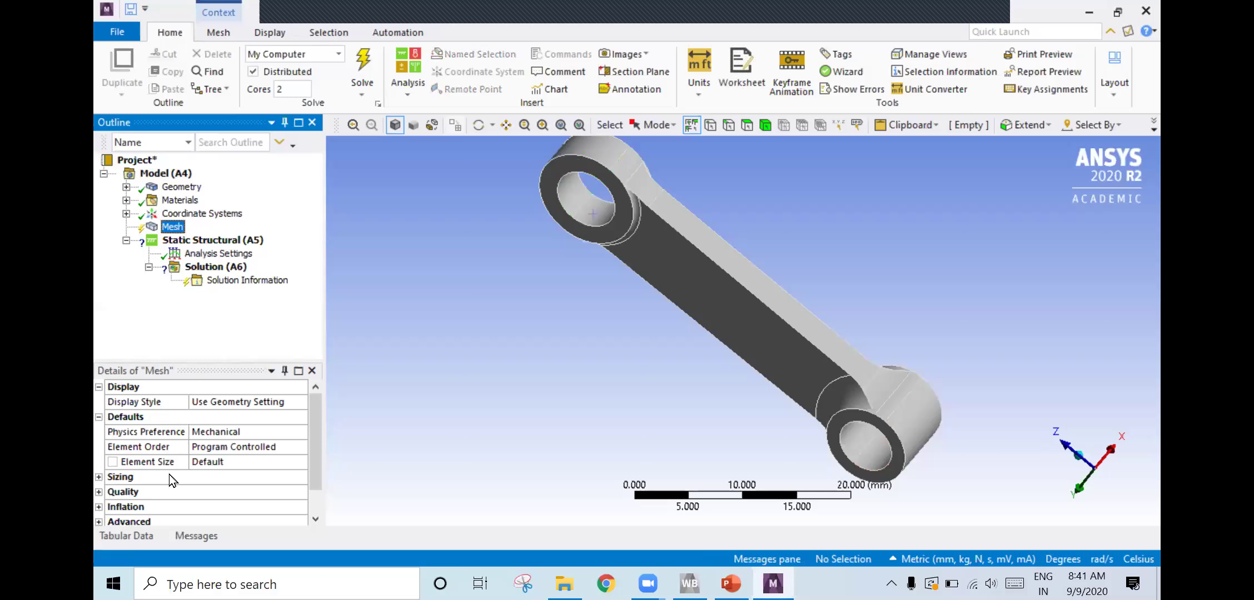
# Set the mesh Sizing Span Angle Center to Fine
pyautogui.click(96, 479)
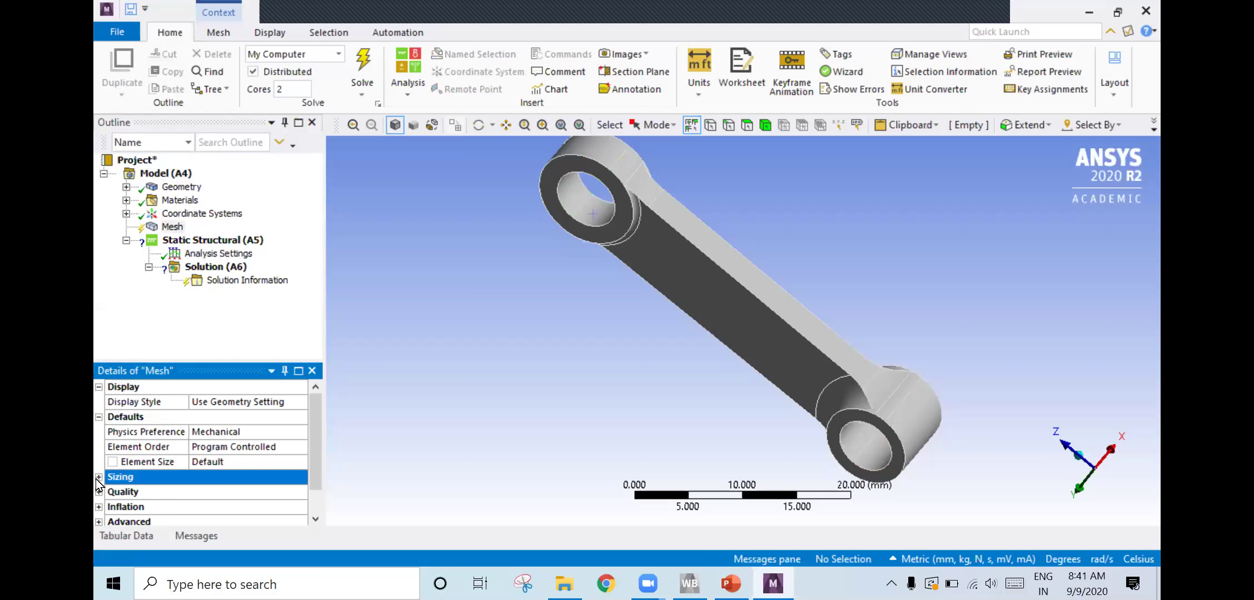
pyautogui.click(99, 477)
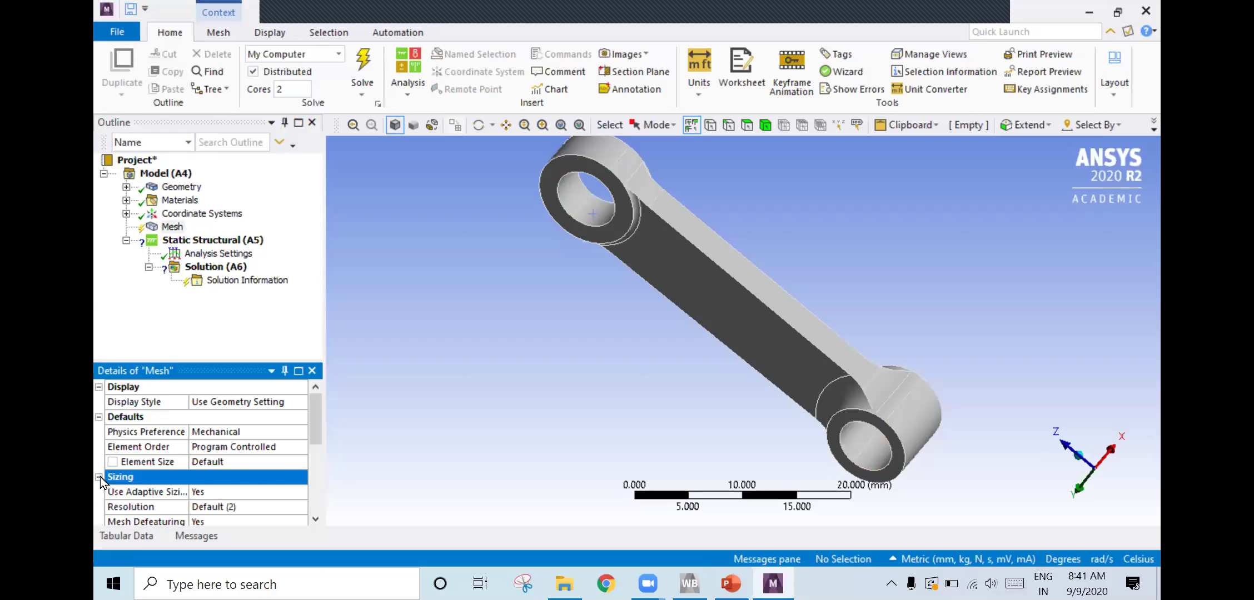
pyautogui.moveTo(314, 421); pyautogui.dragTo(314, 447)
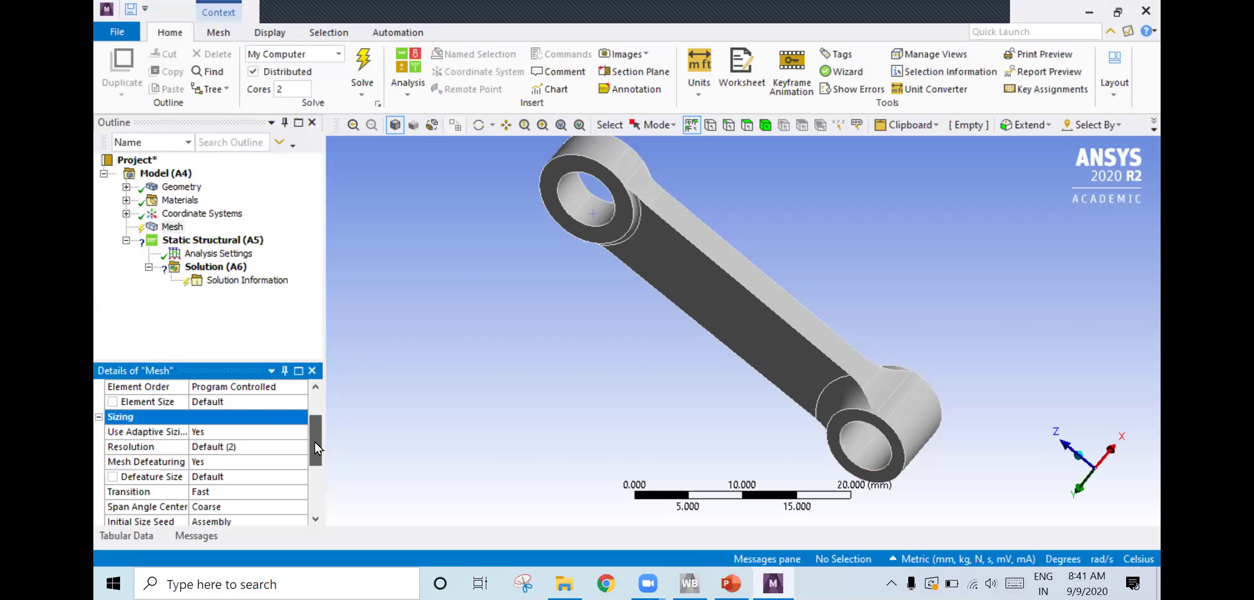
pyautogui.click(243, 494)
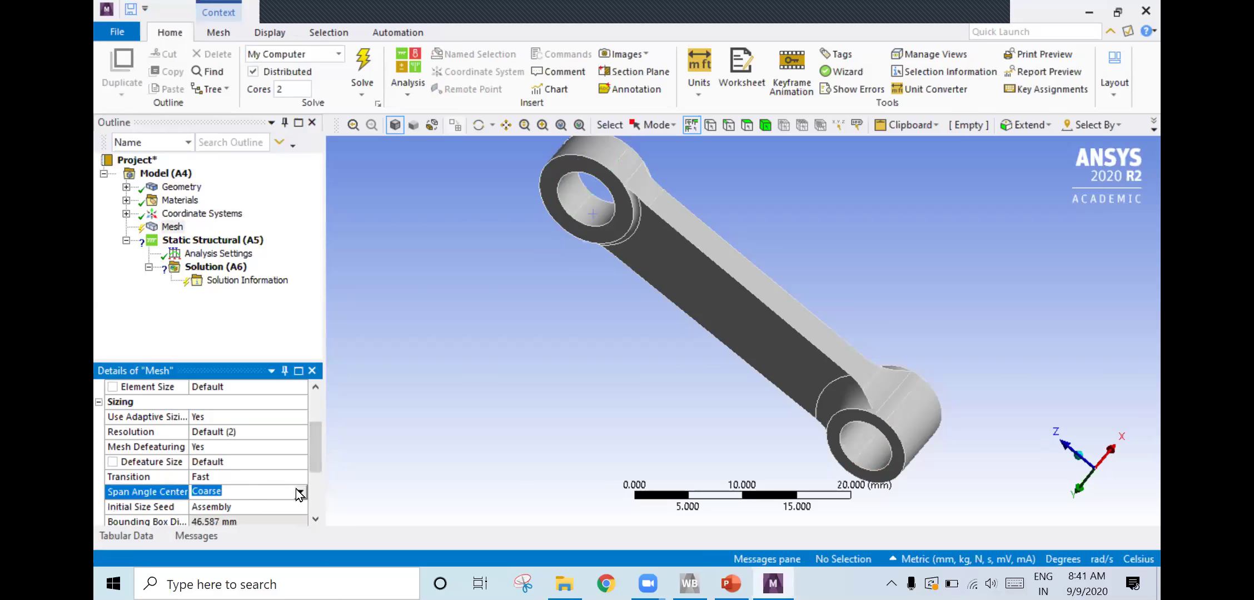
pyautogui.click(301, 492)
pyautogui.click(282, 524)
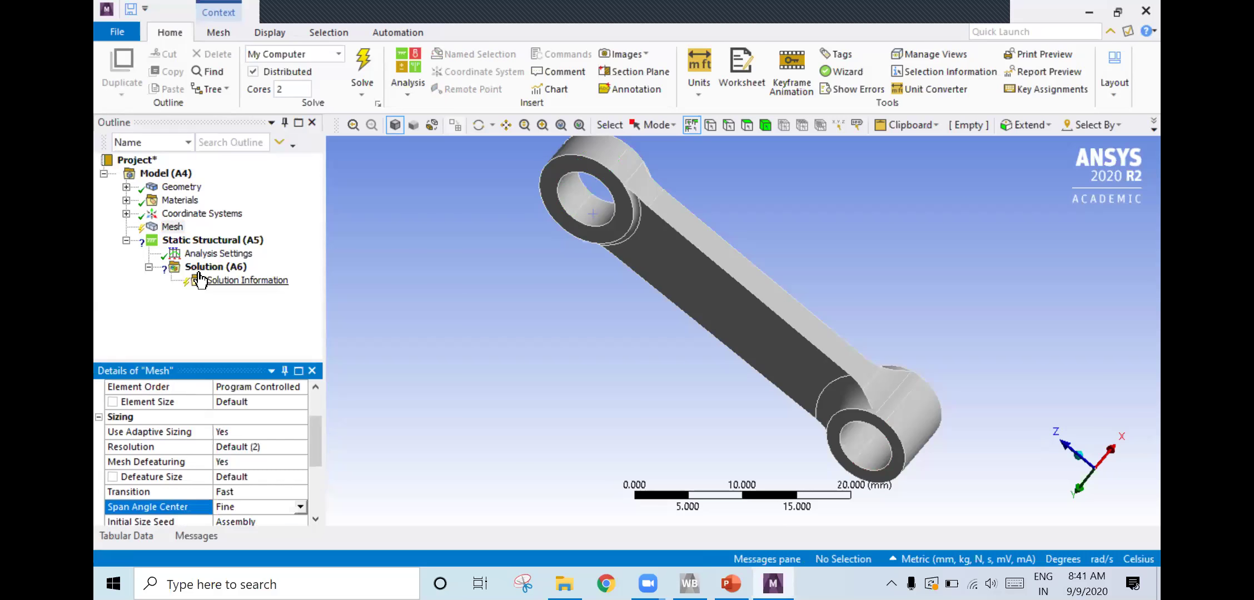
# Generate the mesh and orbit the rod to inspect it
pyautogui.click(177, 227)
pyautogui.rightClick(177, 227)
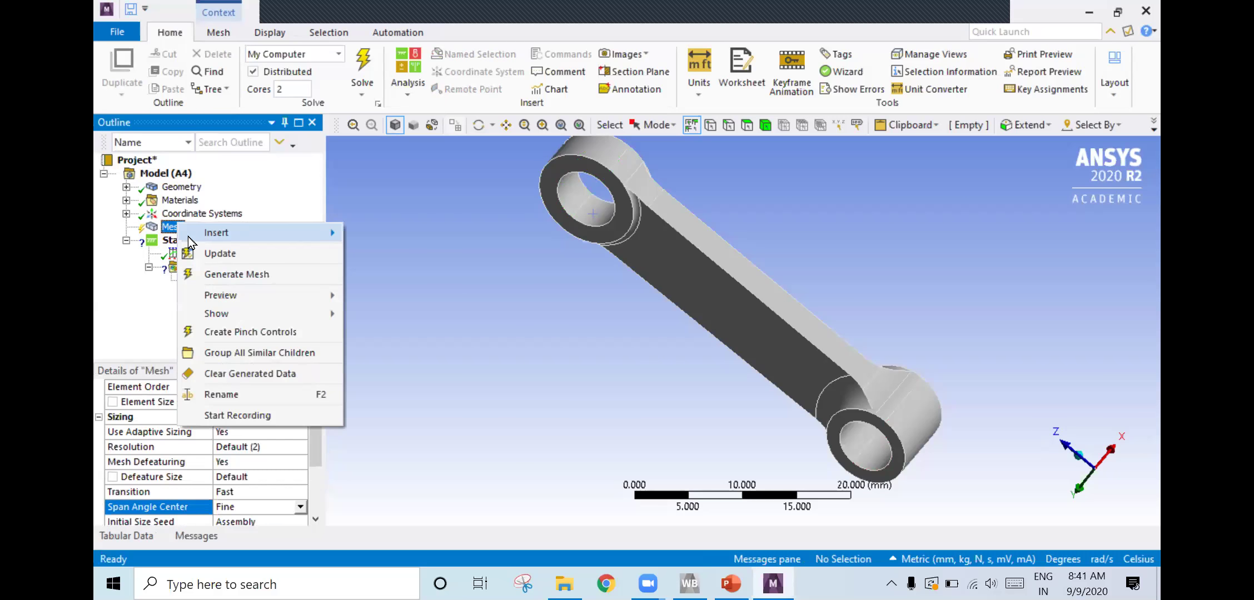
pyautogui.click(216, 273)
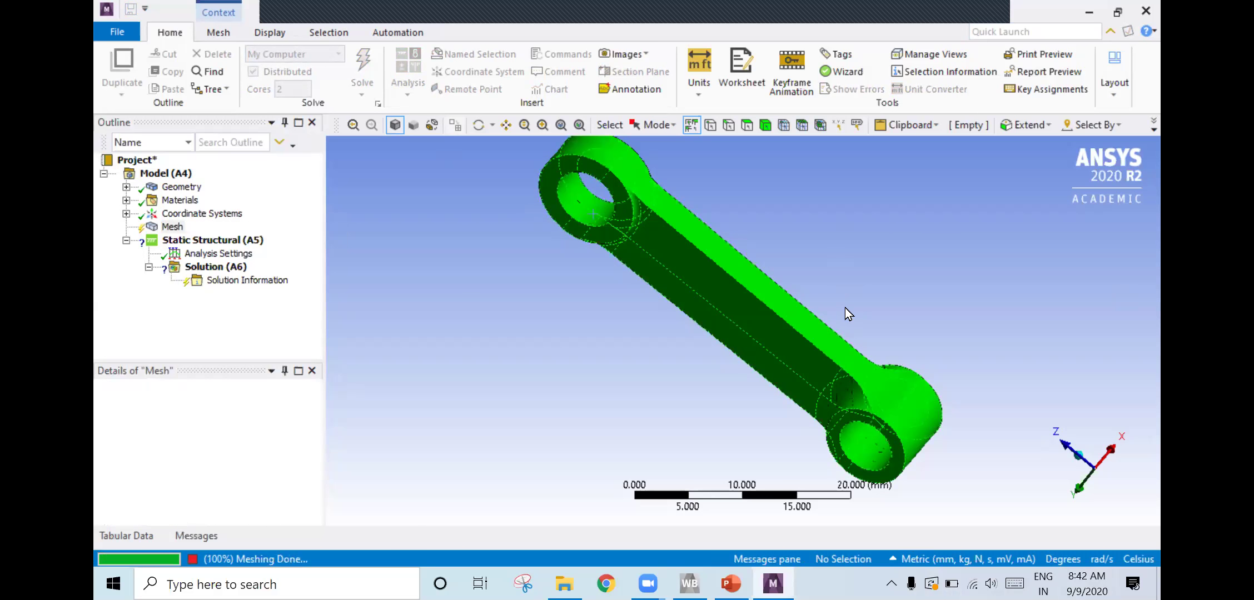
pyautogui.moveTo(835, 287)
pyautogui.mouseDown(button='middle')
pyautogui.moveTo(767, 406)
pyautogui.moveTo(750, 468)
pyautogui.moveTo(734, 400)
pyautogui.moveTo(756, 241)
pyautogui.mouseUp(button='middle')
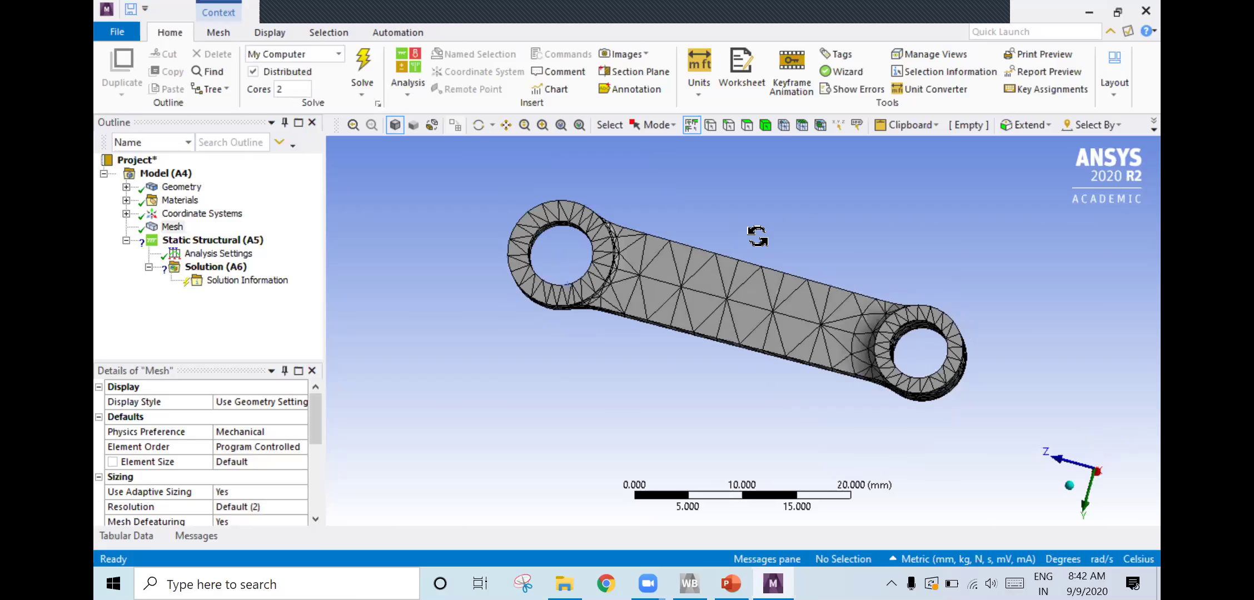
pyautogui.click(709, 334)
pyautogui.moveTo(710, 336)
pyautogui.mouseDown(button='middle')
pyautogui.moveTo(751, 336)
pyautogui.moveTo(737, 421)
pyautogui.mouseUp(button='middle')
pyautogui.click(737, 421)
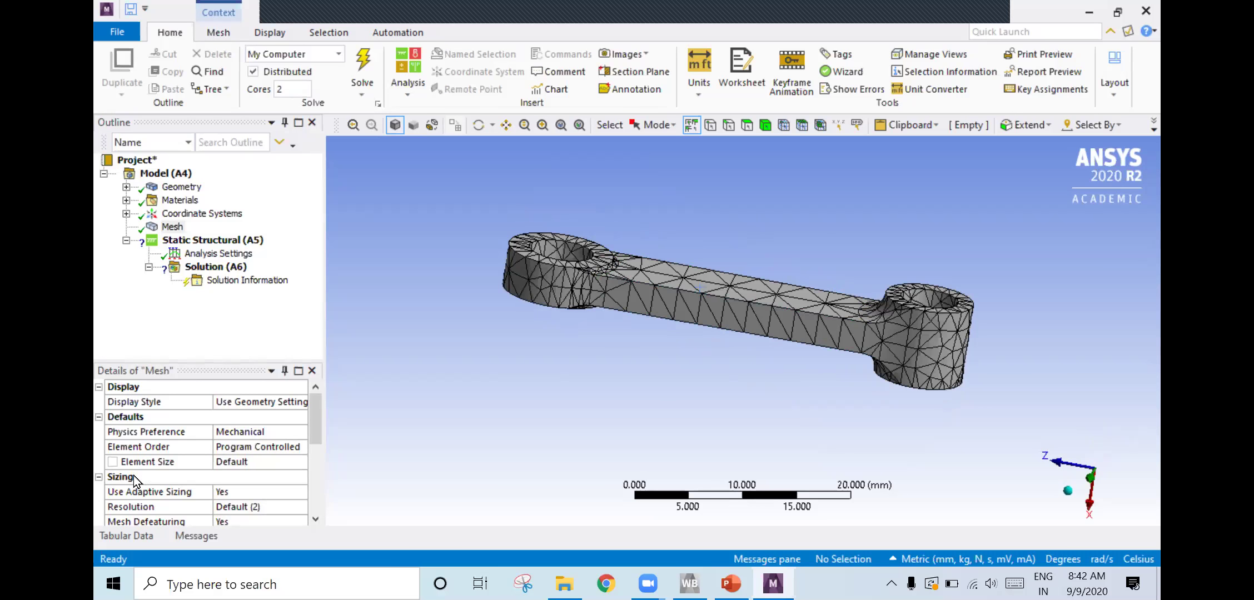
# Review mesh Statistics (3032 nodes, 1516 elements) and the Advanced mesh settings
pyautogui.moveTo(318, 421); pyautogui.dragTo(318, 417)
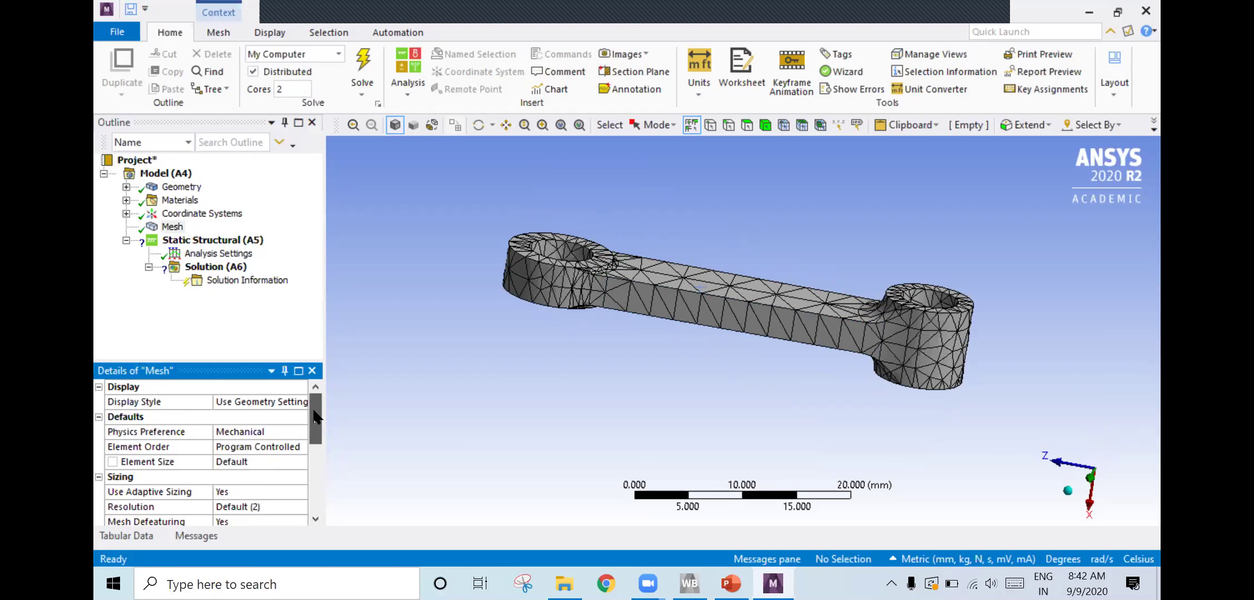
pyautogui.click(227, 466)
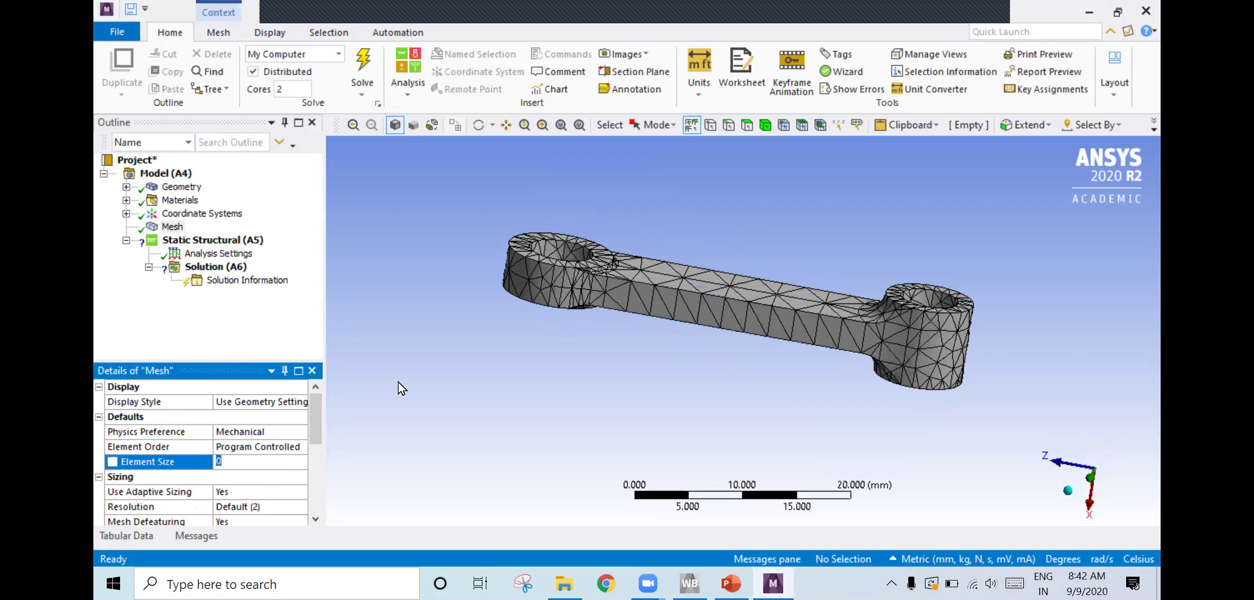
pyautogui.moveTo(316, 434); pyautogui.dragTo(314, 490)
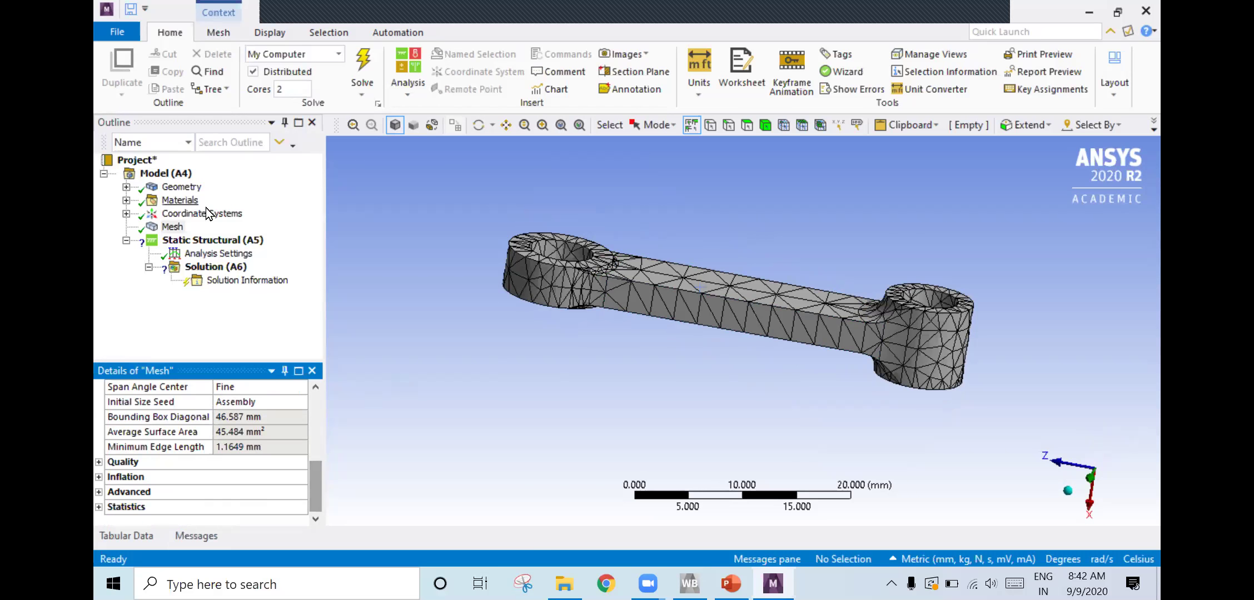
pyautogui.click(170, 228)
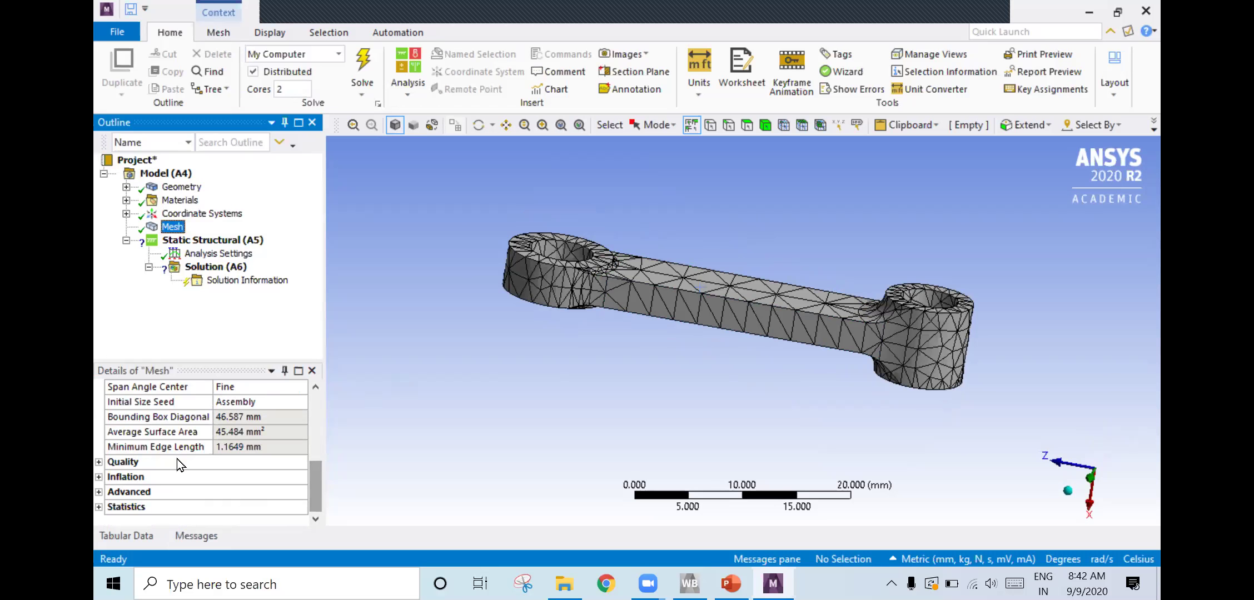
pyautogui.click(100, 507)
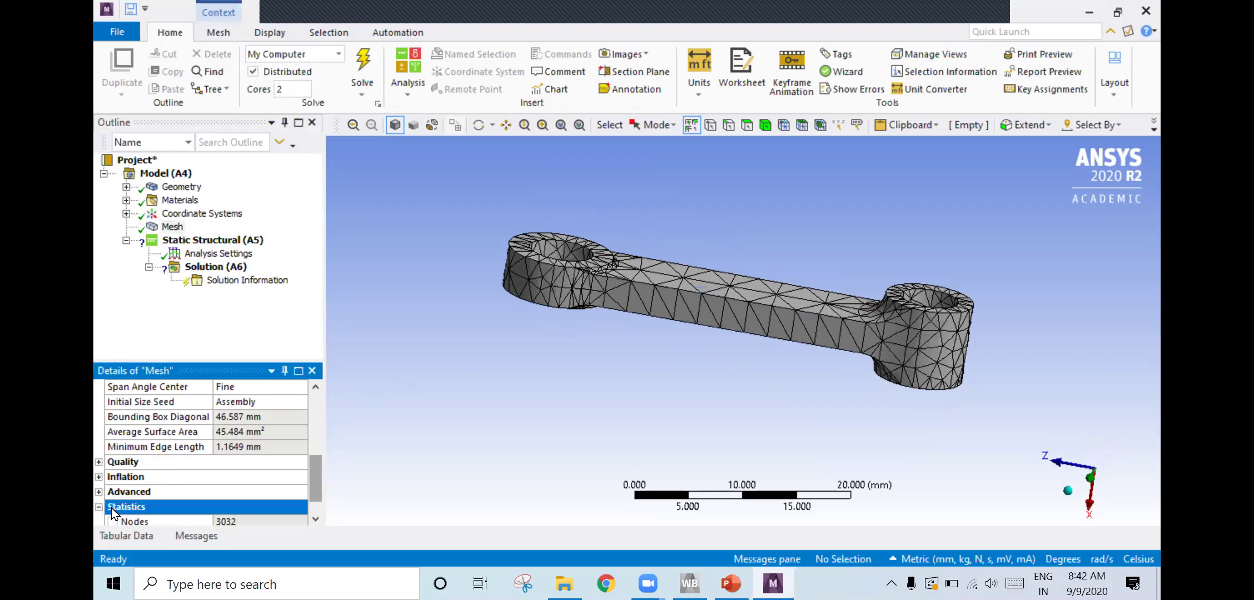
pyautogui.moveTo(314, 495); pyautogui.dragTo(313, 506)
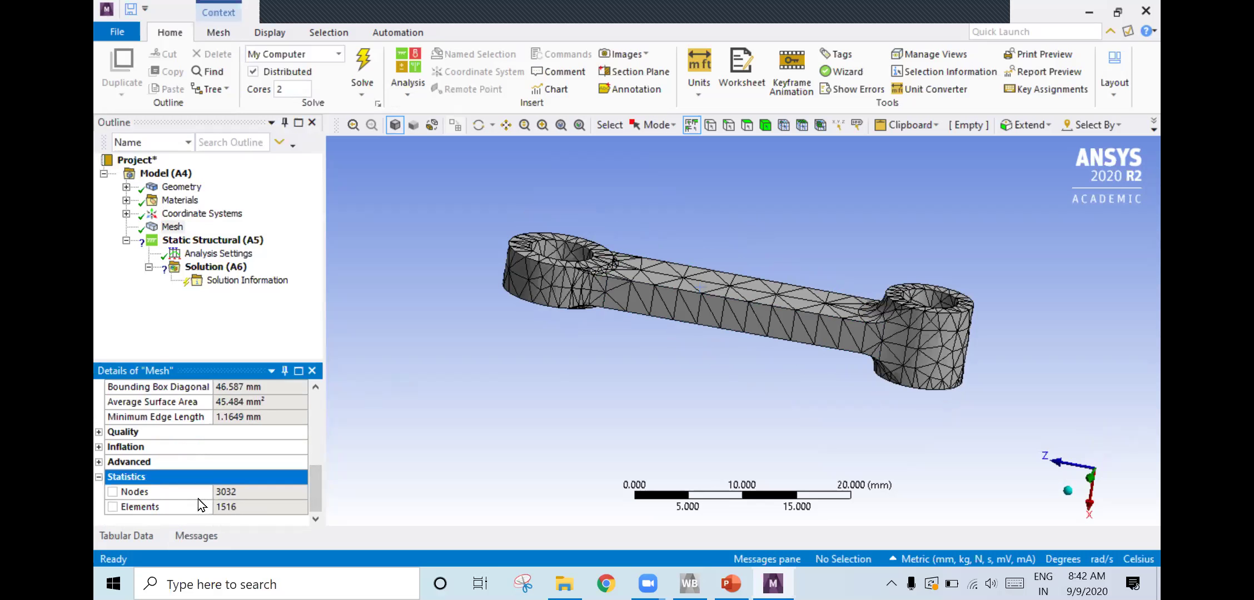
pyautogui.click(97, 463)
pyautogui.click(98, 463)
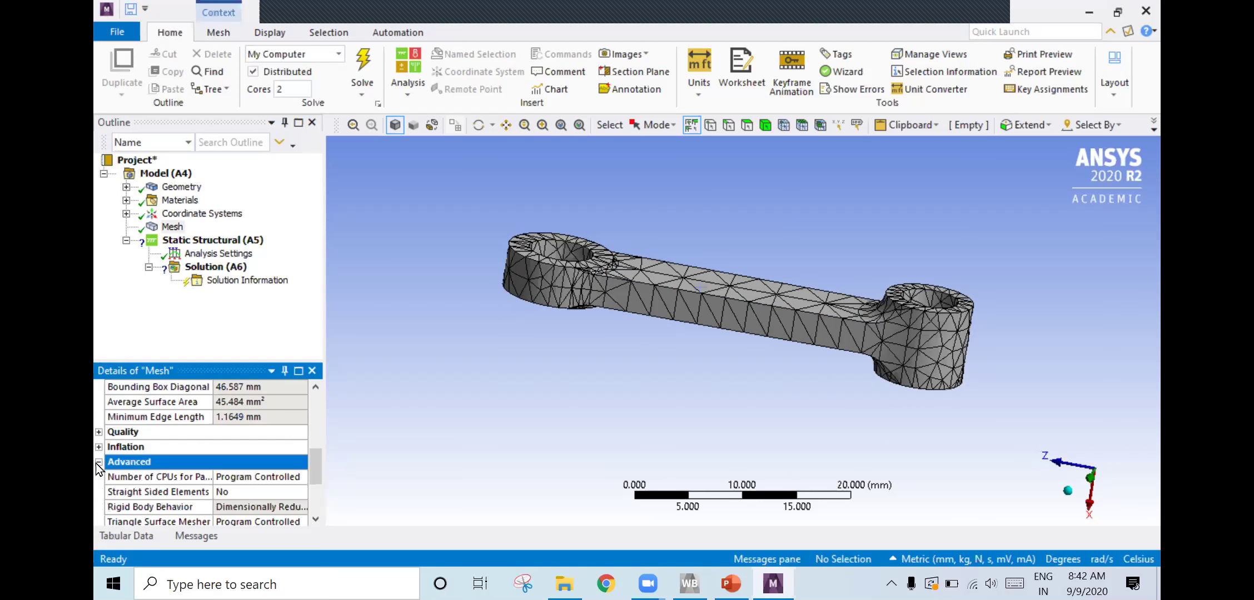
pyautogui.moveTo(317, 472)
pyautogui.mouseDown()
pyautogui.moveTo(317, 494)
pyautogui.moveTo(317, 449)
pyautogui.mouseUp()
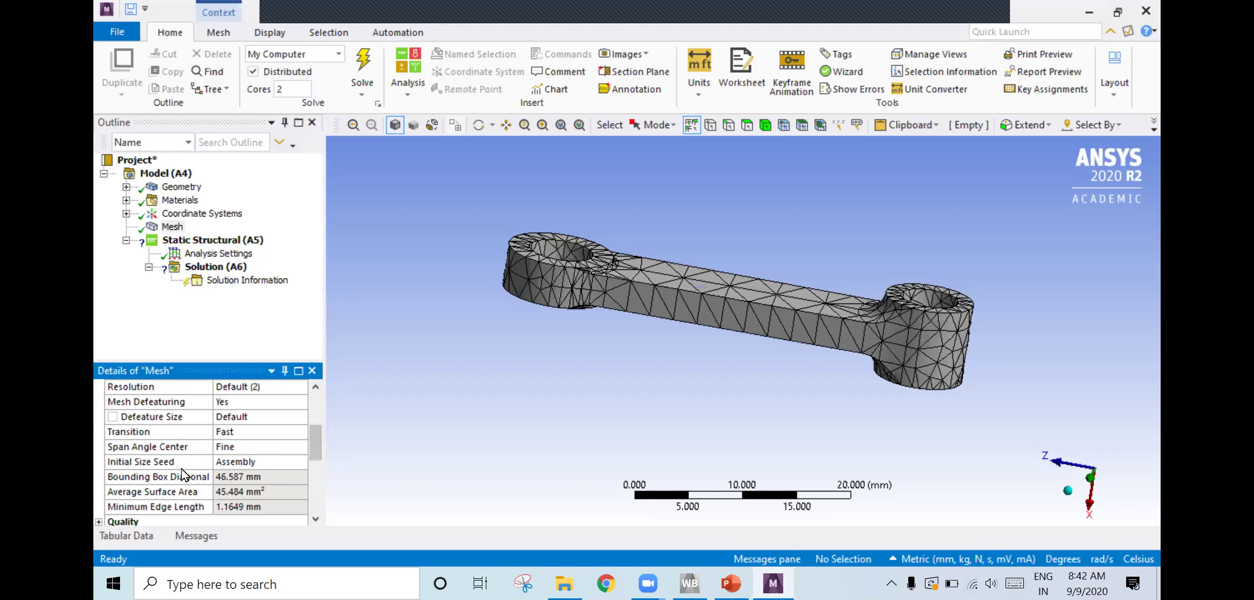
pyautogui.moveTo(317, 445); pyautogui.dragTo(315, 412)
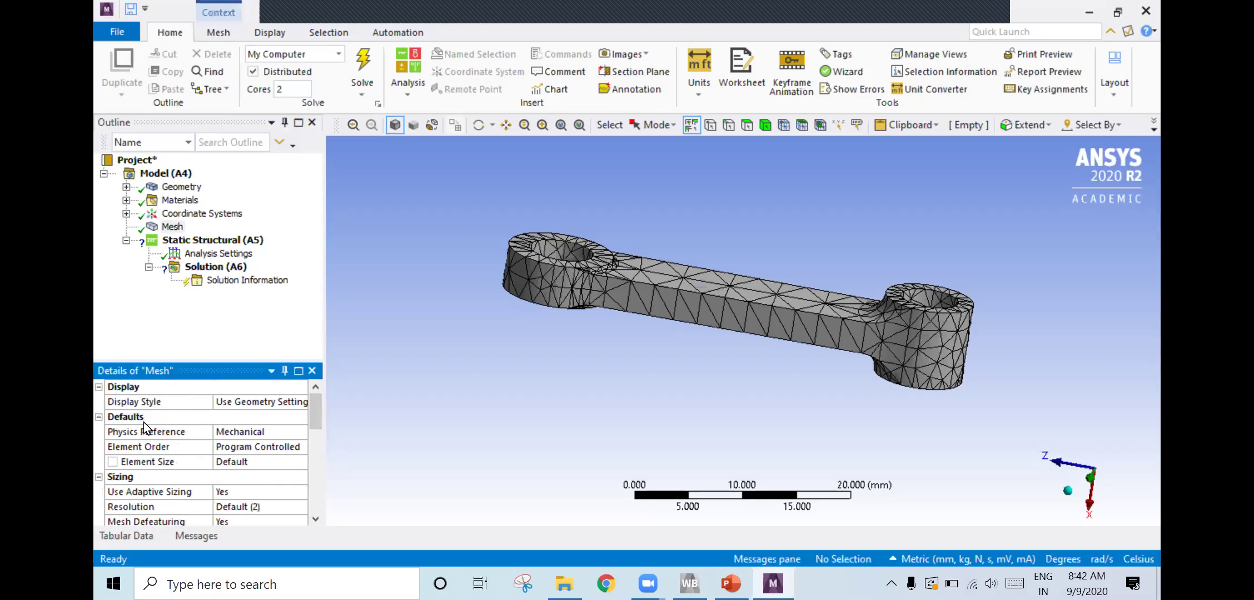
# Set the element size to 5 mm and generate the coarser mesh
pyautogui.click(255, 462)
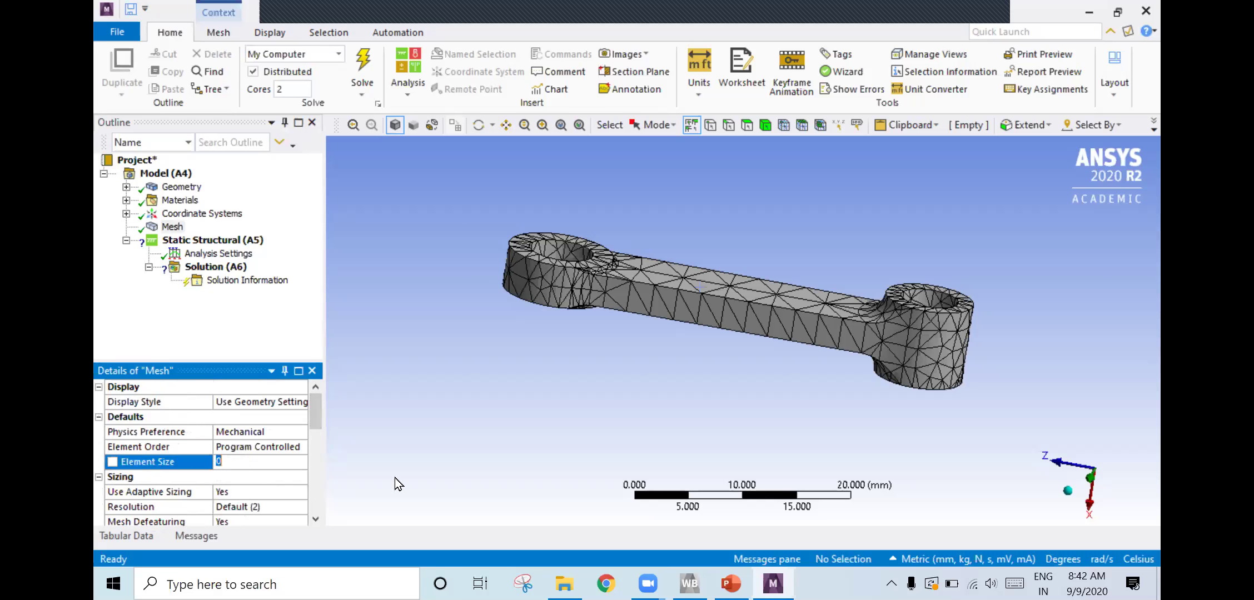
pyautogui.write('5')
pyautogui.press('Return')
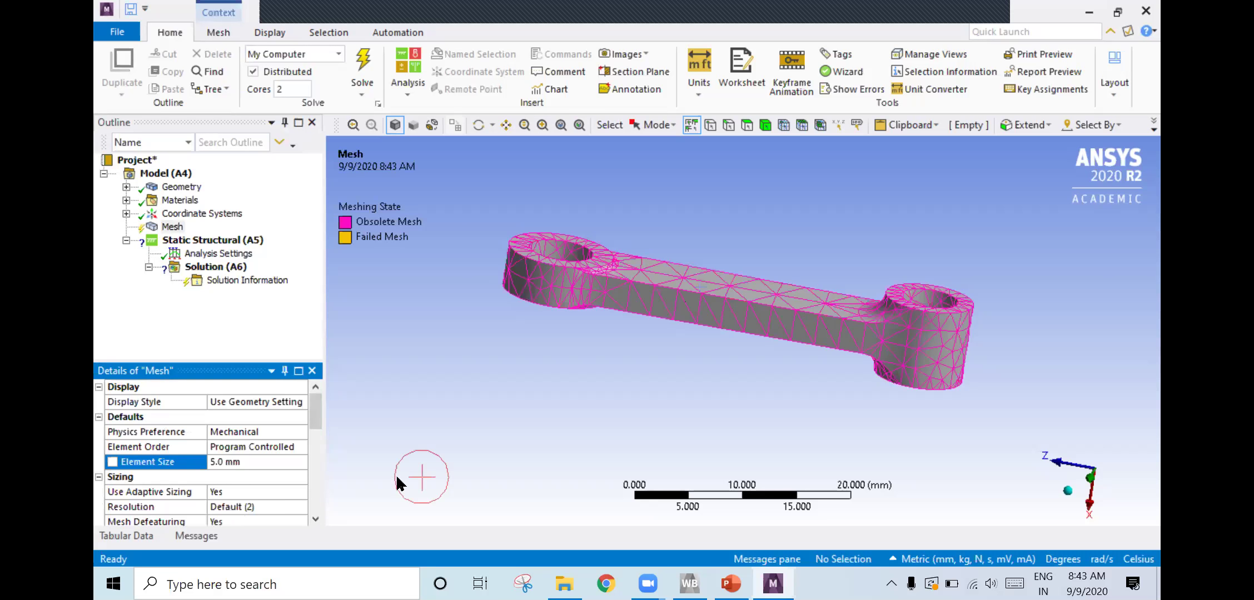
pyautogui.rightClick(169, 226)
pyautogui.click(200, 278)
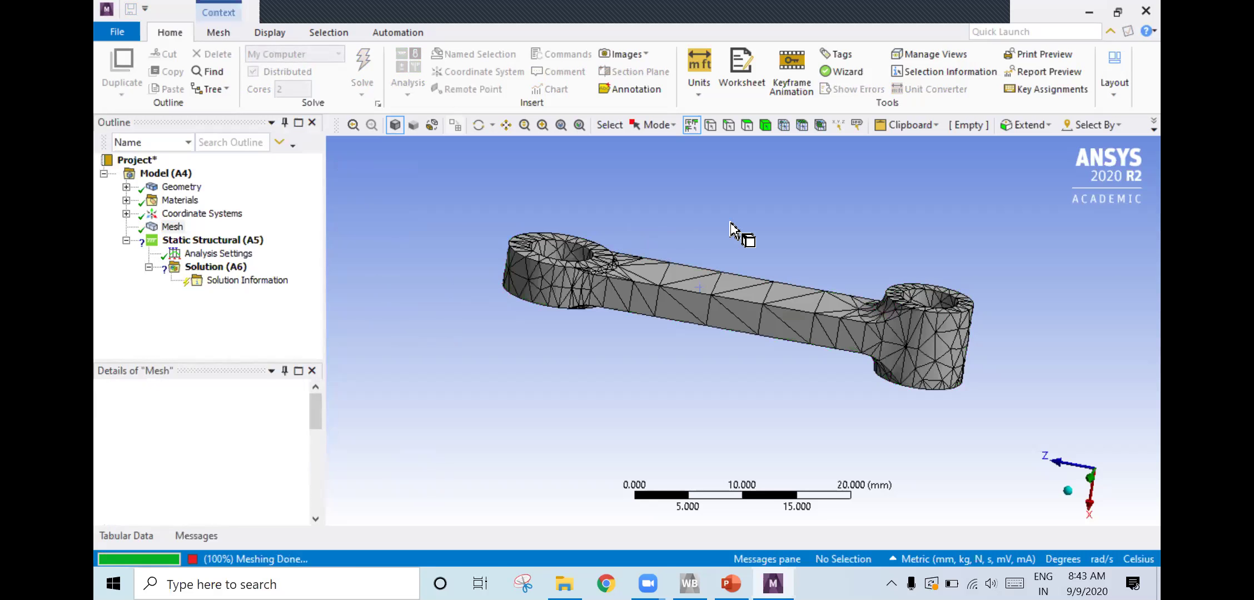
pyautogui.moveTo(786, 211); pyautogui.dragTo(796, 219, button='middle')
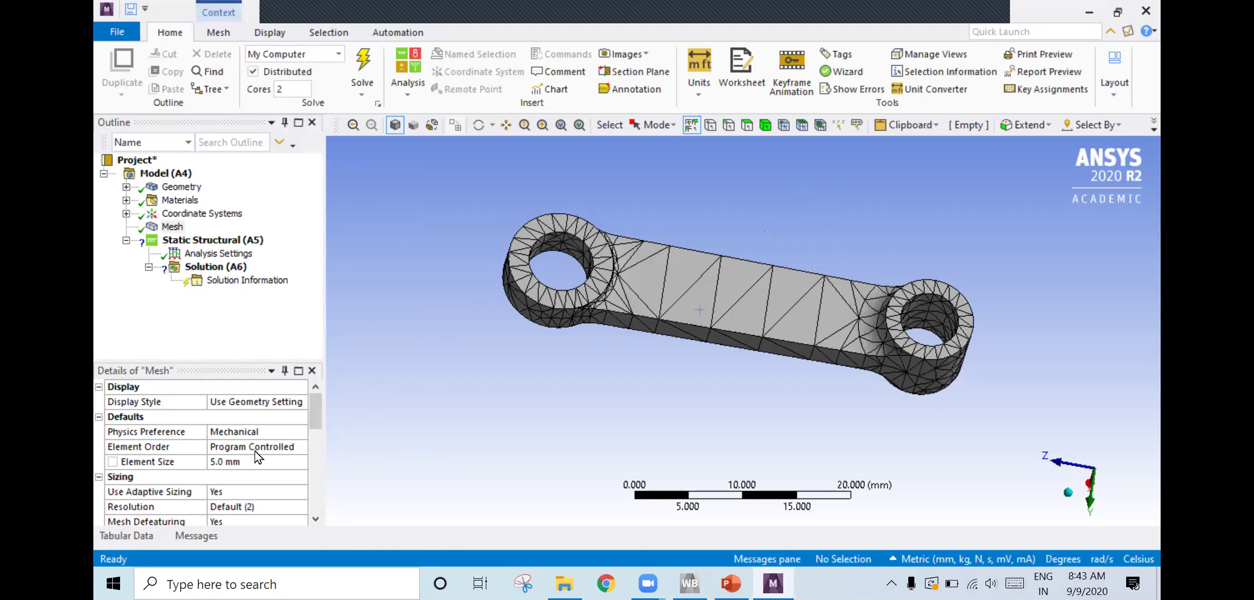
# Change the element size to 1.0 mm and regenerate the mesh
pyautogui.click(248, 461)
pyautogui.write('1')
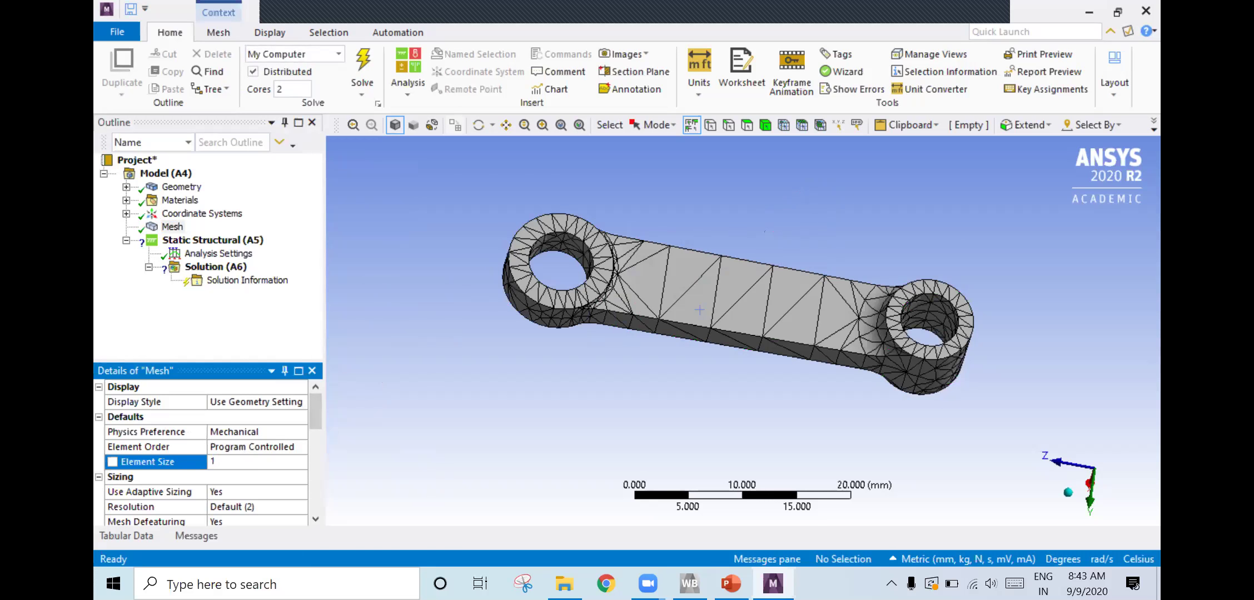
pyautogui.click(179, 228)
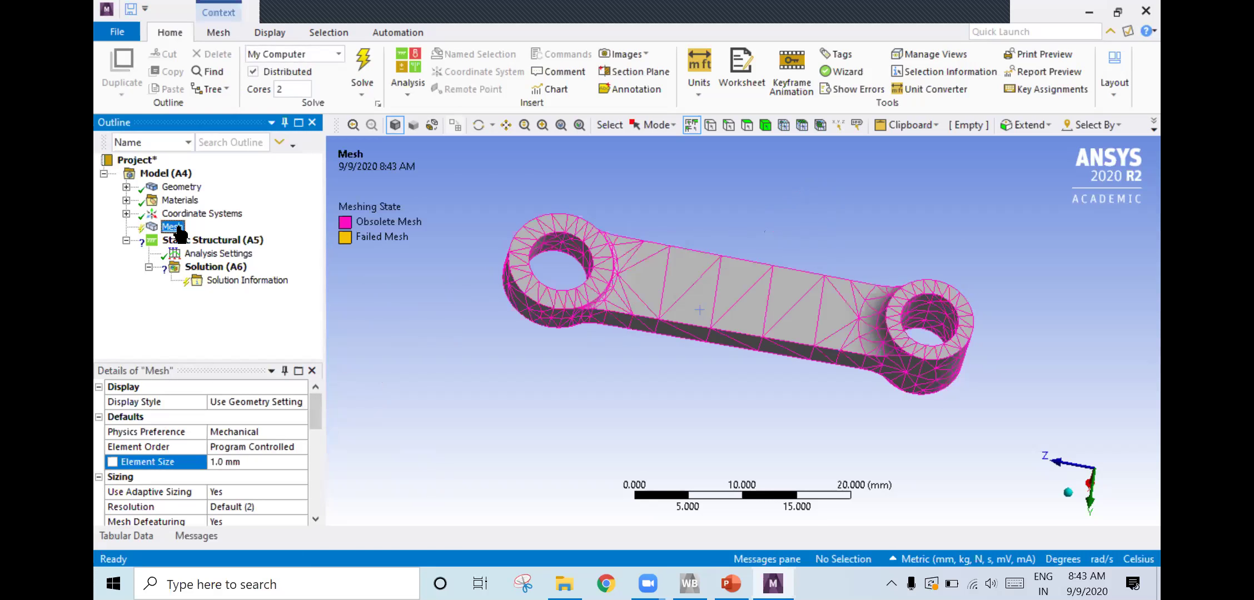
pyautogui.rightClick(179, 228)
pyautogui.click(211, 274)
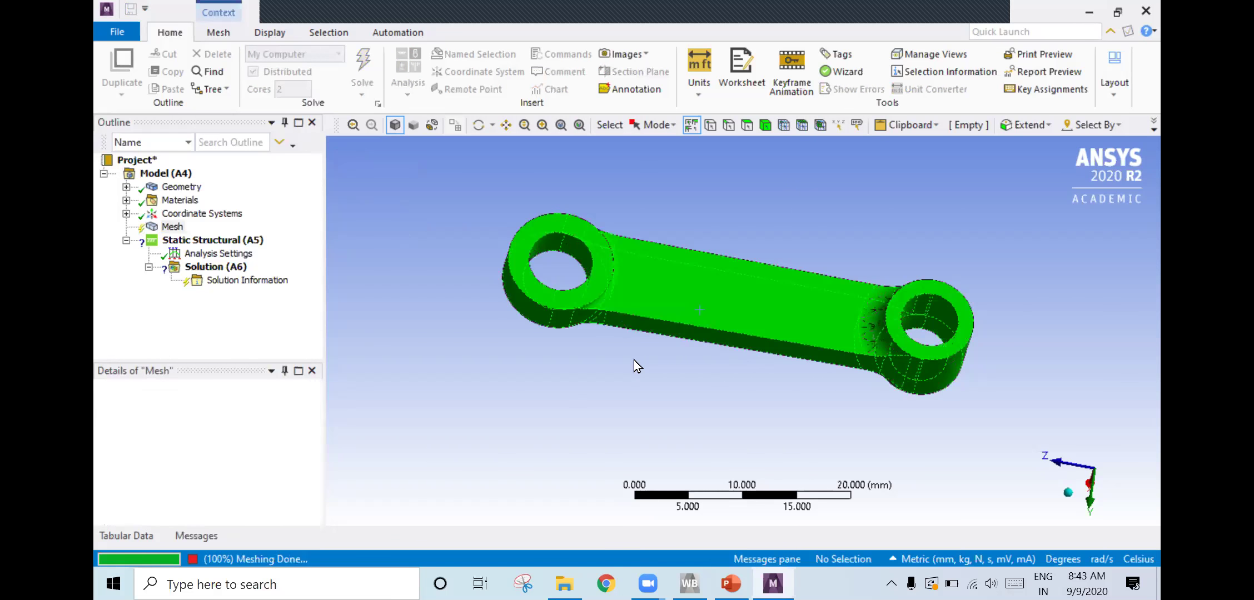
pyautogui.moveTo(648, 372)
pyautogui.mouseDown(button='middle')
pyautogui.moveTo(684, 201)
pyautogui.moveTo(662, 404)
pyautogui.moveTo(649, 365)
pyautogui.moveTo(672, 407)
pyautogui.moveTo(745, 364)
pyautogui.moveTo(594, 371)
pyautogui.moveTo(706, 339)
pyautogui.mouseUp(button='middle')
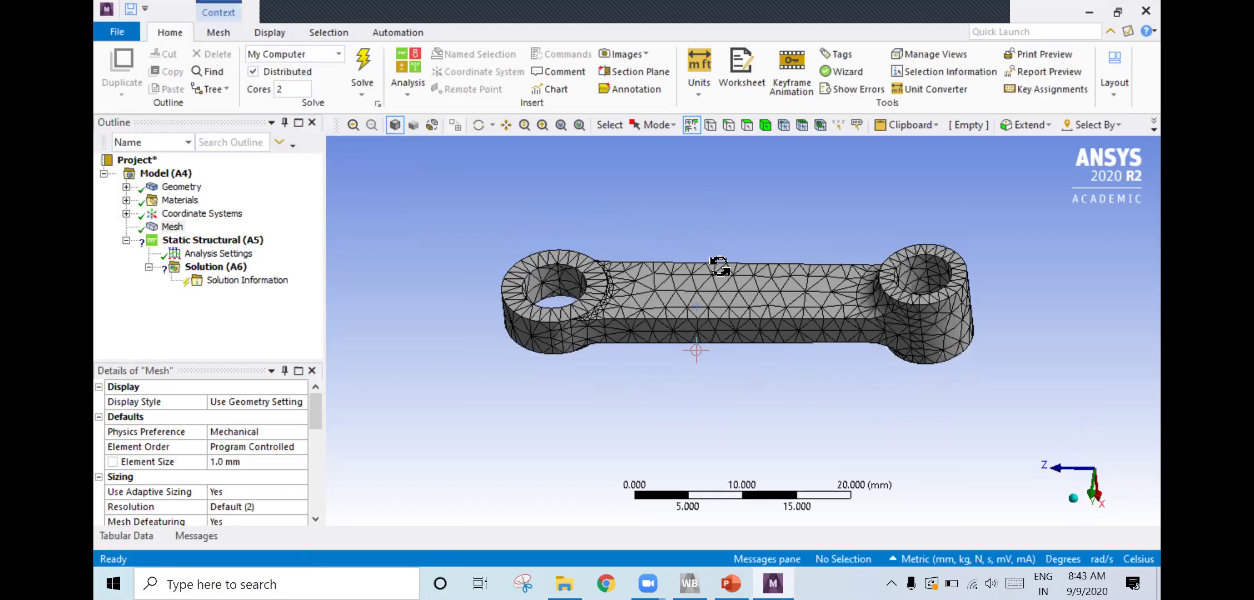
pyautogui.moveTo(642, 267); pyautogui.dragTo(613, 349, button='middle')
pyautogui.moveTo(574, 308)
pyautogui.mouseDown(button='middle')
pyautogui.moveTo(650, 336)
pyautogui.moveTo(643, 351)
pyautogui.moveTo(638, 309)
pyautogui.moveTo(646, 320)
pyautogui.mouseUp(button='middle')
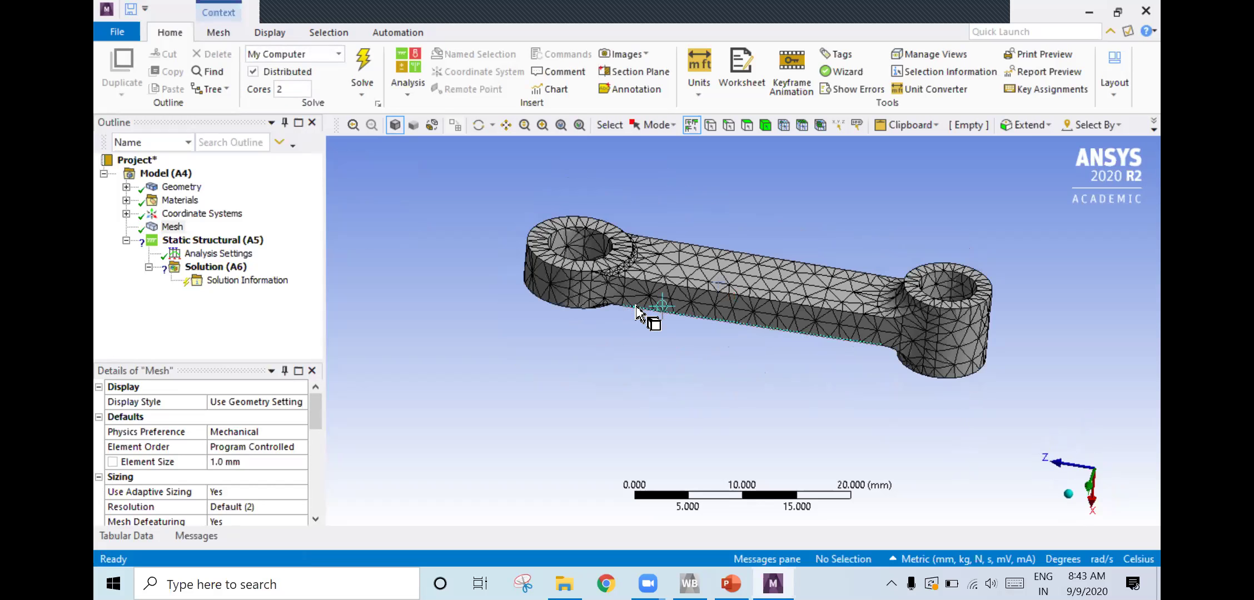
pyautogui.moveTo(828, 371)
pyautogui.mouseDown(button='middle')
pyautogui.moveTo(790, 364)
pyautogui.moveTo(801, 374)
pyautogui.mouseUp(button='middle')
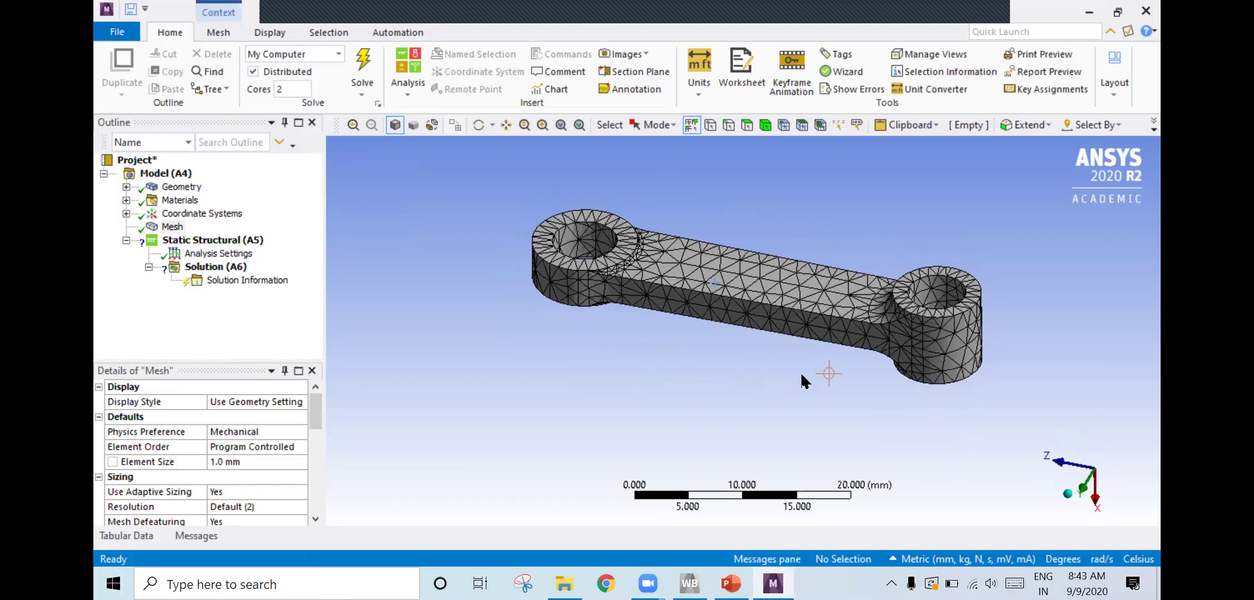
pyautogui.moveTo(733, 219)
pyautogui.mouseDown(button='middle')
pyautogui.moveTo(724, 337)
pyautogui.moveTo(603, 448)
pyautogui.moveTo(645, 462)
pyautogui.moveTo(691, 438)
pyautogui.moveTo(701, 398)
pyautogui.moveTo(692, 414)
pyautogui.mouseUp(button='middle')
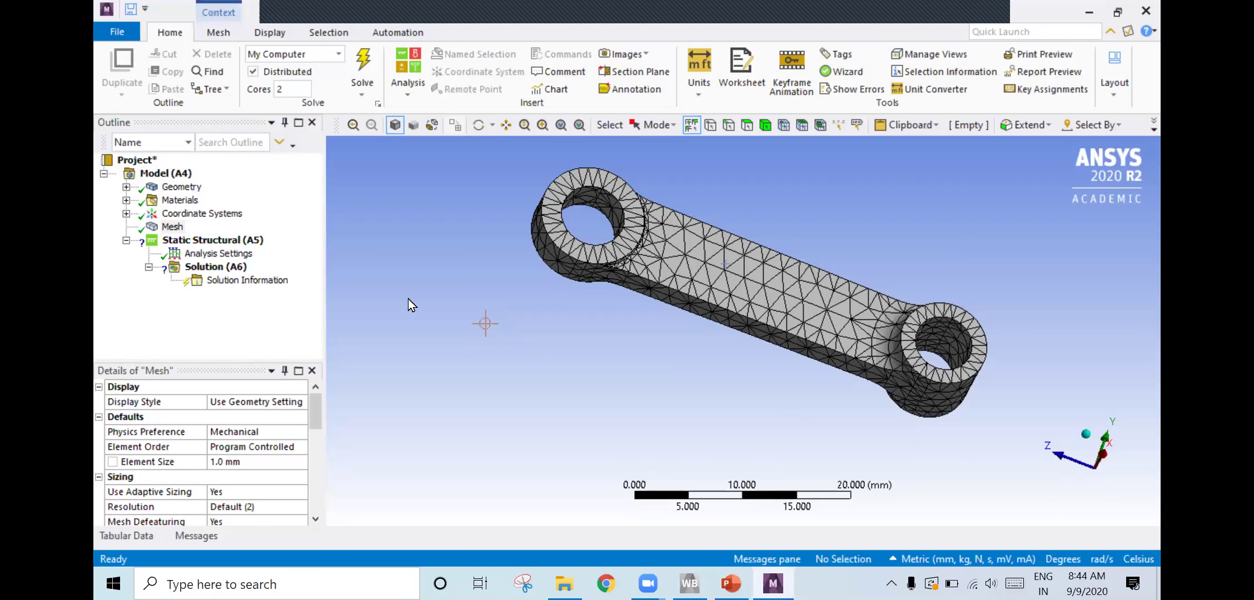
# Insert a Fixed Support under the Static Structural analysis
pyautogui.click(230, 241)
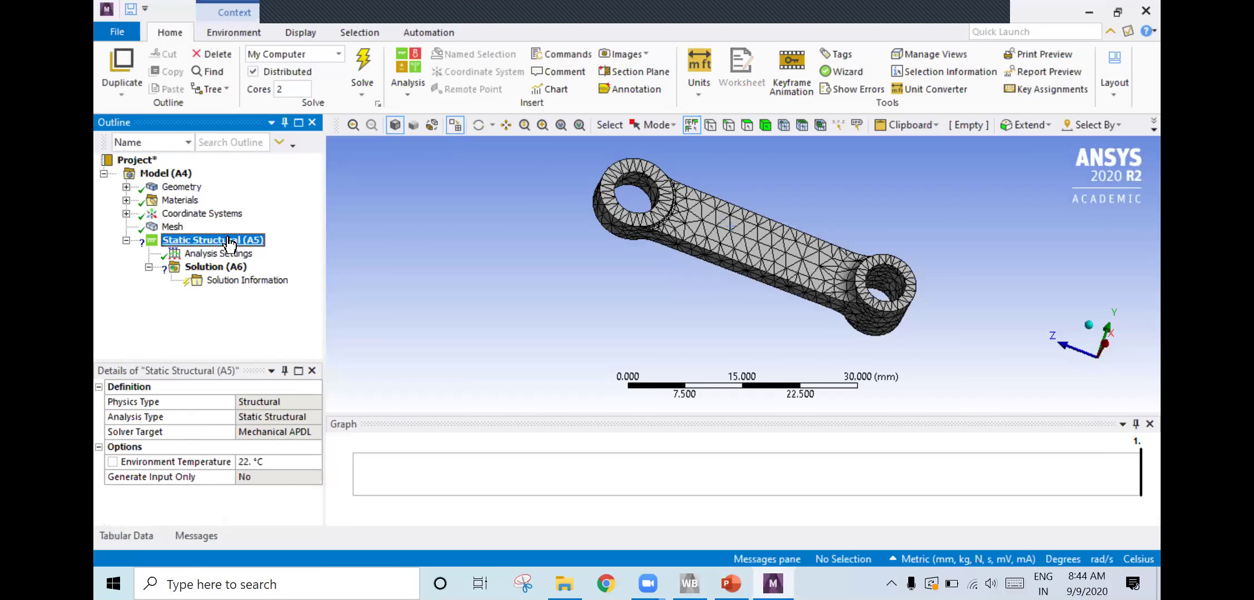
pyautogui.rightClick(228, 239)
pyautogui.moveTo(294, 247)
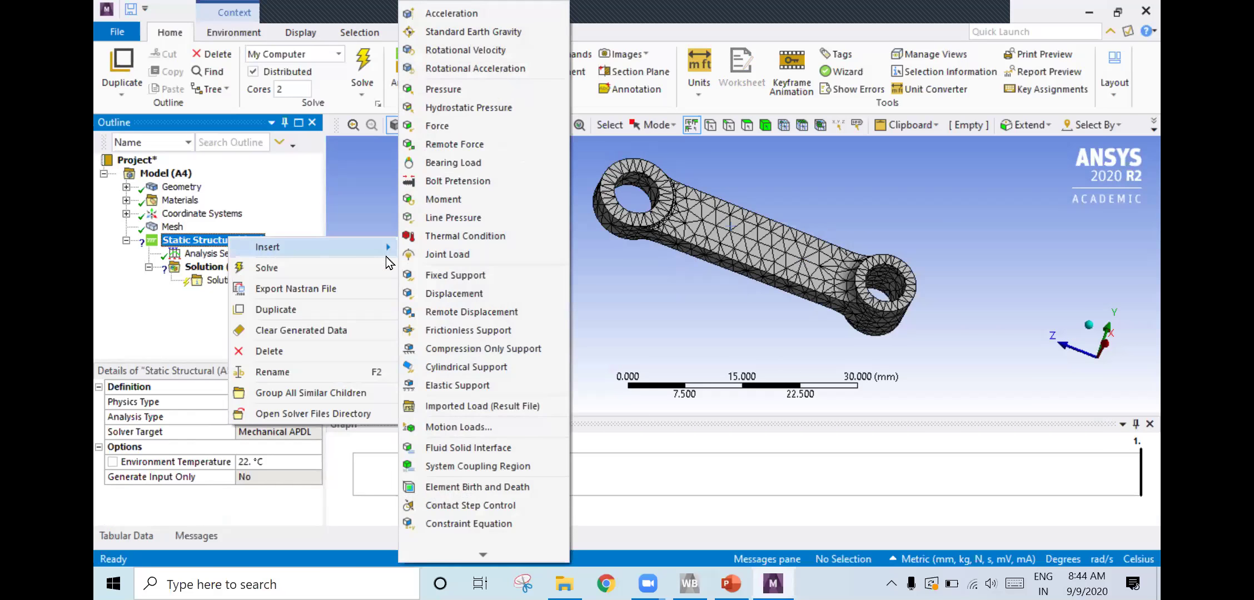
pyautogui.click(492, 276)
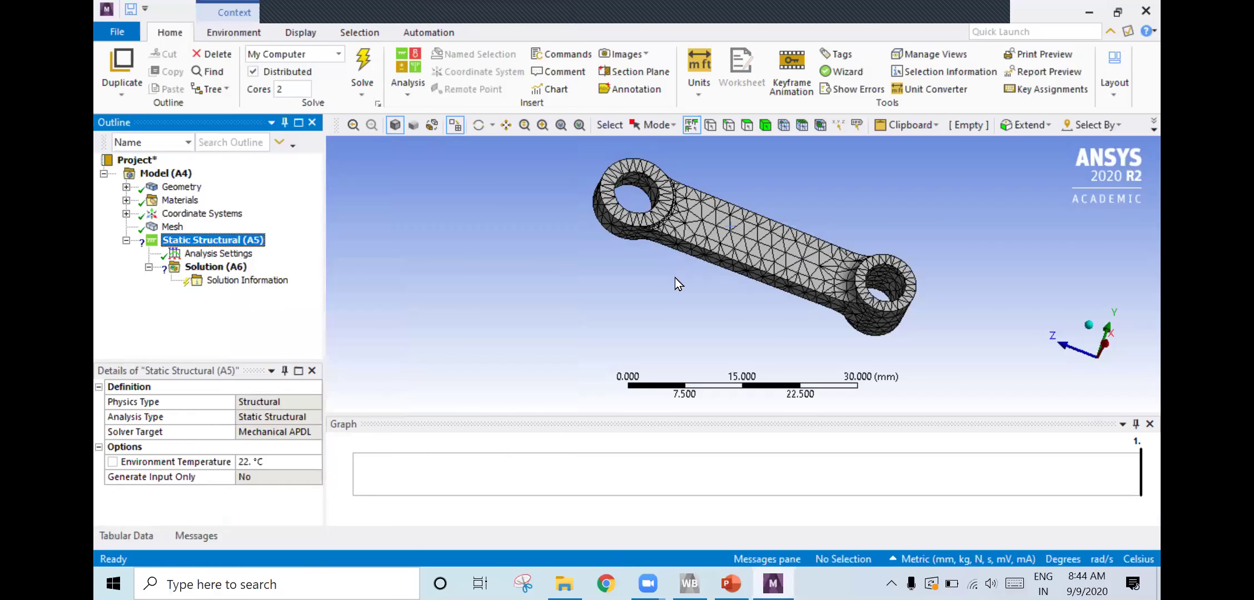
# Hide the mesh and assign one 63.515 mm² right-bore half-face to the fixed support
pyautogui.moveTo(809, 256); pyautogui.dragTo(436, 173, button='middle')
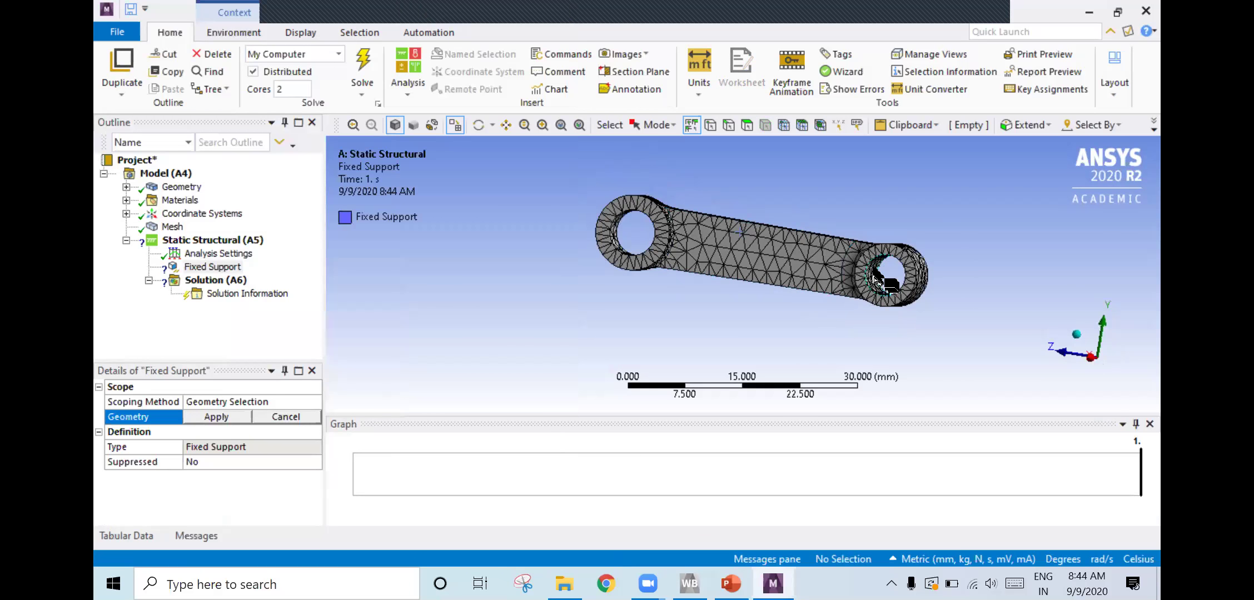
pyautogui.click(451, 124)
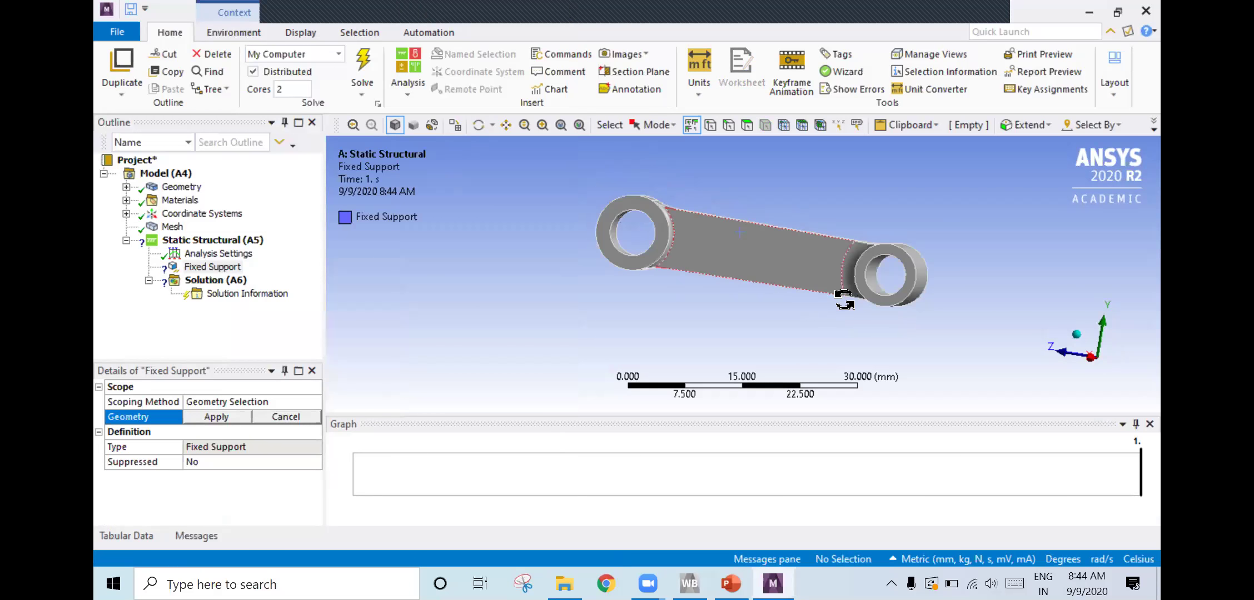
pyautogui.moveTo(617, 208); pyautogui.dragTo(887, 306, button='middle')
pyautogui.click(883, 305)
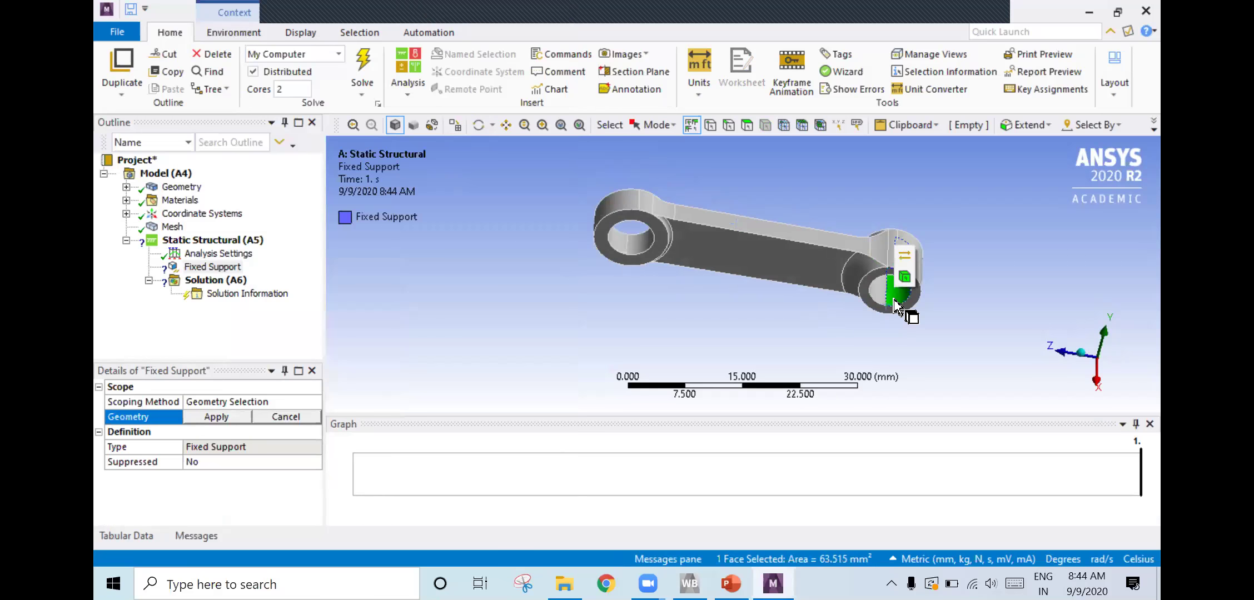
pyautogui.keyDown('ctrl'); pyautogui.click(880, 300); pyautogui.keyUp('ctrl')
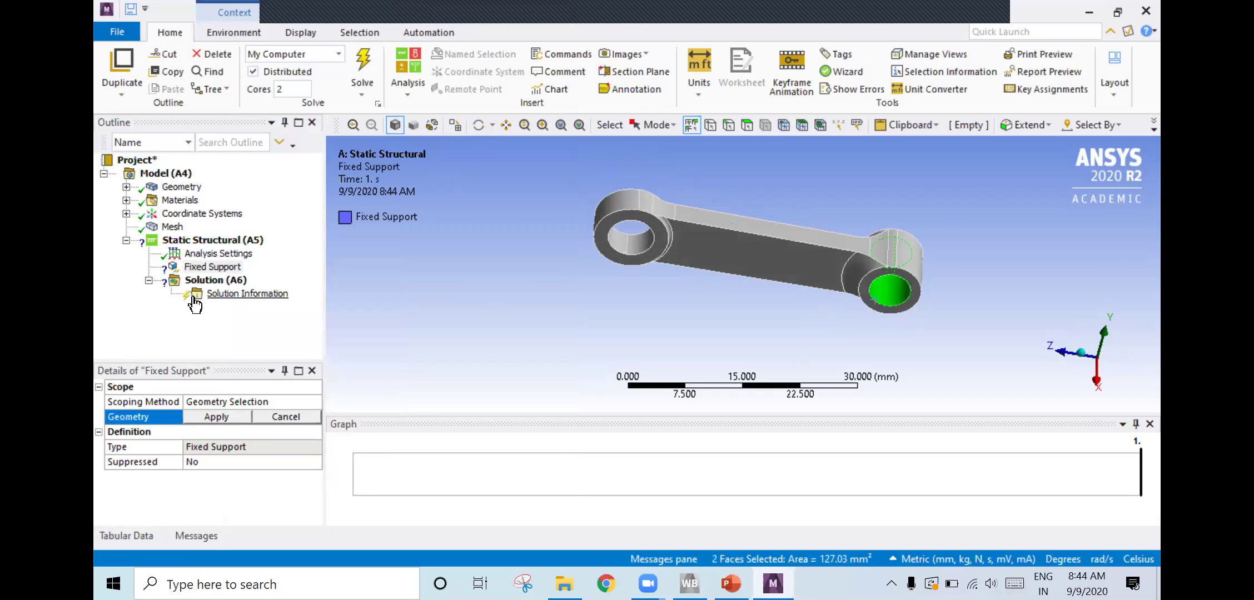
pyautogui.click(886, 301)
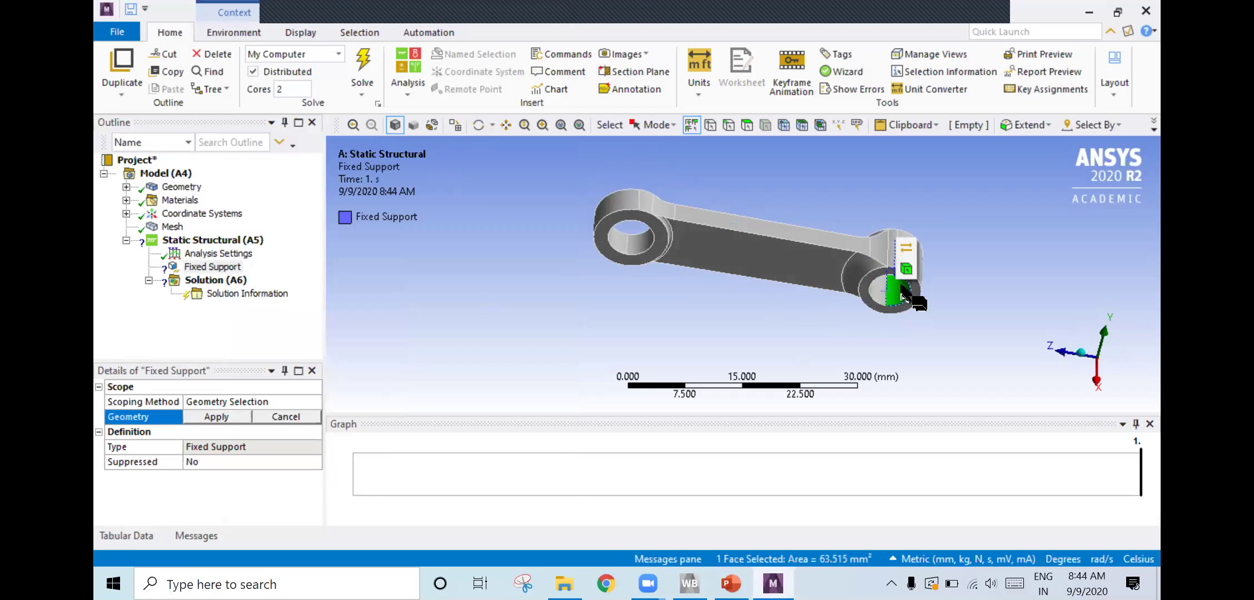
pyautogui.click(226, 417)
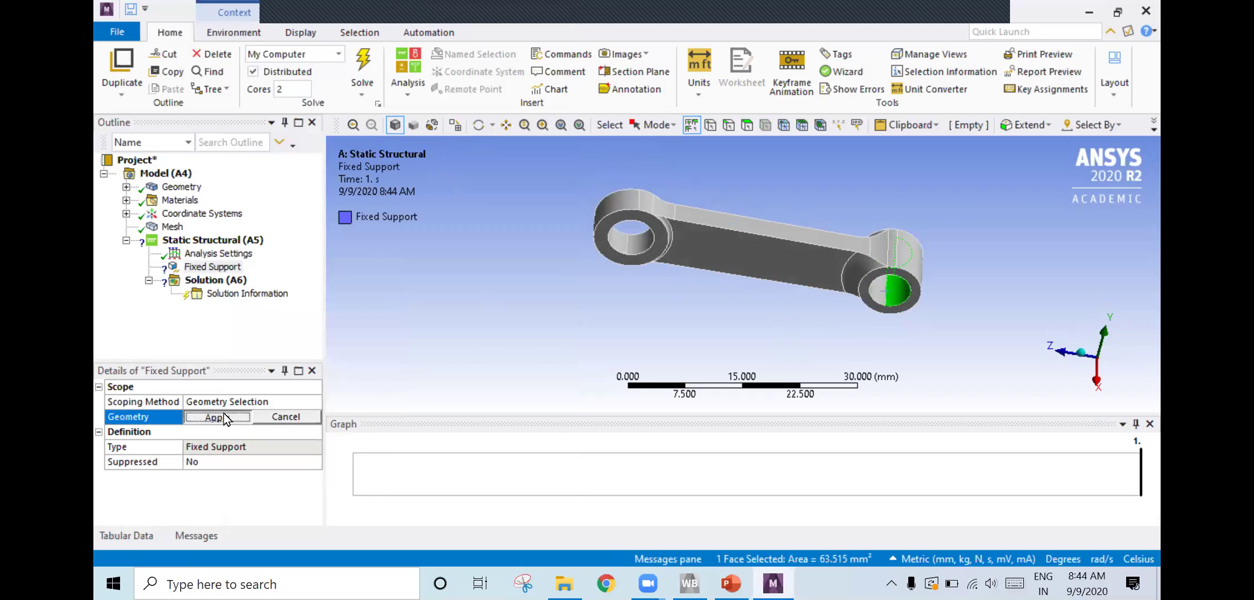
# Insert a Pressure load and pick the left bore's inner face
pyautogui.rightClick(228, 245)
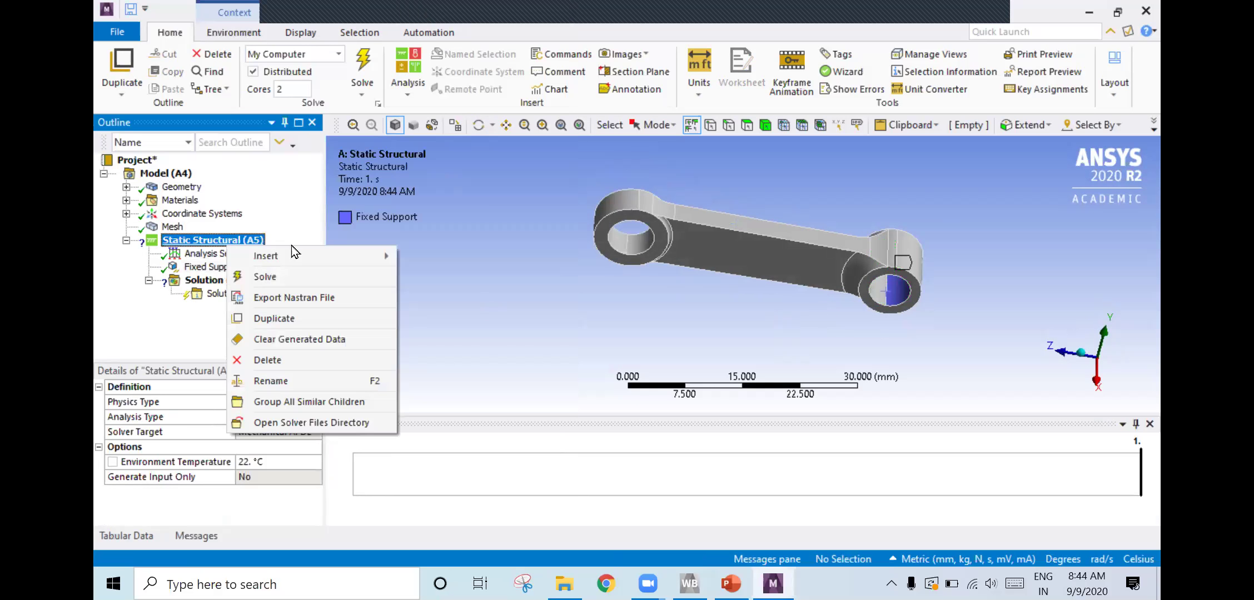
pyautogui.click(330, 263)
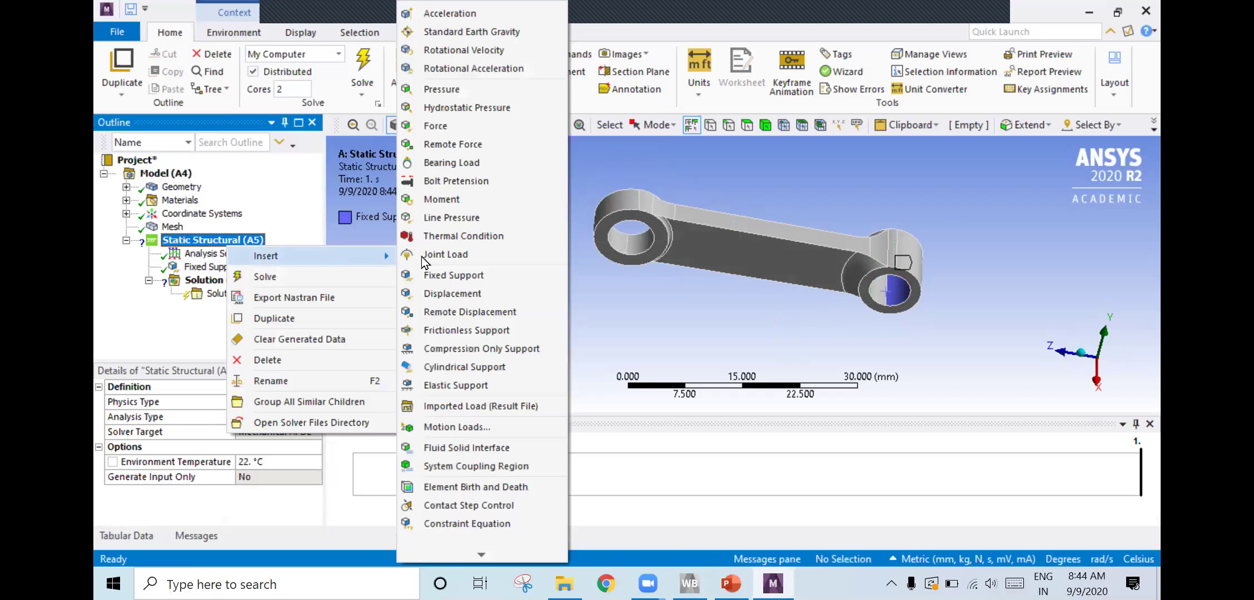
pyautogui.click(443, 90)
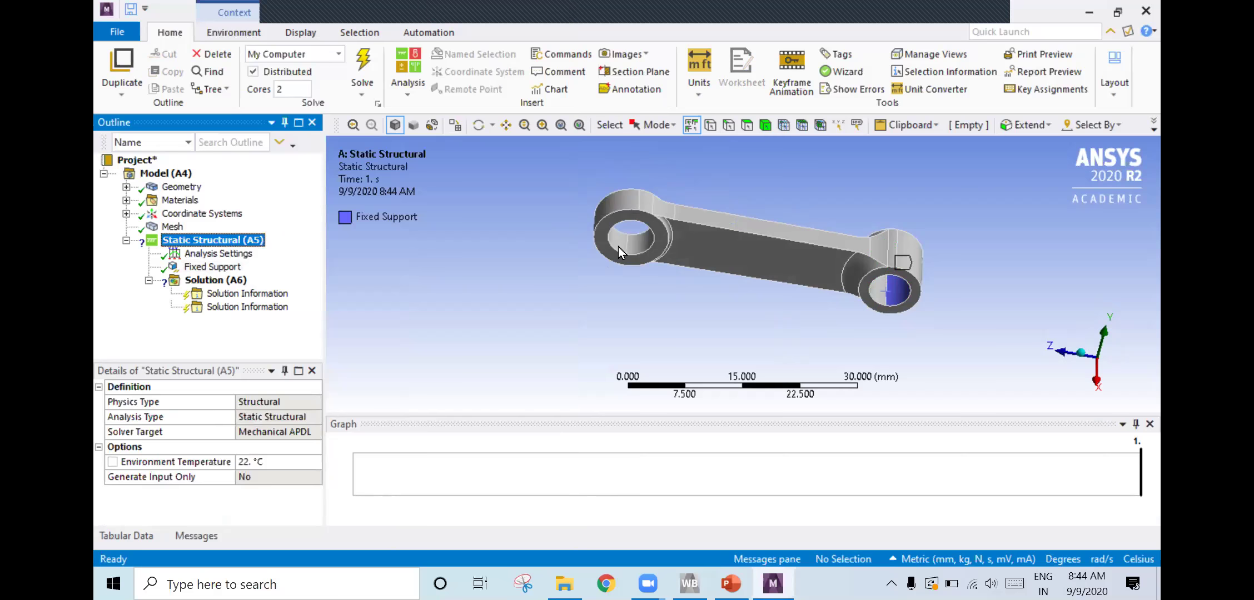
pyautogui.click(618, 239)
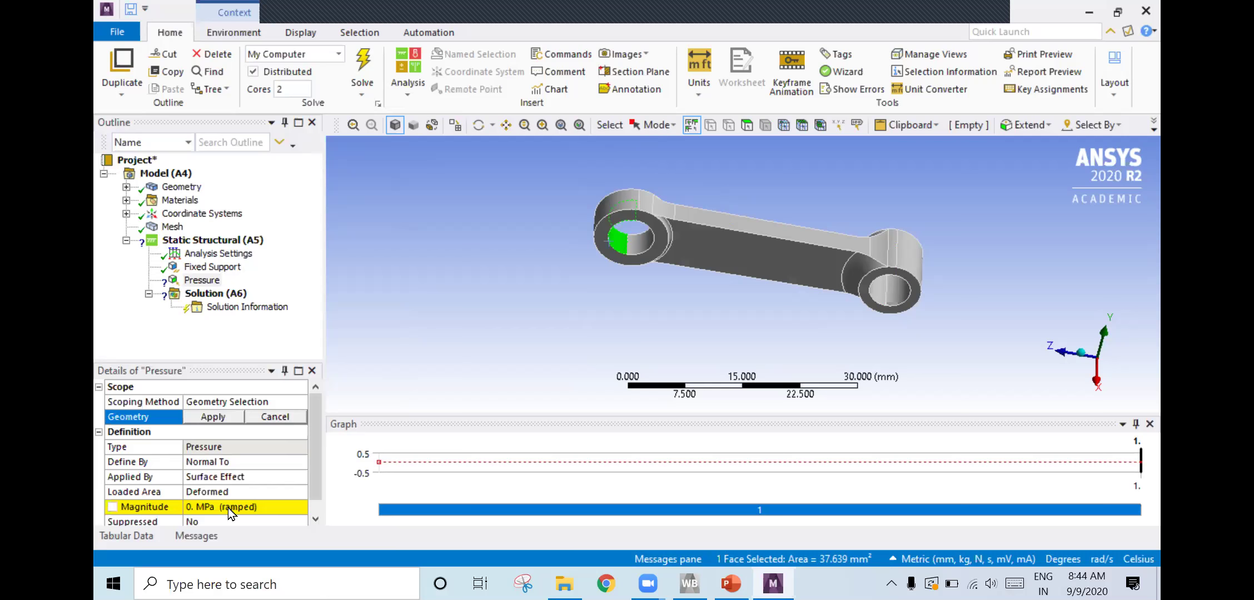
# Set the pressure magnitude to 3 MPa, apply it to the face, and check it
pyautogui.click(231, 507)
pyautogui.write('3')
pyautogui.press('Return')
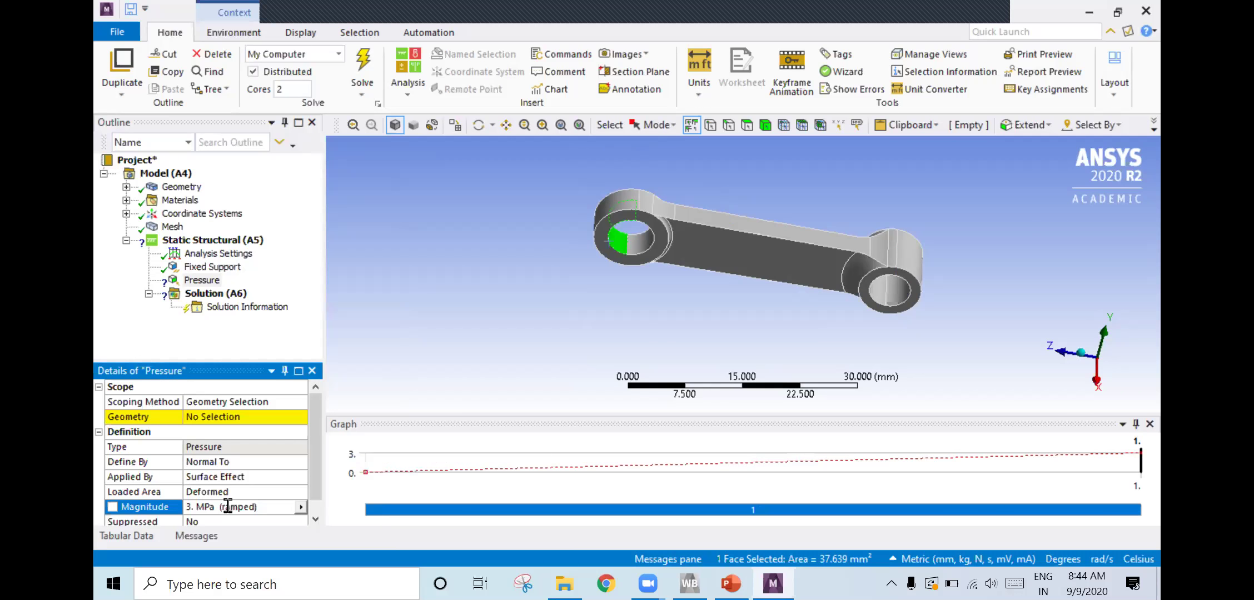
pyautogui.click(203, 420)
pyautogui.click(213, 421)
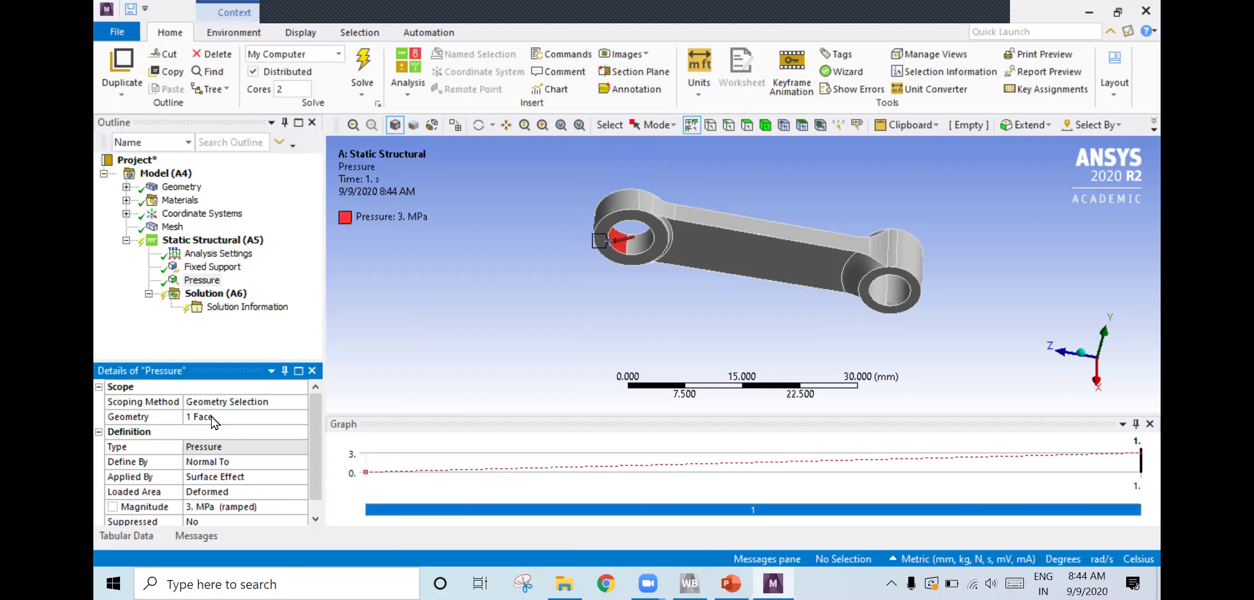
pyautogui.moveTo(693, 311); pyautogui.dragTo(686, 272, button='middle')
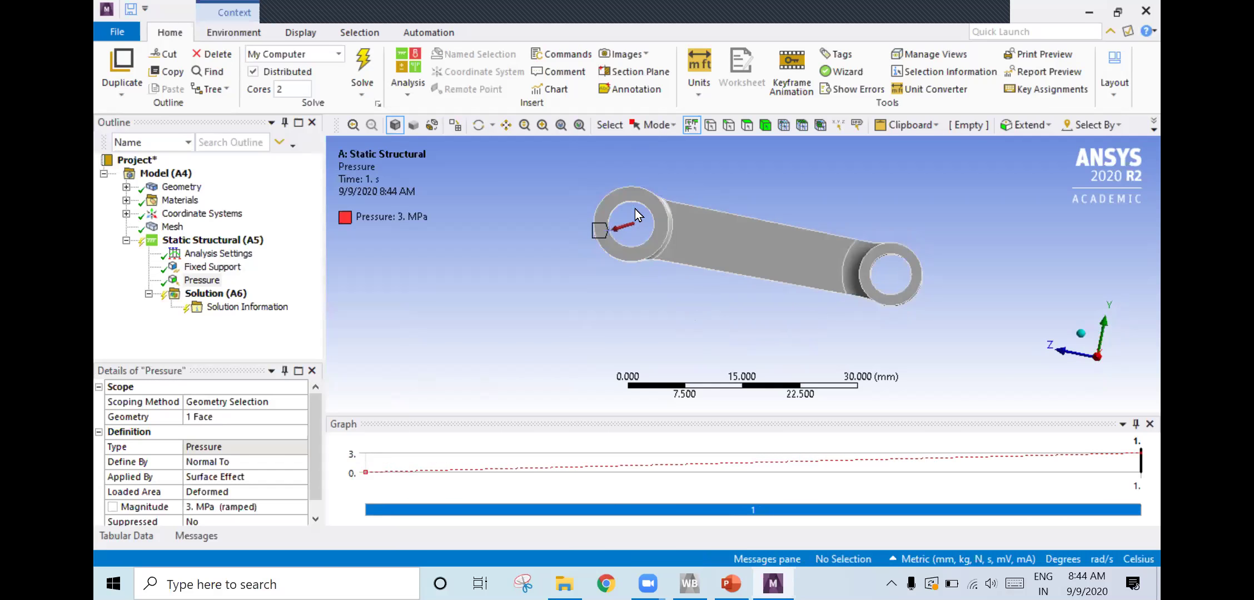
pyautogui.moveTo(666, 238)
pyautogui.mouseDown(button='middle')
pyautogui.moveTo(613, 241)
pyautogui.moveTo(630, 236)
pyautogui.mouseUp(button='middle')
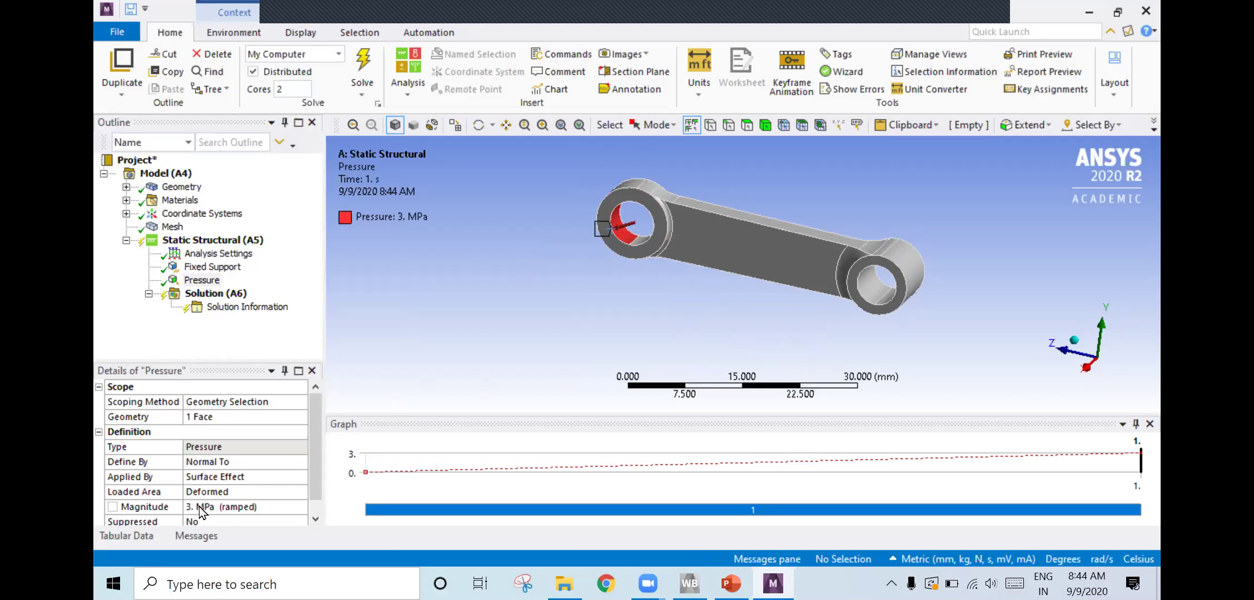
pyautogui.moveTo(315, 462); pyautogui.dragTo(315, 477)
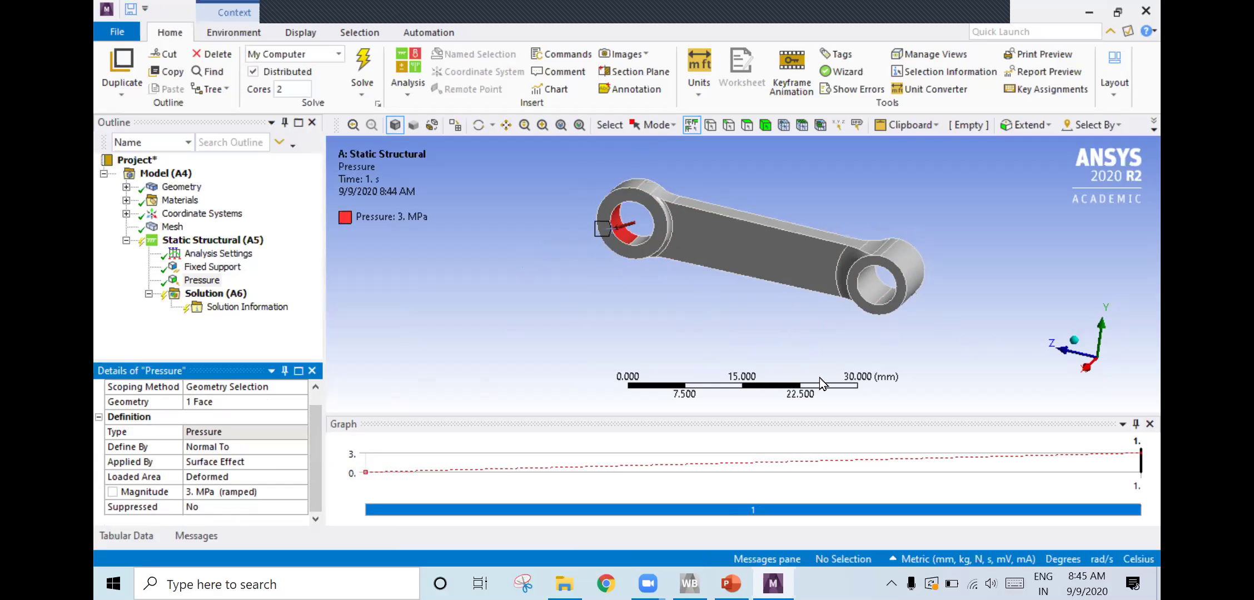
pyautogui.click(228, 447)
pyautogui.click(301, 447)
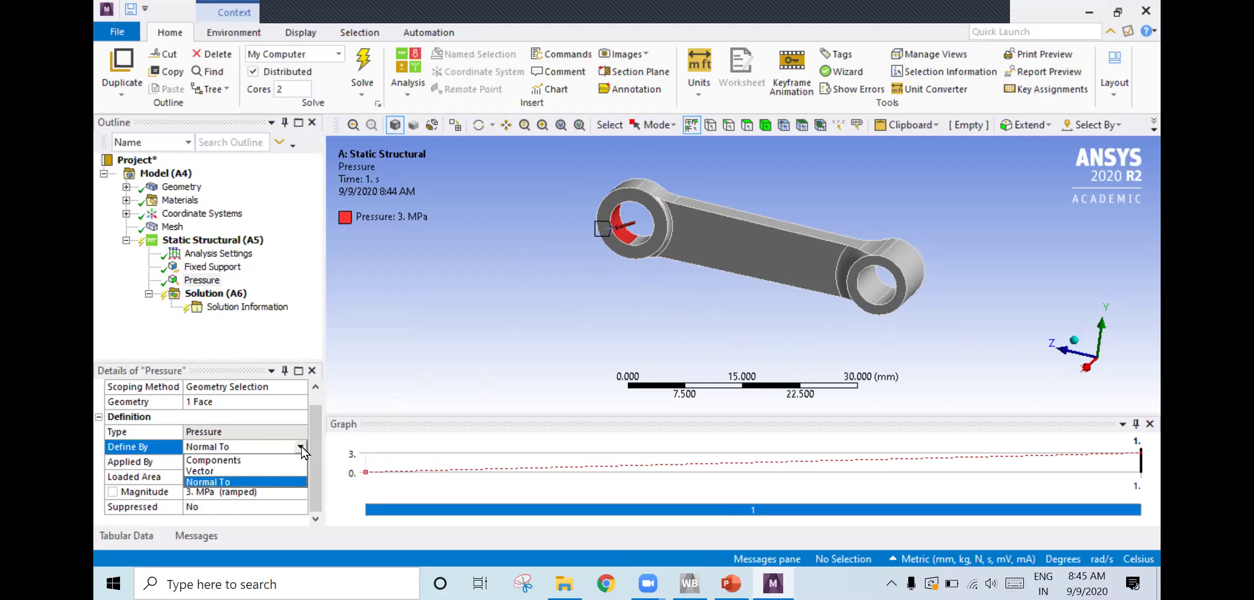
pyautogui.click(276, 466)
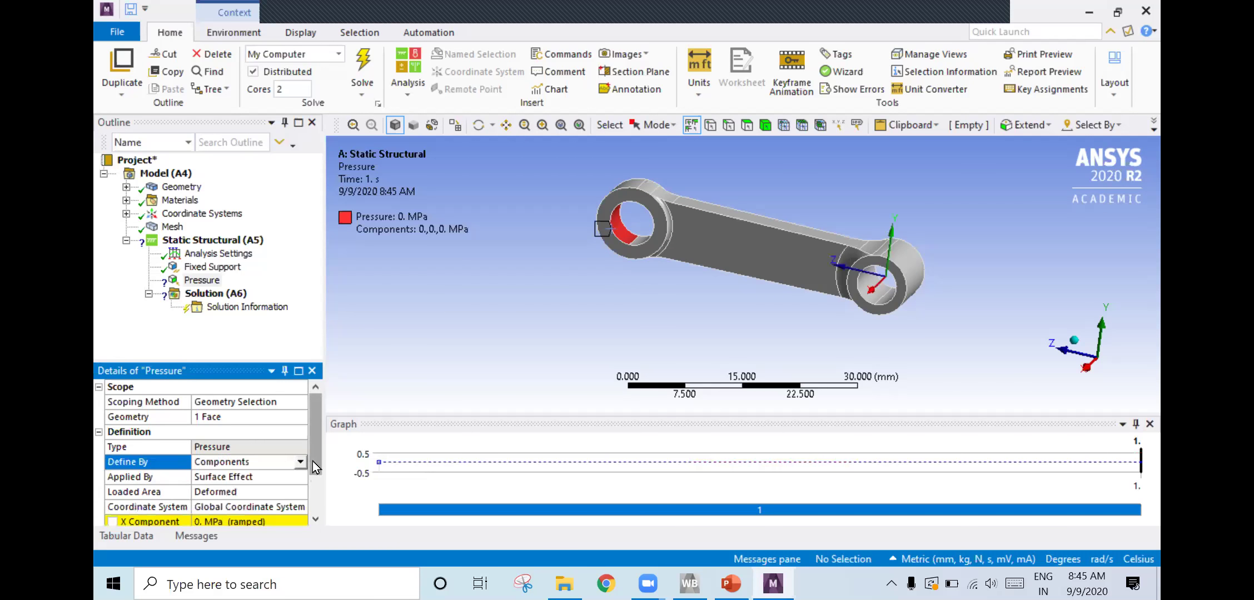
pyautogui.moveTo(313, 462); pyautogui.dragTo(312, 489)
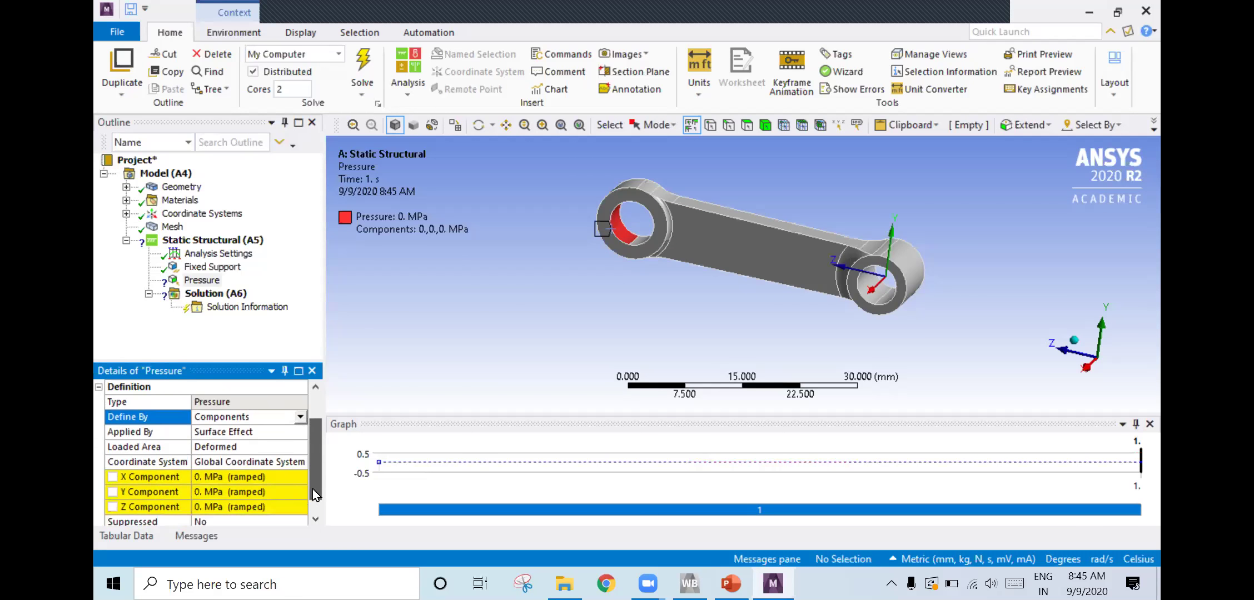
pyautogui.click(268, 507)
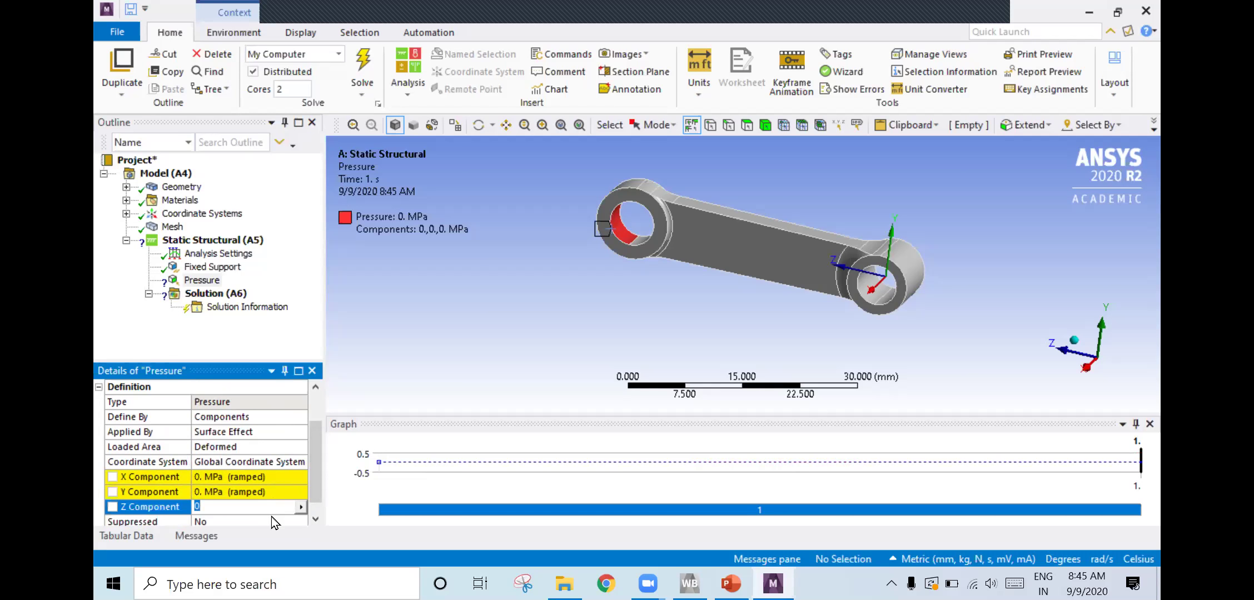
pyautogui.write('3')
pyautogui.press('Return')
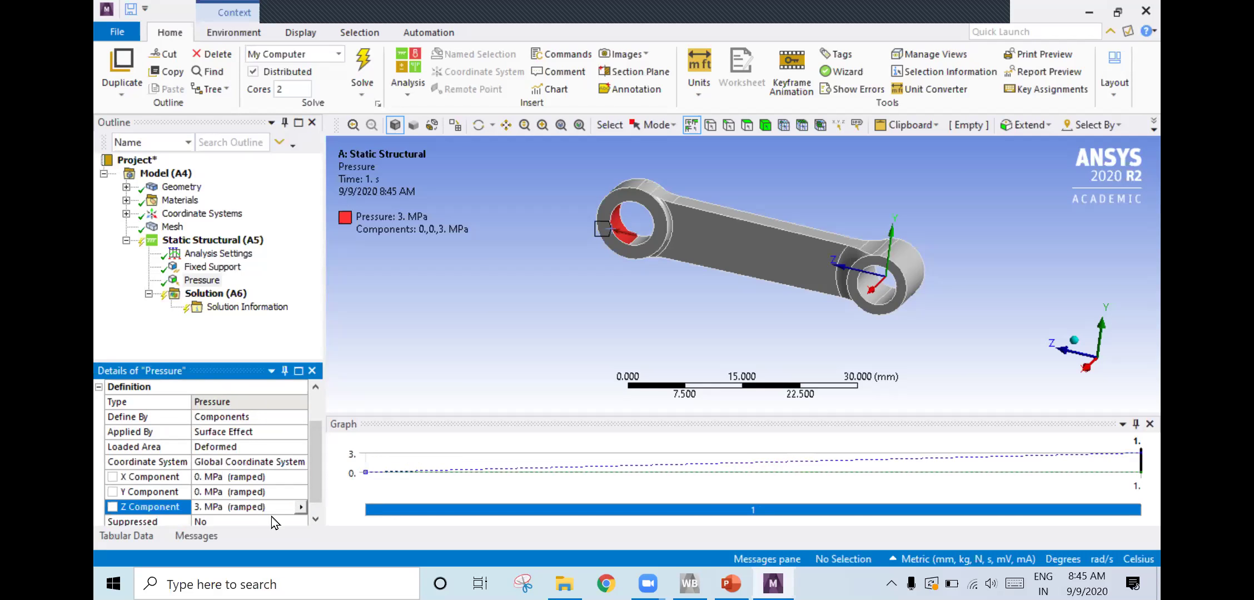
pyautogui.moveTo(695, 278); pyautogui.dragTo(790, 272, button='middle')
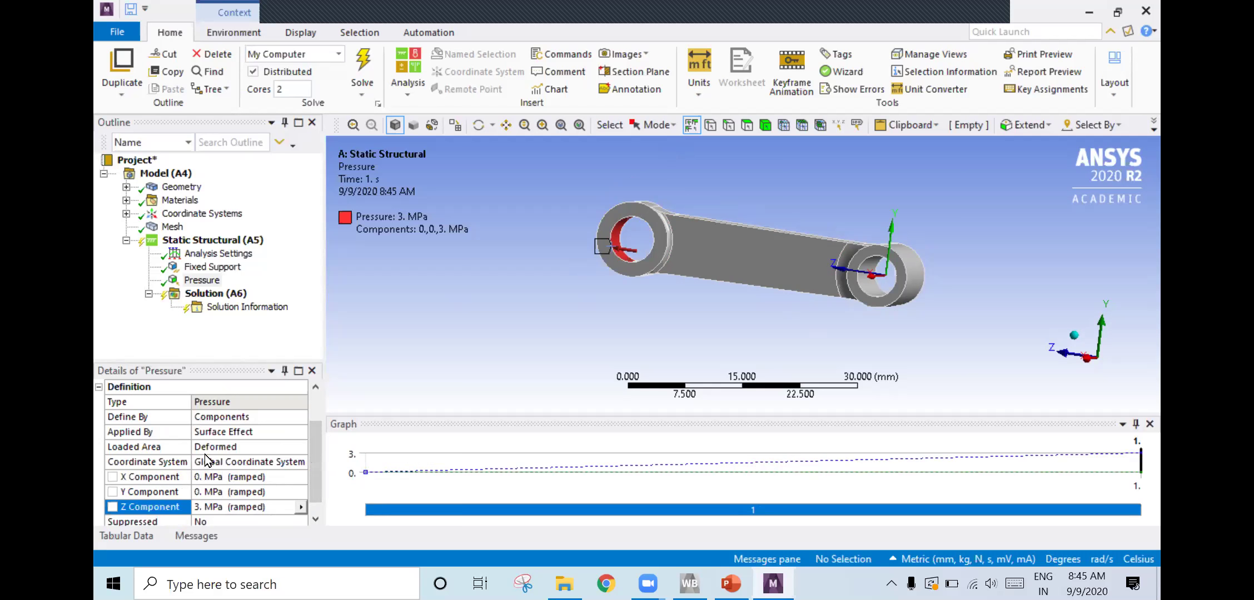
pyautogui.click(225, 418)
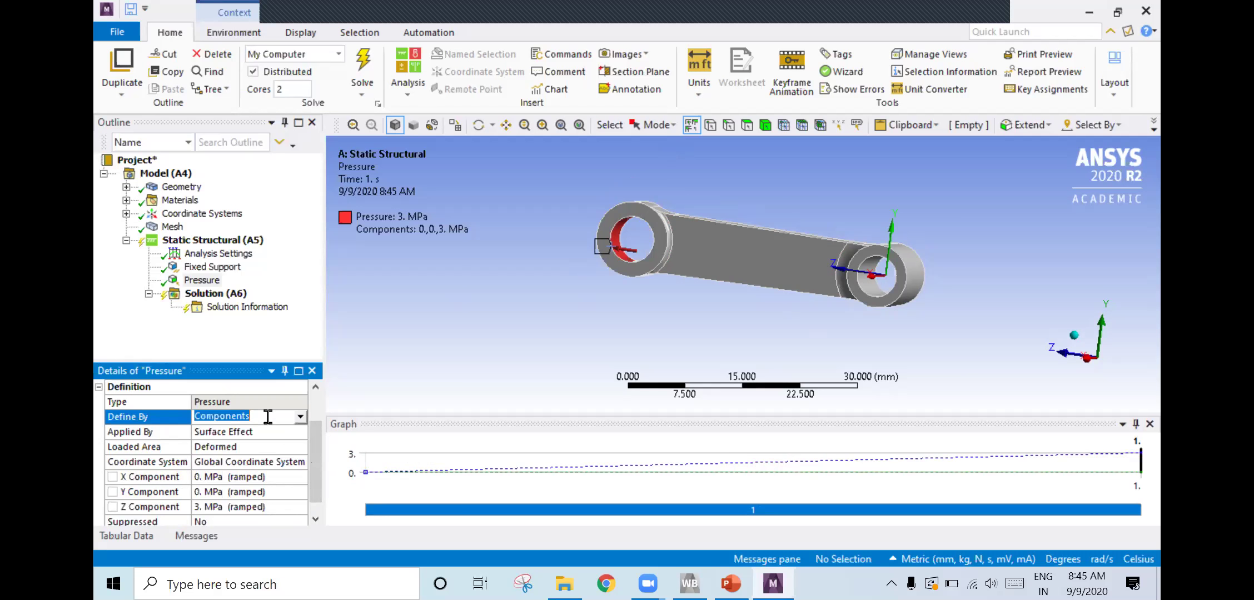
pyautogui.click(301, 419)
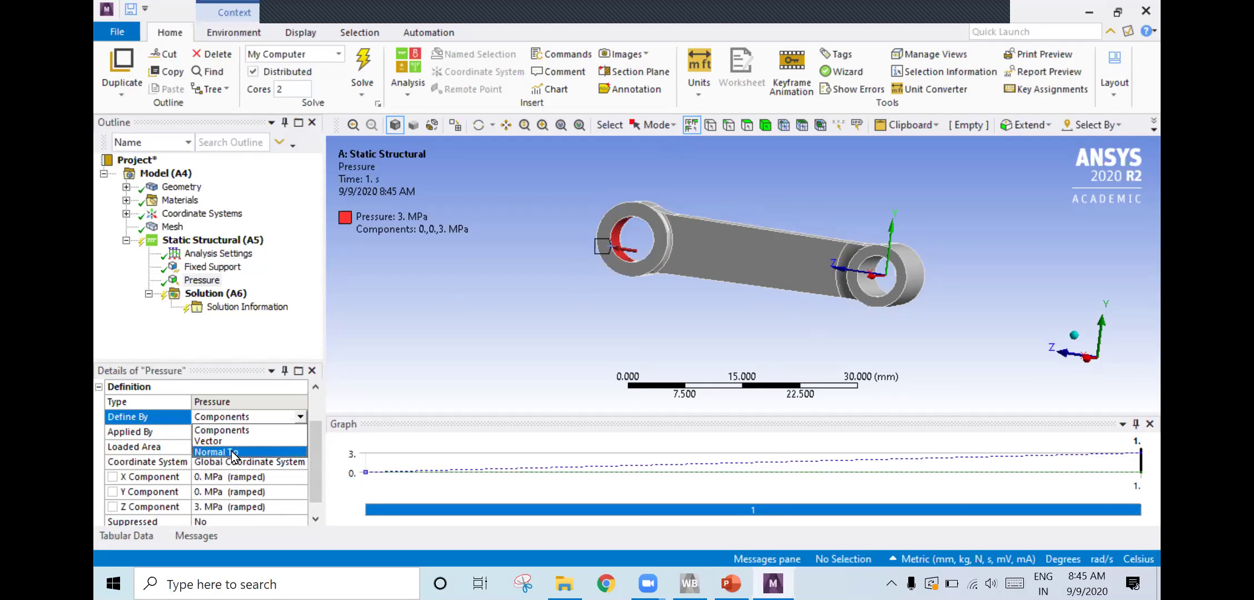
pyautogui.click(233, 453)
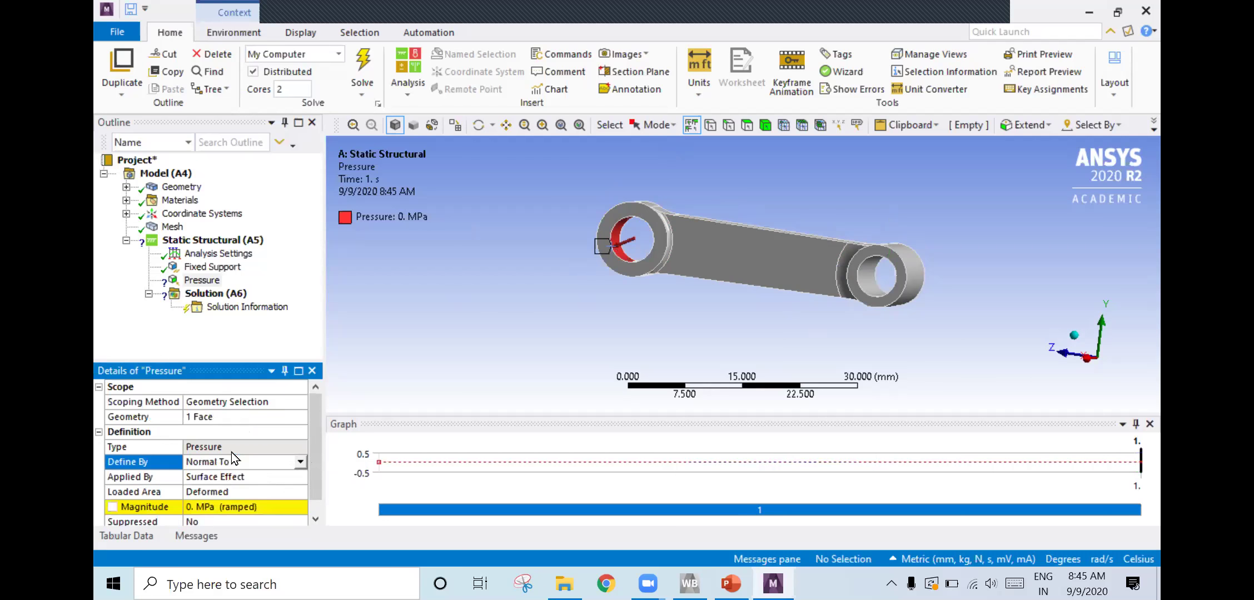
pyautogui.click(242, 502)
pyautogui.write('3')
pyautogui.press('Return')
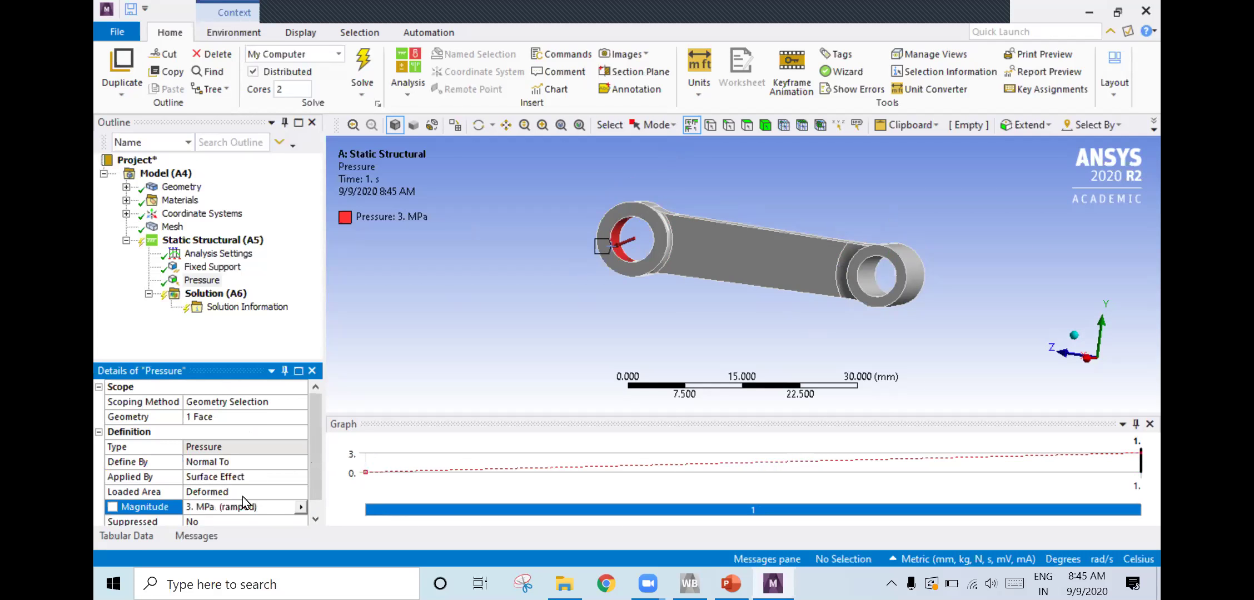
pyautogui.click(390, 363)
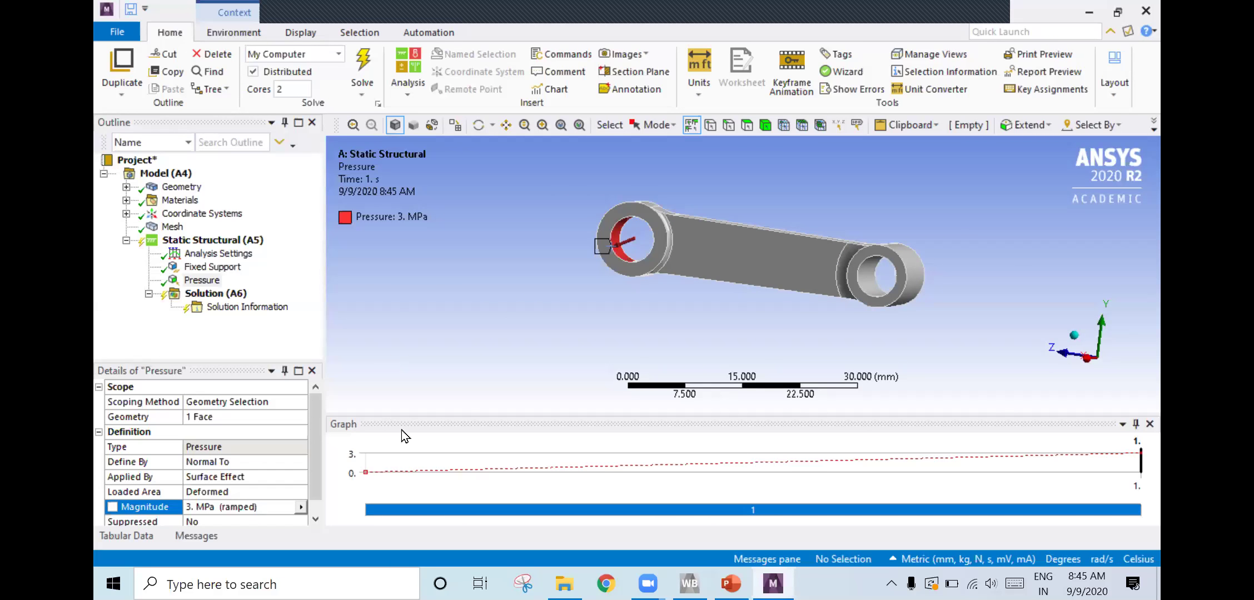
# Insert Total Deformation and Equivalent (von-Mises) Stress results under Solution (A6)
pyautogui.rightClick(211, 294)
pyautogui.moveTo(294, 301)
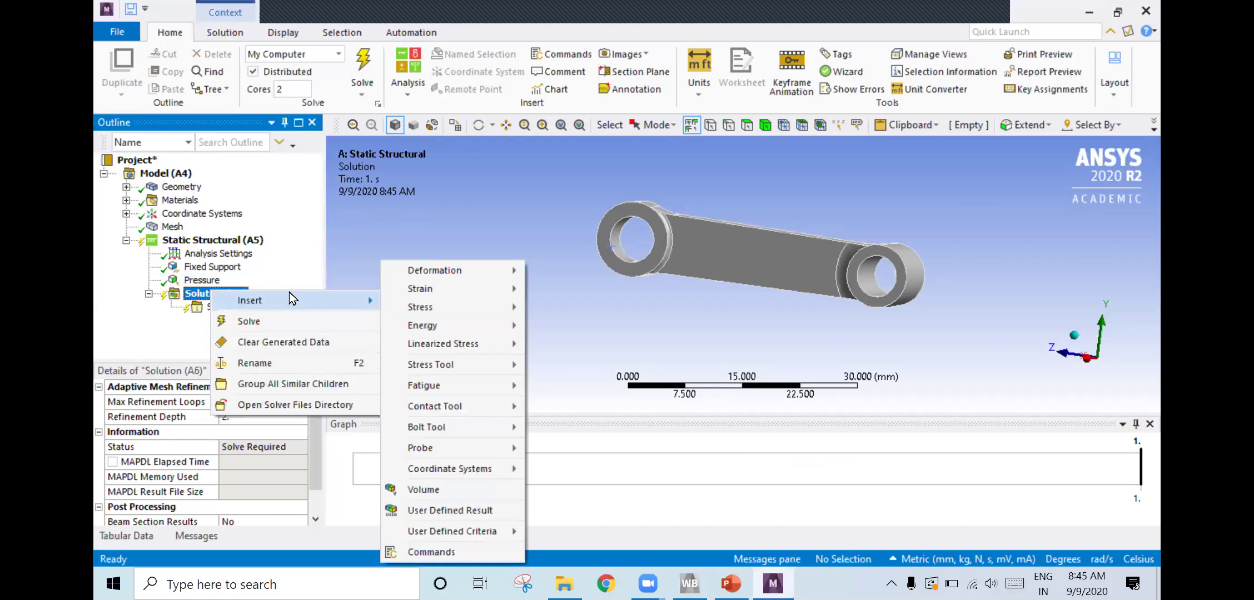
pyautogui.moveTo(451, 270)
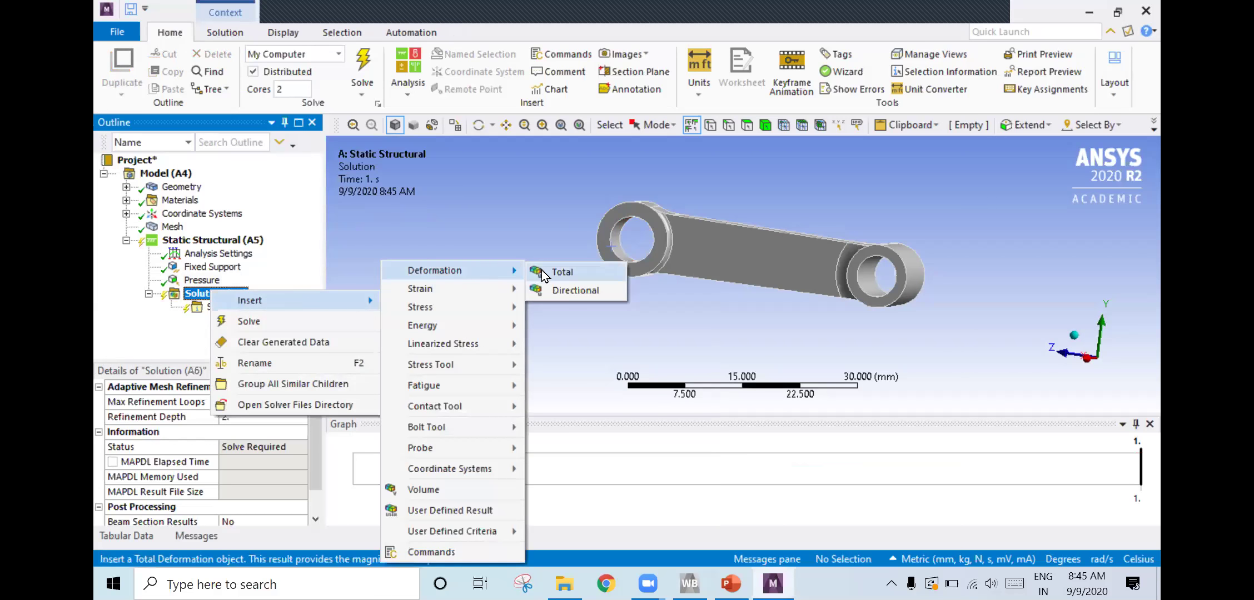
pyautogui.click(543, 273)
pyautogui.rightClick(230, 294)
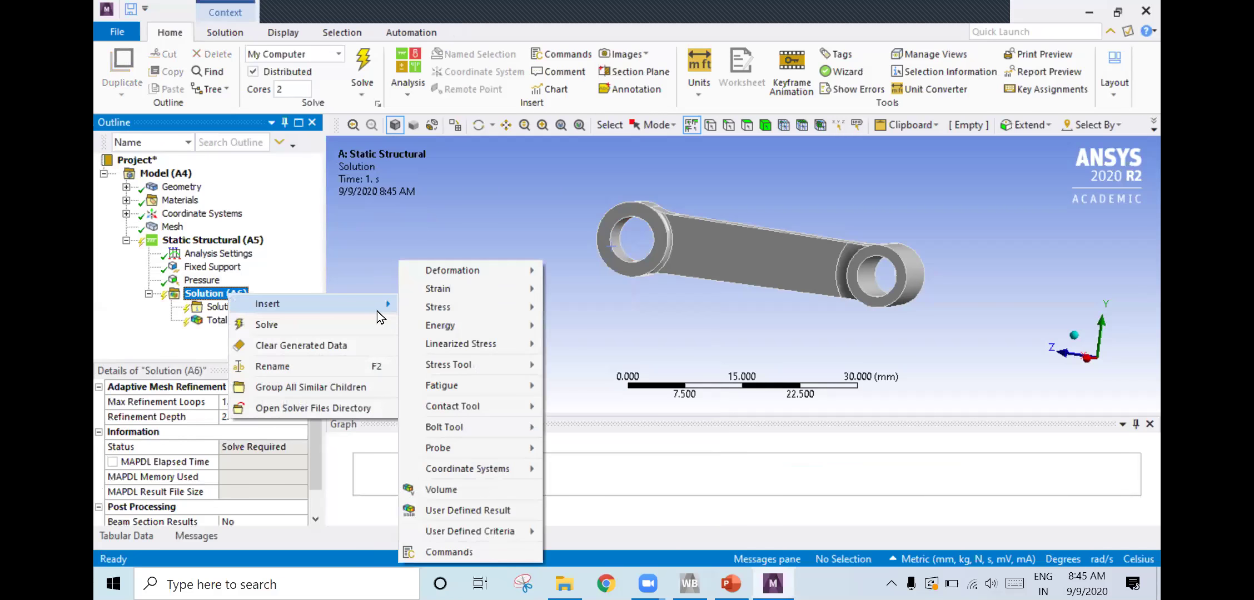
pyautogui.click(611, 309)
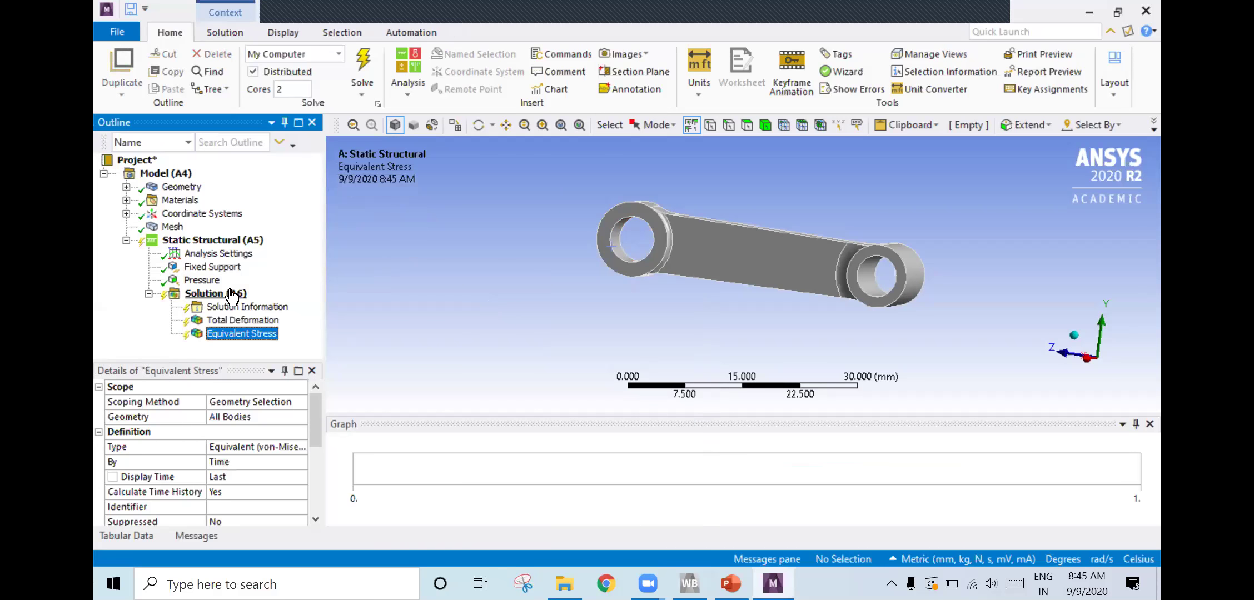
pyautogui.rightClick(233, 294)
pyautogui.click(375, 259)
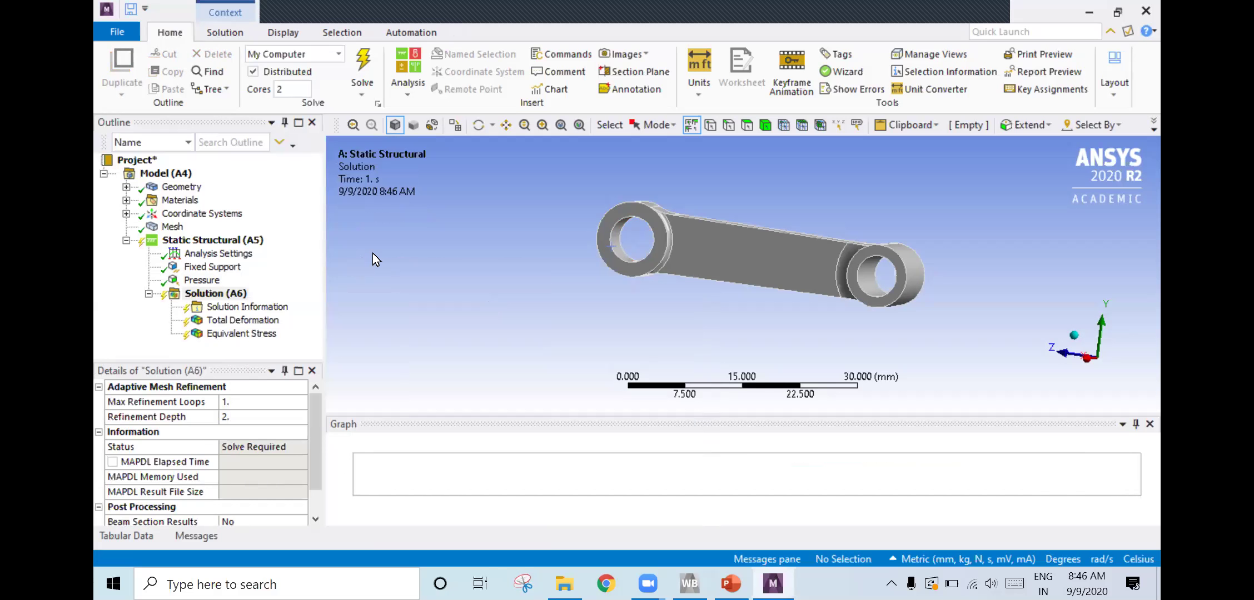
# Start solving the static structural analysis from Solution (A6), orbiting the rod meanwhile
pyautogui.rightClick(217, 298)
pyautogui.moveTo(294, 304)
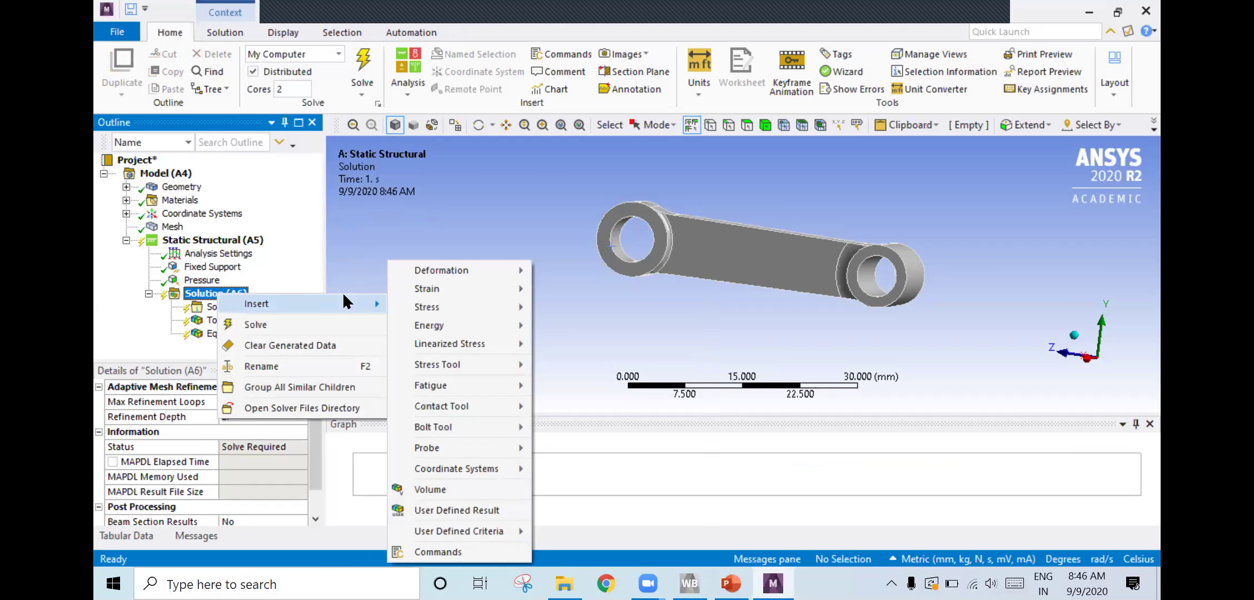
pyautogui.click(345, 326)
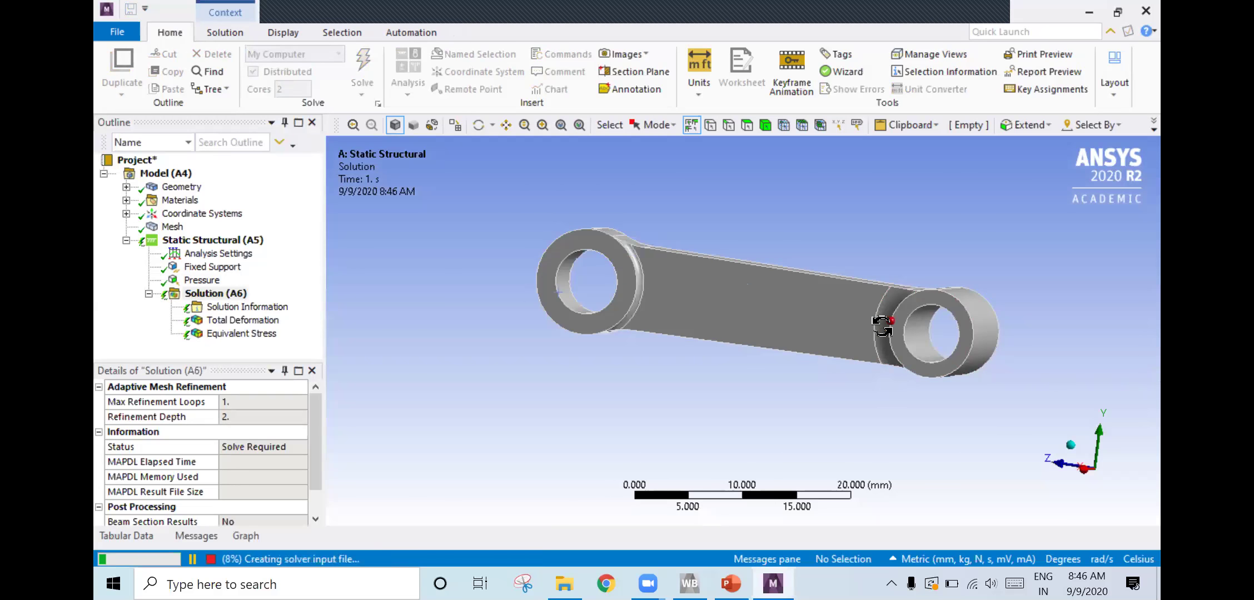
pyautogui.moveTo(901, 333); pyautogui.dragTo(896, 339, button='middle')
pyautogui.moveTo(638, 298); pyautogui.dragTo(717, 256, button='middle')
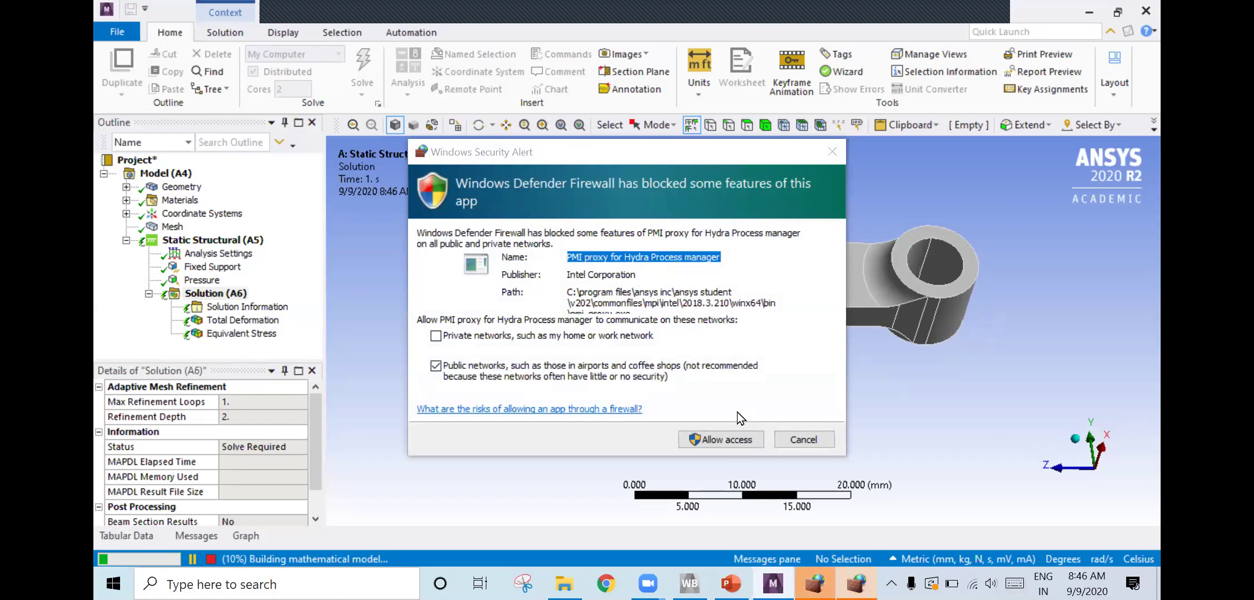
# Dismiss the Windows firewall alert with Public networks unchecked
pyautogui.click(436, 366)
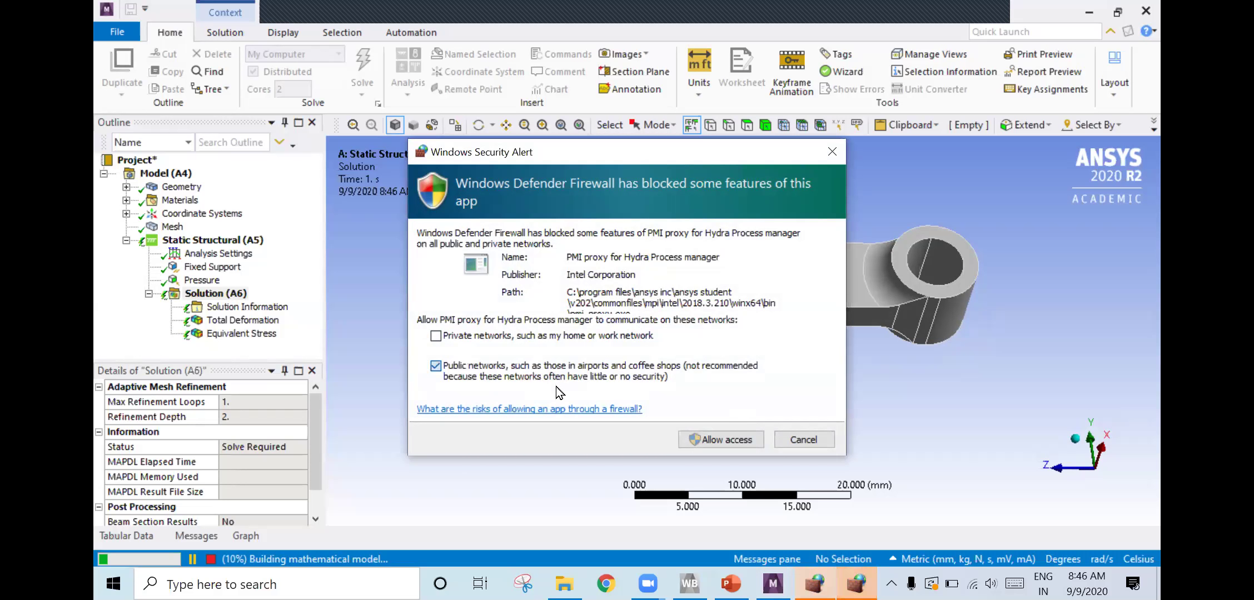
pyautogui.click(795, 436)
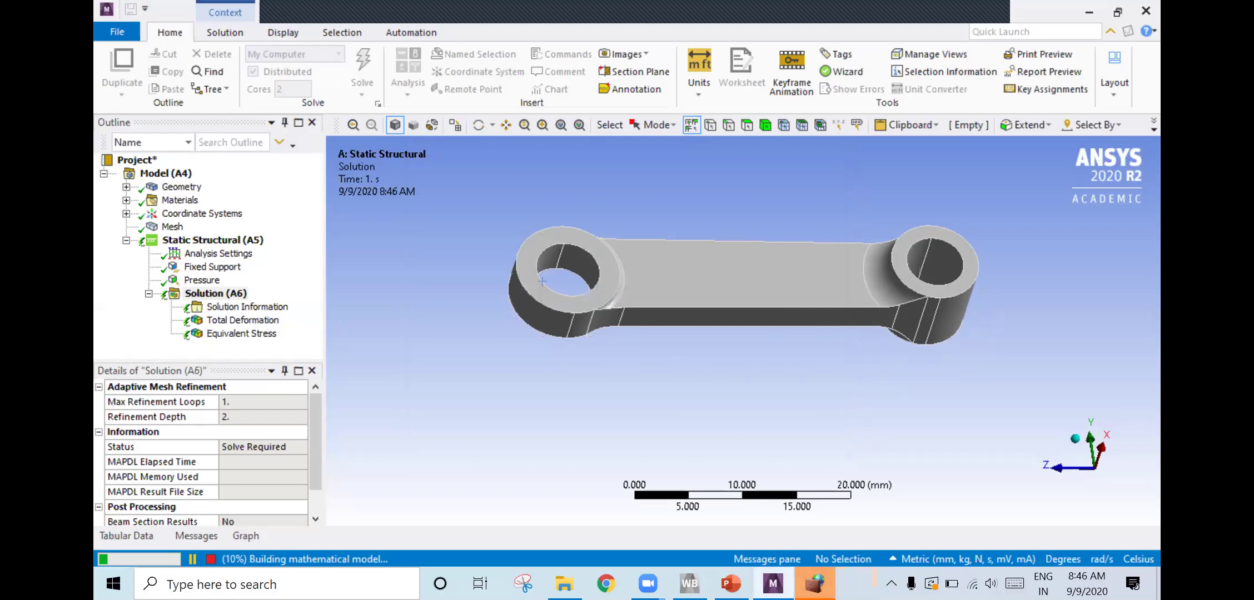
pyautogui.click(789, 438)
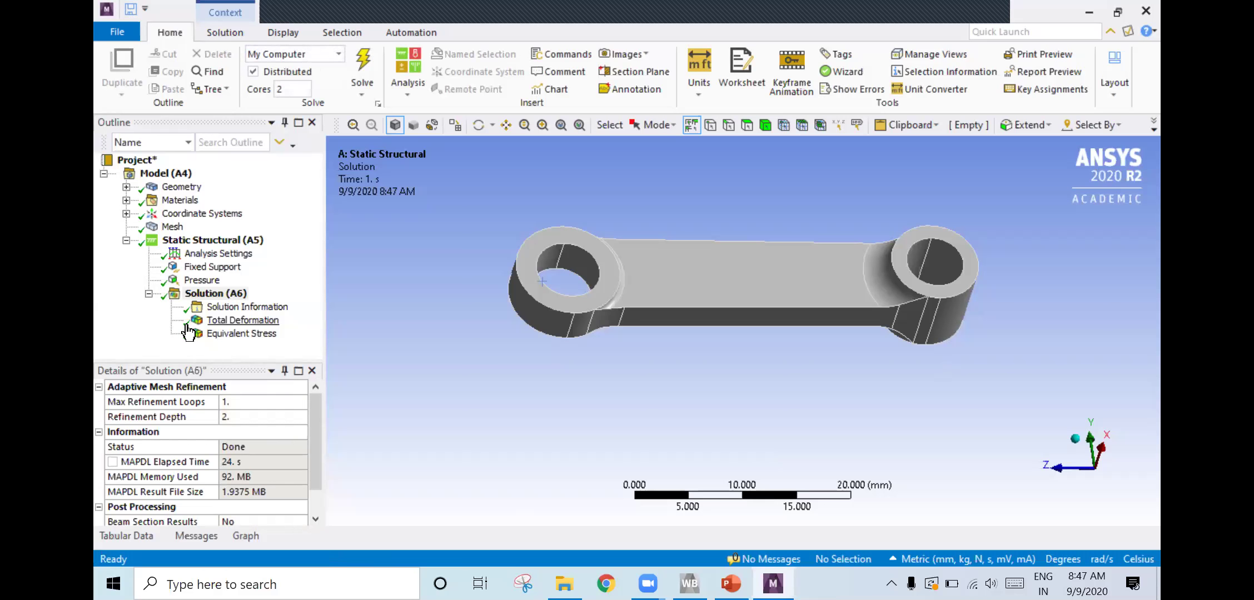
# Animate the Total Deformation contour (max 0.00090648 mm), then display Equivalent Stress
pyautogui.click(238, 320)
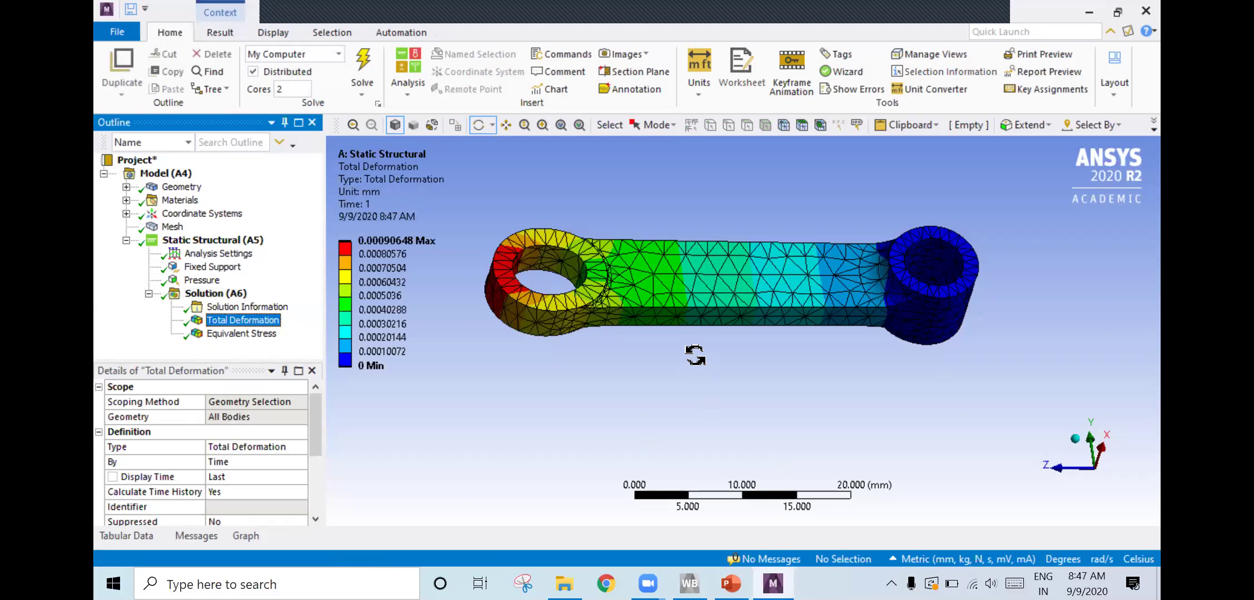
pyautogui.moveTo(756, 219)
pyautogui.mouseDown()
pyautogui.moveTo(782, 171)
pyautogui.moveTo(713, 202)
pyautogui.moveTo(698, 233)
pyautogui.mouseUp()
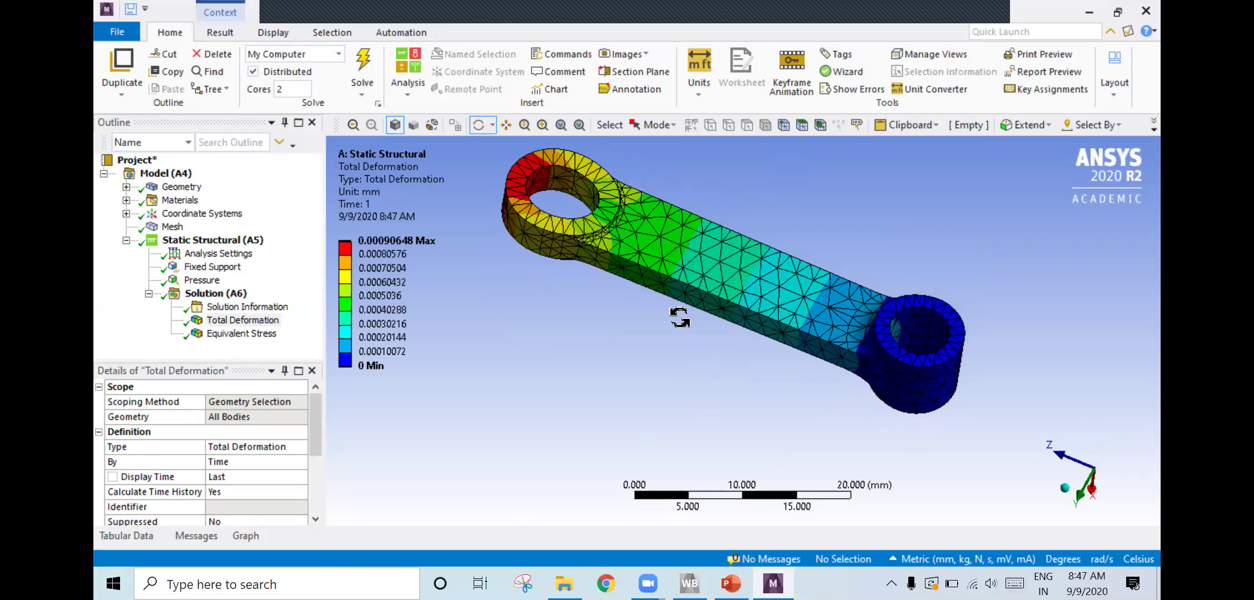
pyautogui.click(238, 536)
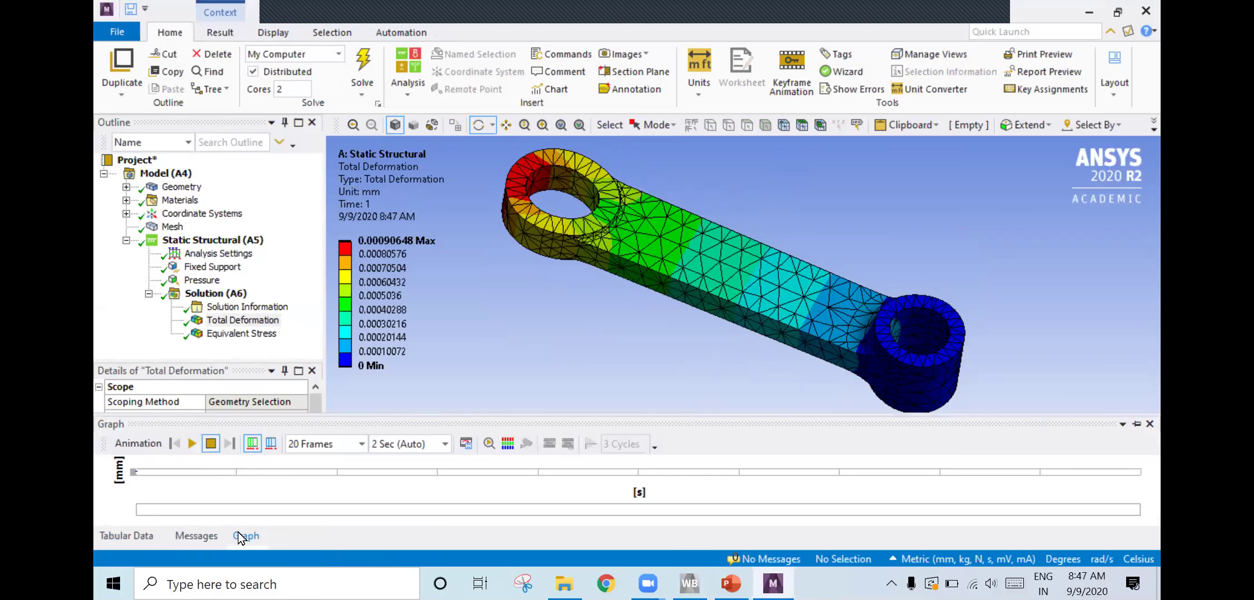
pyautogui.click(191, 443)
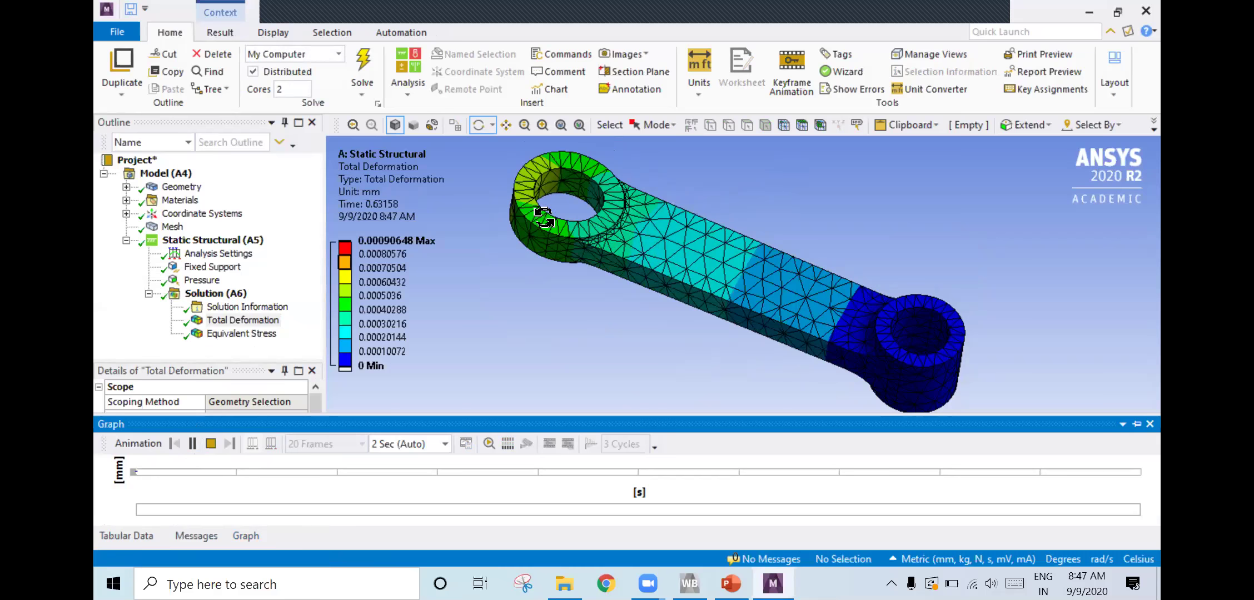
pyautogui.click(241, 334)
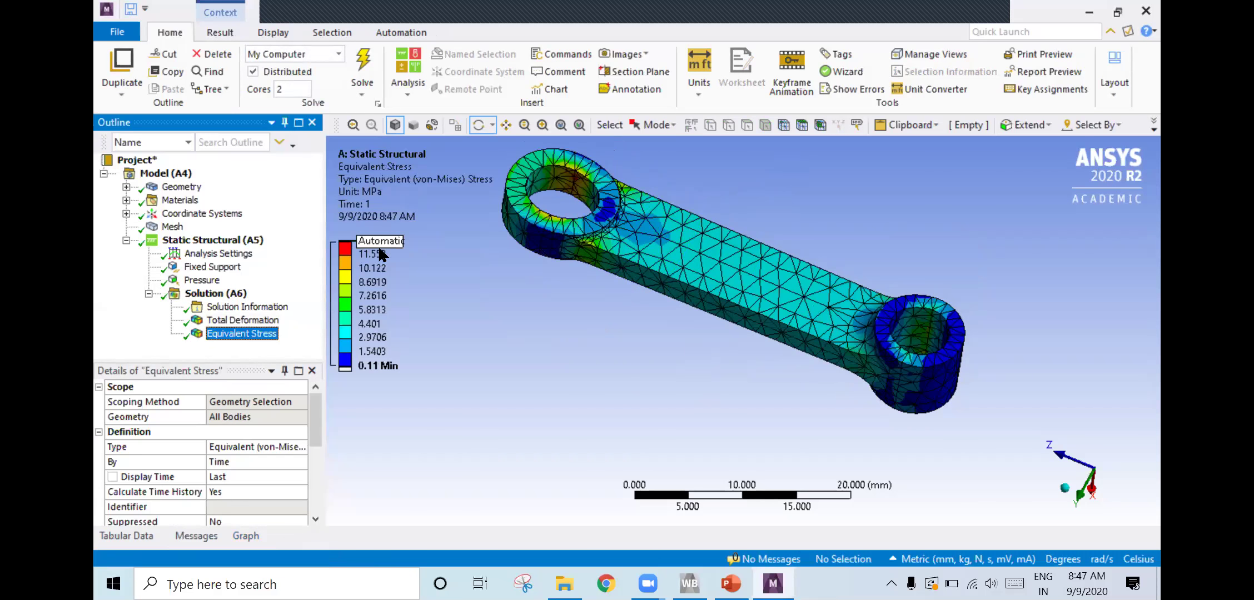
pyautogui.click(245, 536)
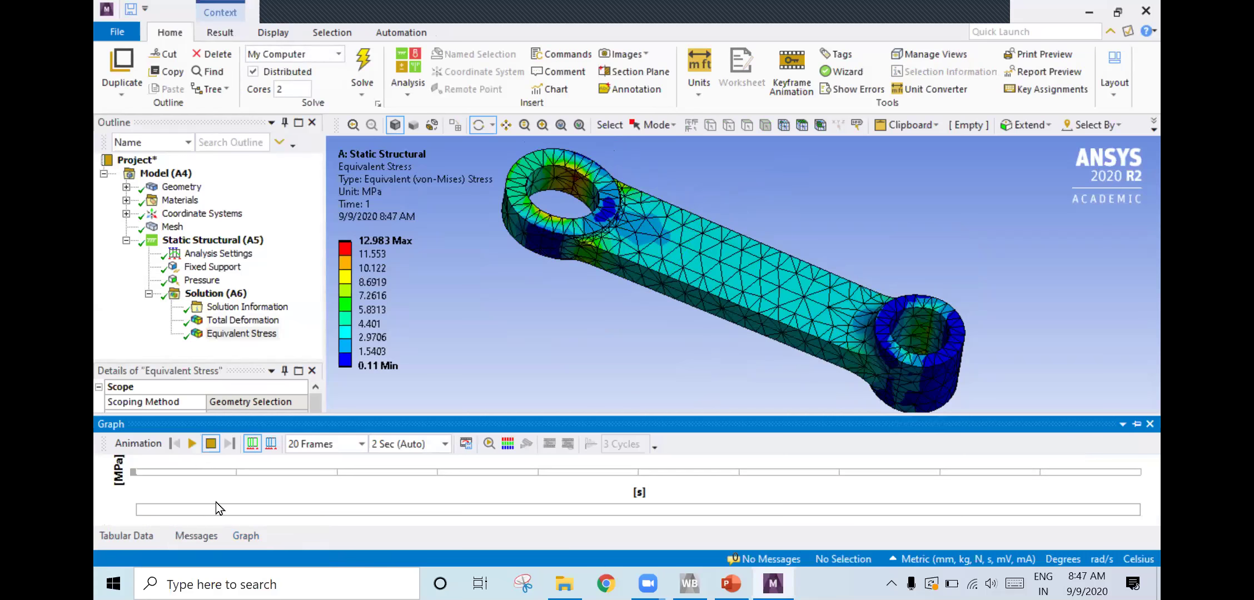
pyautogui.click(193, 444)
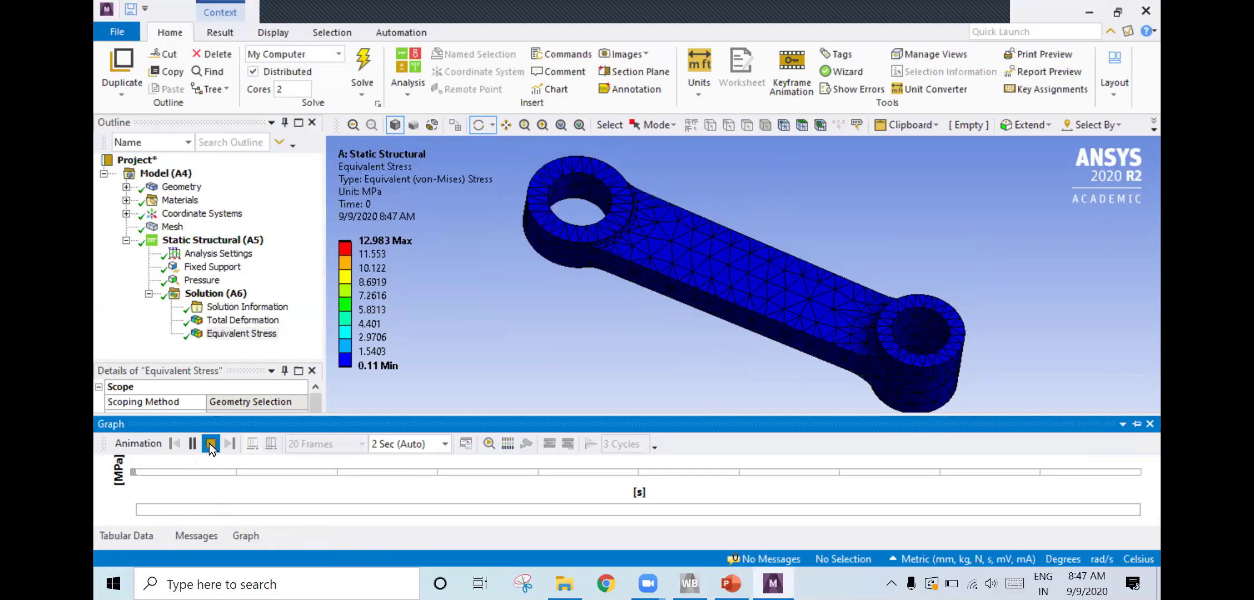
pyautogui.click(210, 444)
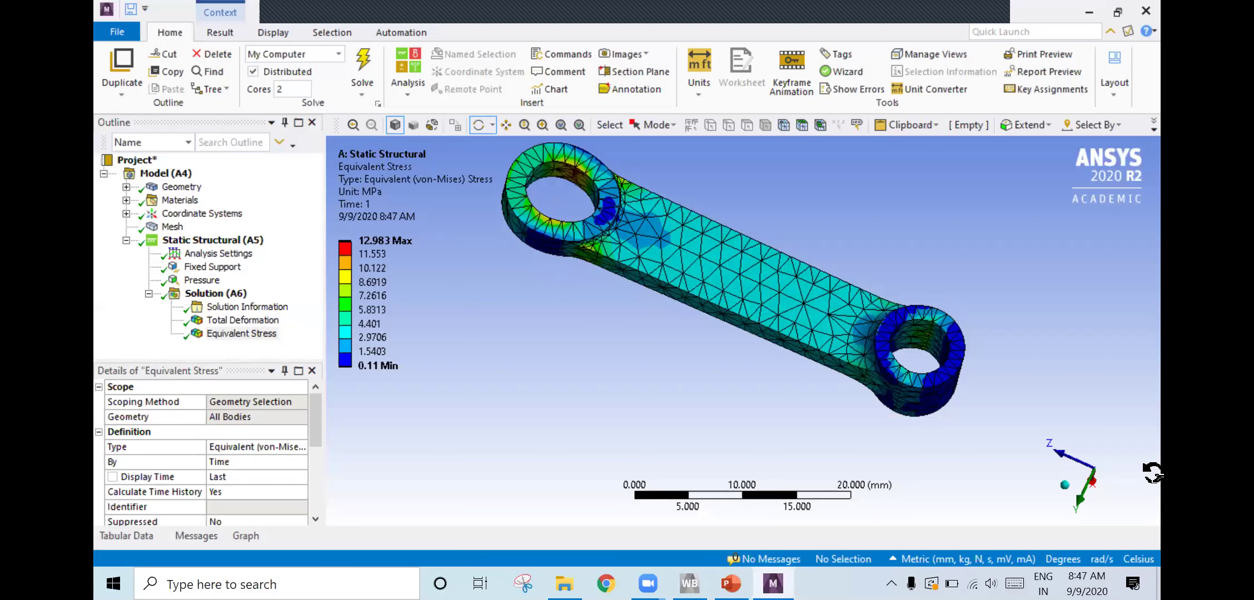
pyautogui.moveTo(371, 241)
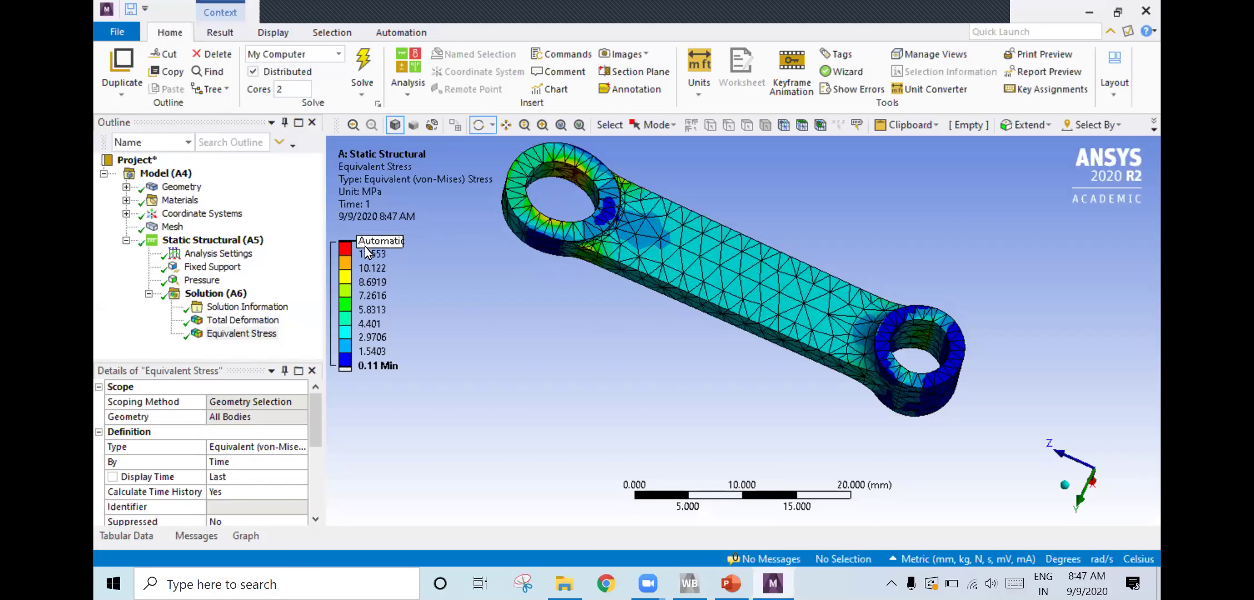
pyautogui.moveTo(640, 237)
pyautogui.mouseDown()
pyautogui.moveTo(631, 440)
pyautogui.moveTo(591, 258)
pyautogui.moveTo(204, 518)
pyautogui.mouseUp()
pyautogui.click(124, 537)
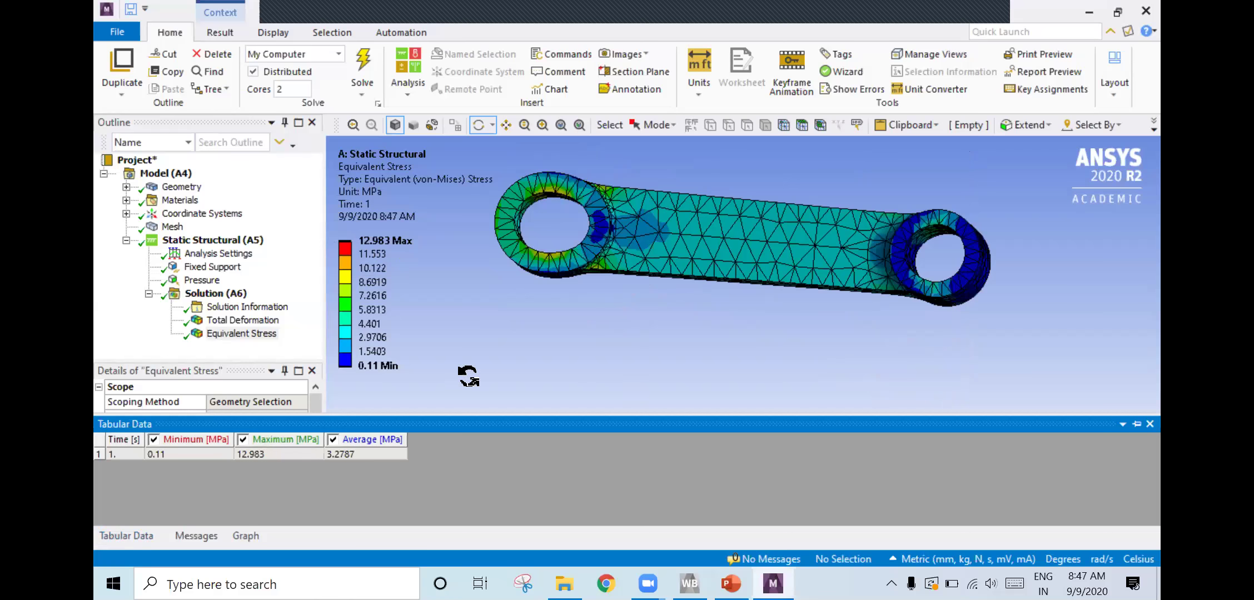
pyautogui.moveTo(636, 383)
pyautogui.mouseDown()
pyautogui.moveTo(816, 314)
pyautogui.moveTo(849, 362)
pyautogui.mouseUp()
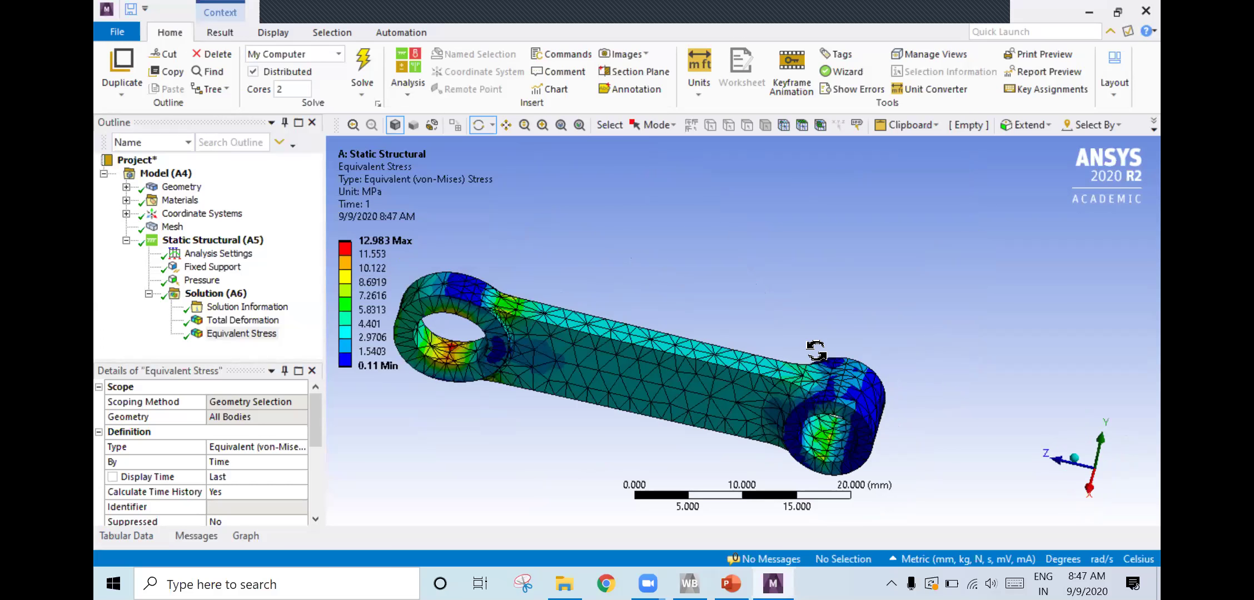
pyautogui.keyDown('ctrl'); pyautogui.moveTo(849, 361); pyautogui.dragTo(937, 268, button='middle'); pyautogui.keyUp('ctrl')
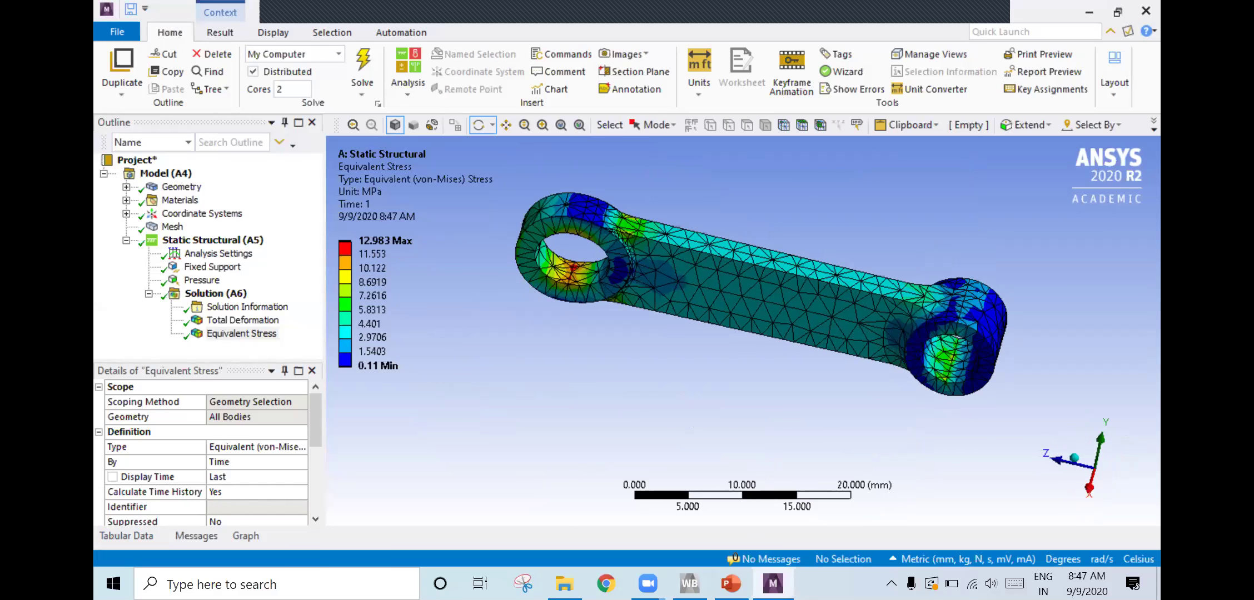
# Drop a Modal system onto the Static Structural Solution cell (A6) in the schematic
pyautogui.click(1091, 12)
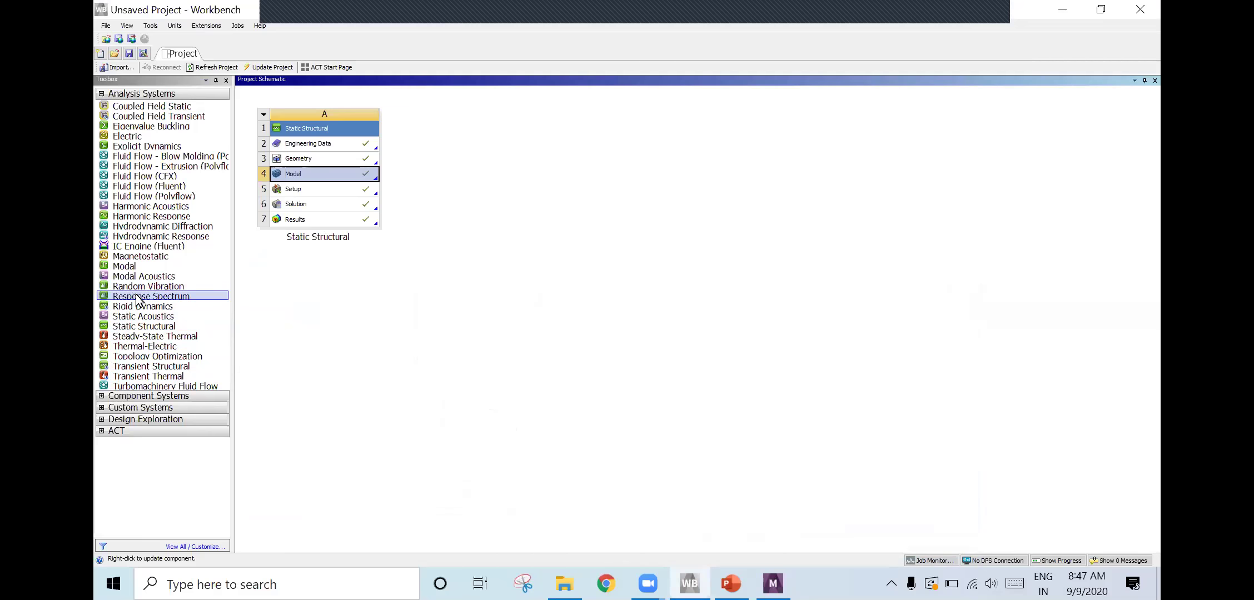
pyautogui.click(127, 268)
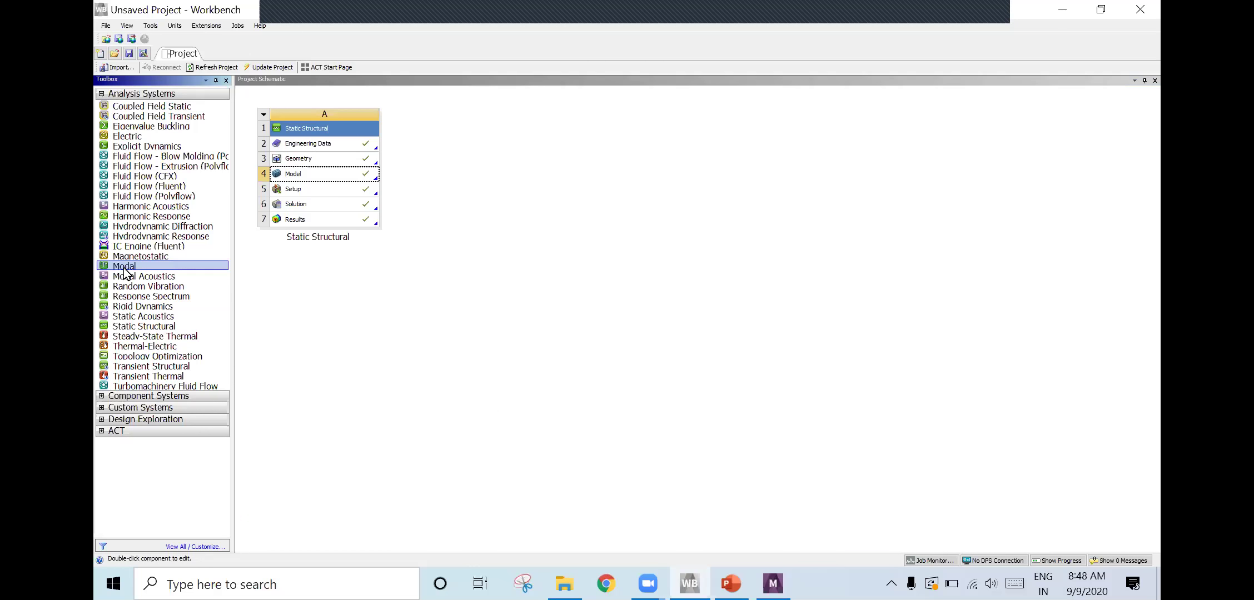
pyautogui.moveTo(126, 272); pyautogui.dragTo(305, 204)
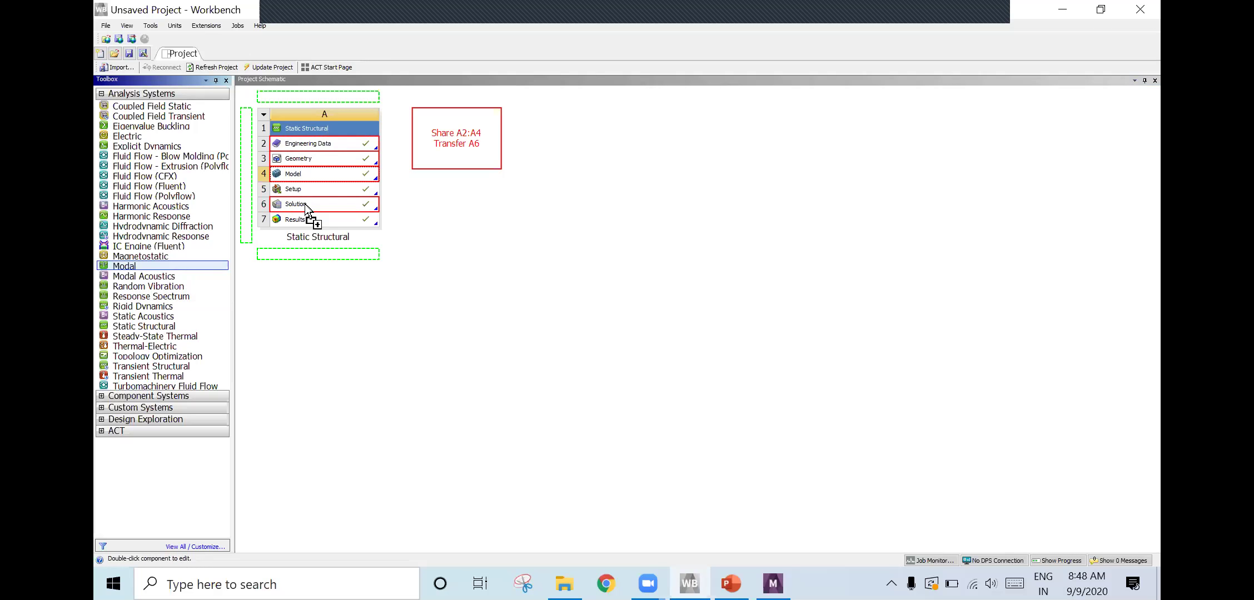
pyautogui.moveTo(305, 205); pyautogui.dragTo(303, 204)
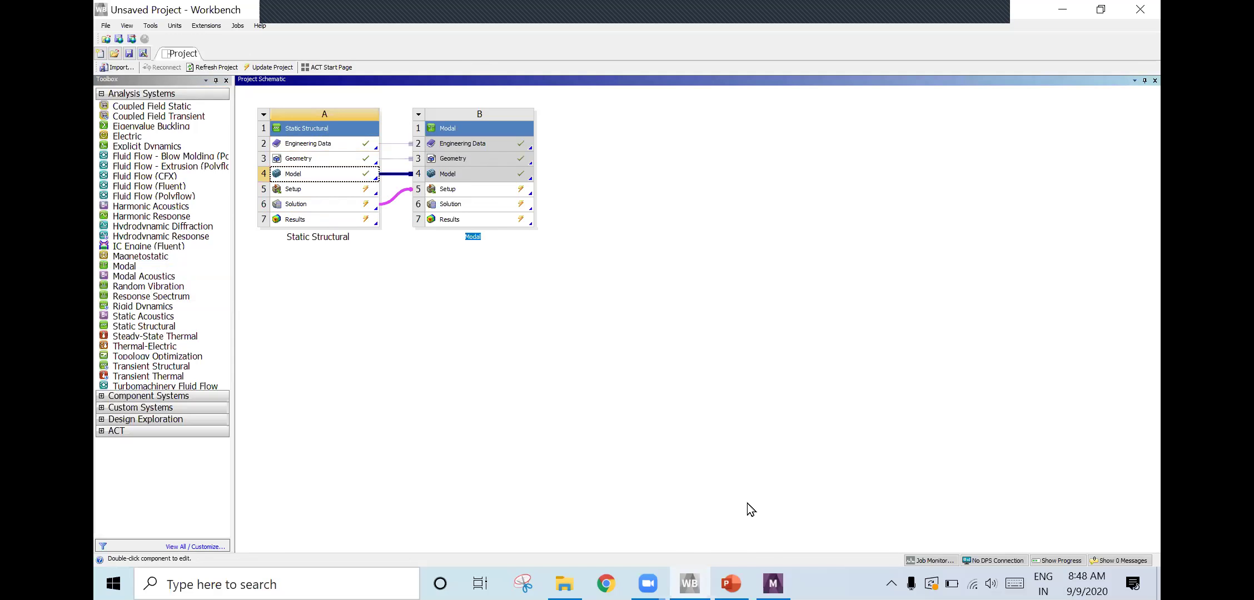
# Select the Modal (B5) branch with its Static Structural pre-stress in Mechanical's outline
pyautogui.moveTo(772, 583)
pyautogui.click(770, 500)
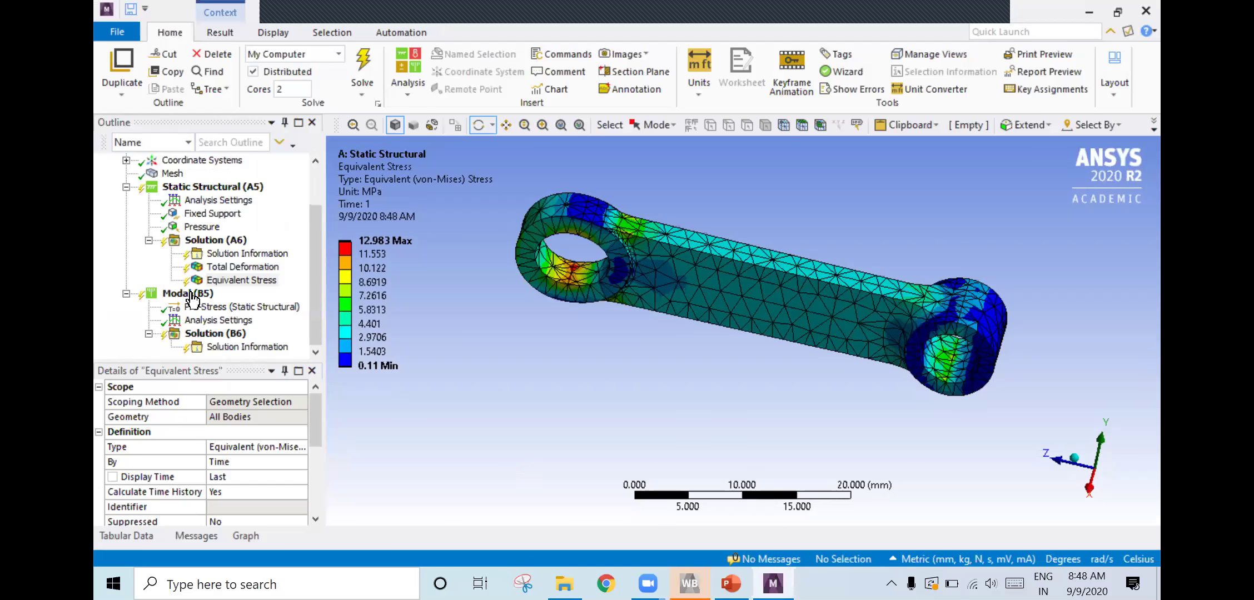
pyautogui.click(316, 275)
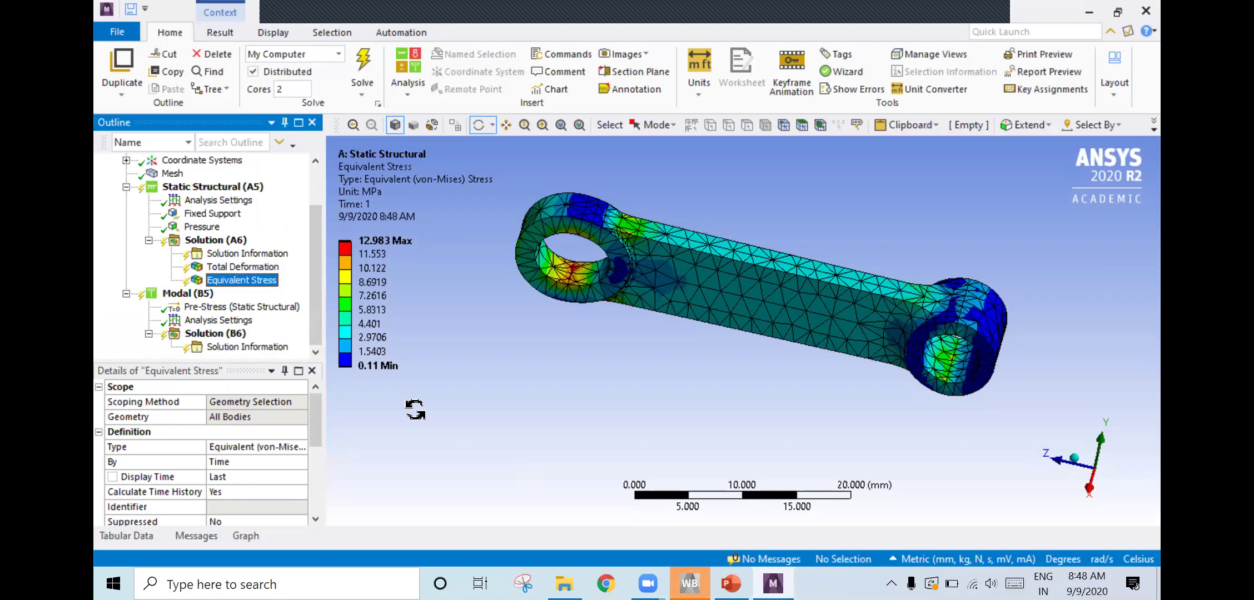
pyautogui.click(185, 295)
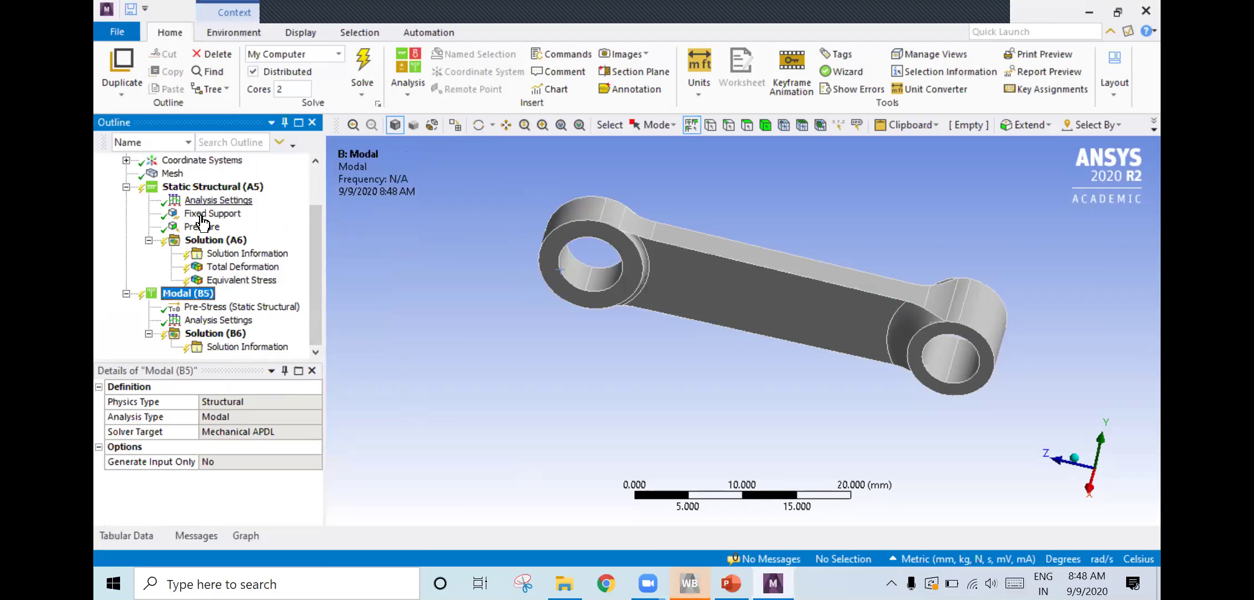
pyautogui.rightClick(201, 295)
pyautogui.moveTo(240, 306)
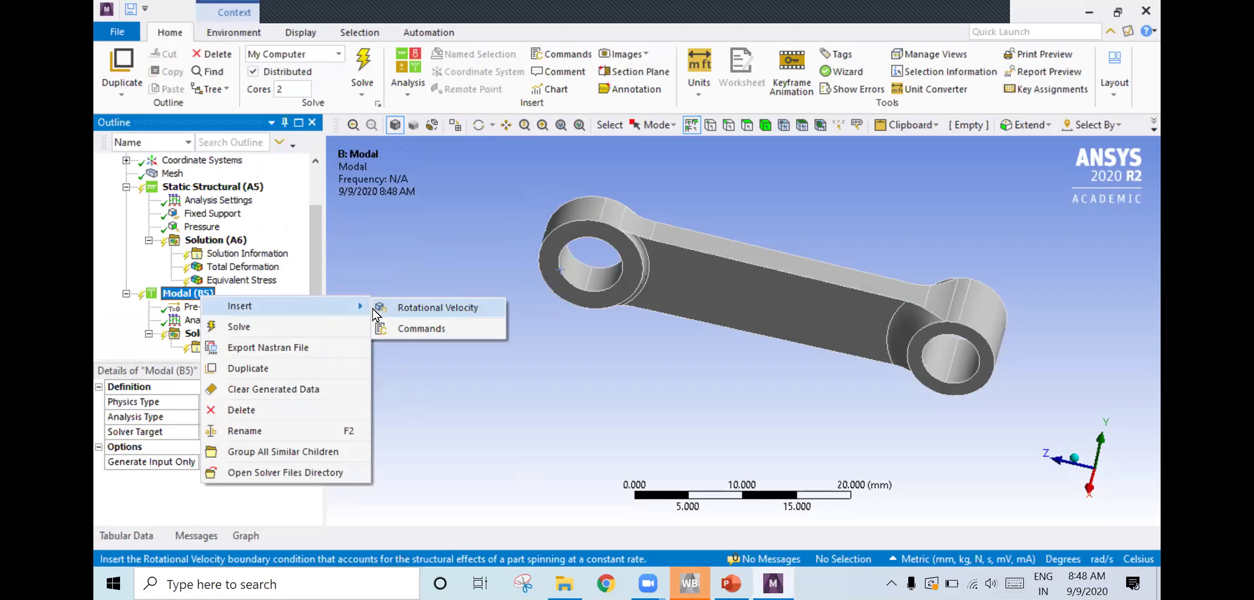
pyautogui.click(394, 247)
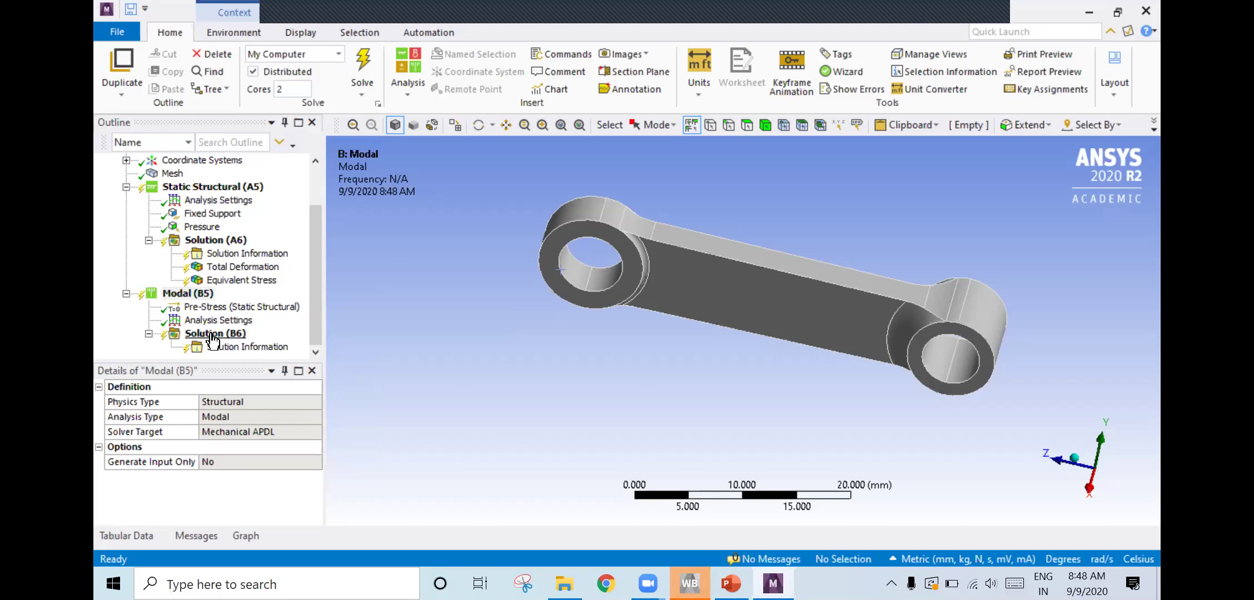
pyautogui.click(315, 292)
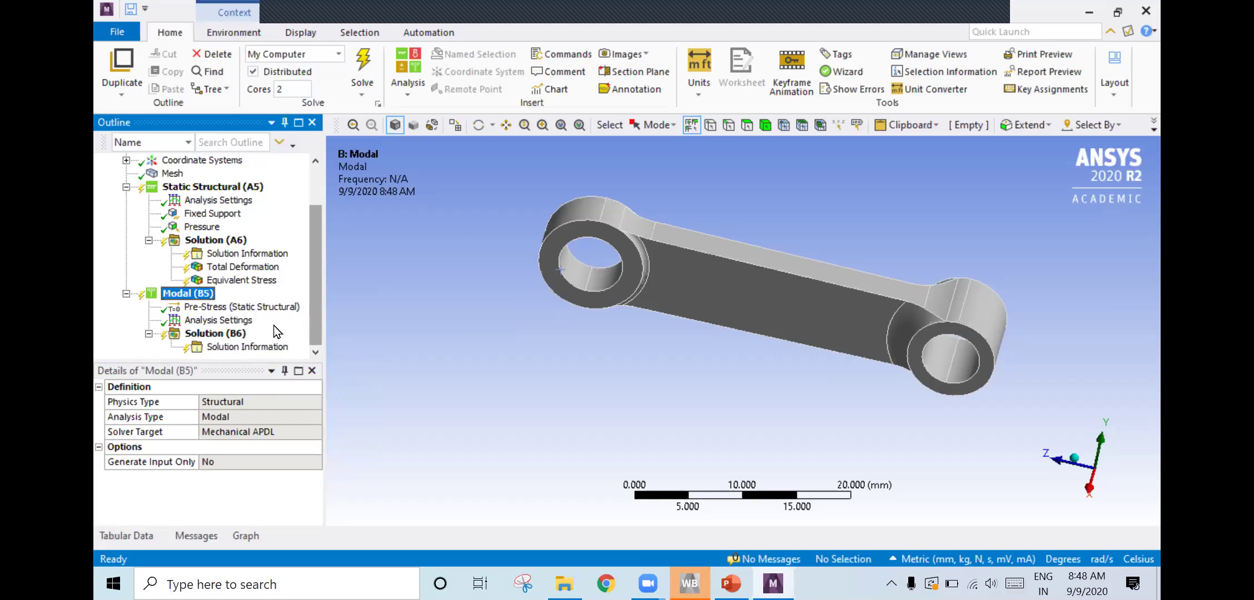
# Set Max Modes to Find to 10 and solve Solution (B6)
pyautogui.click(215, 321)
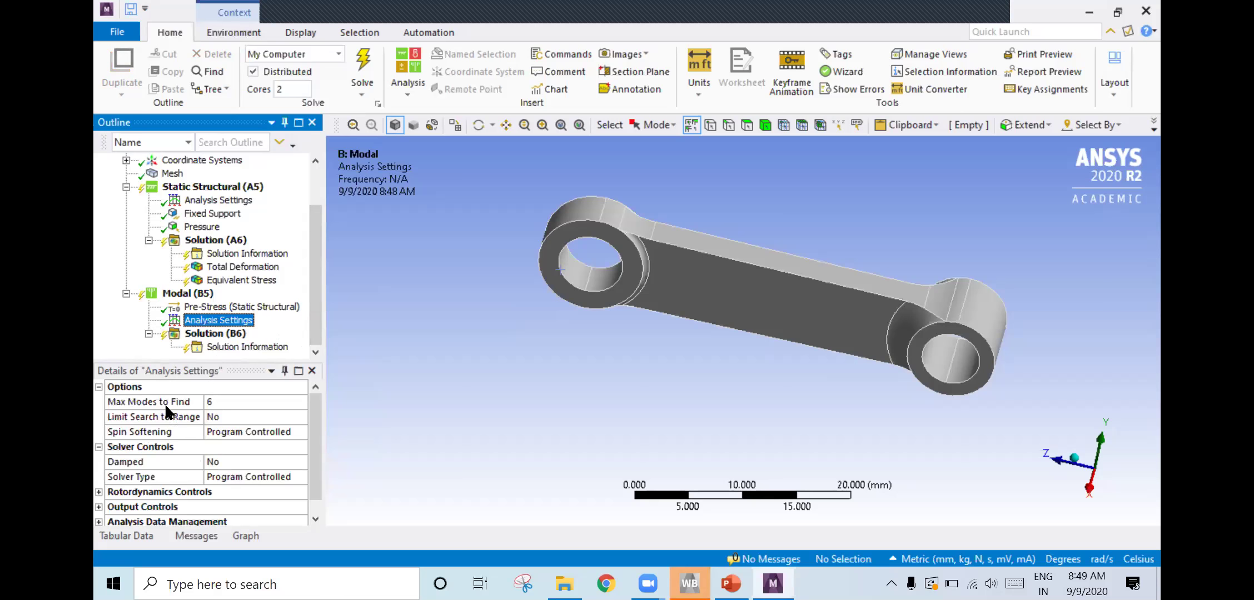
pyautogui.click(222, 402)
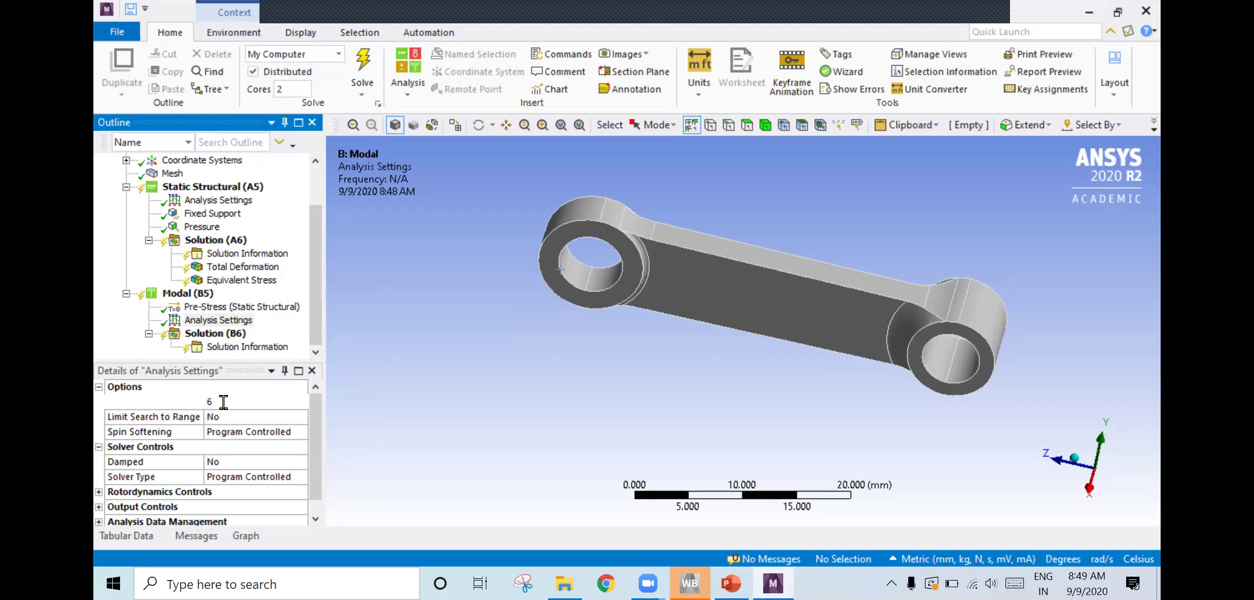
pyautogui.write('10')
pyautogui.press('Return')
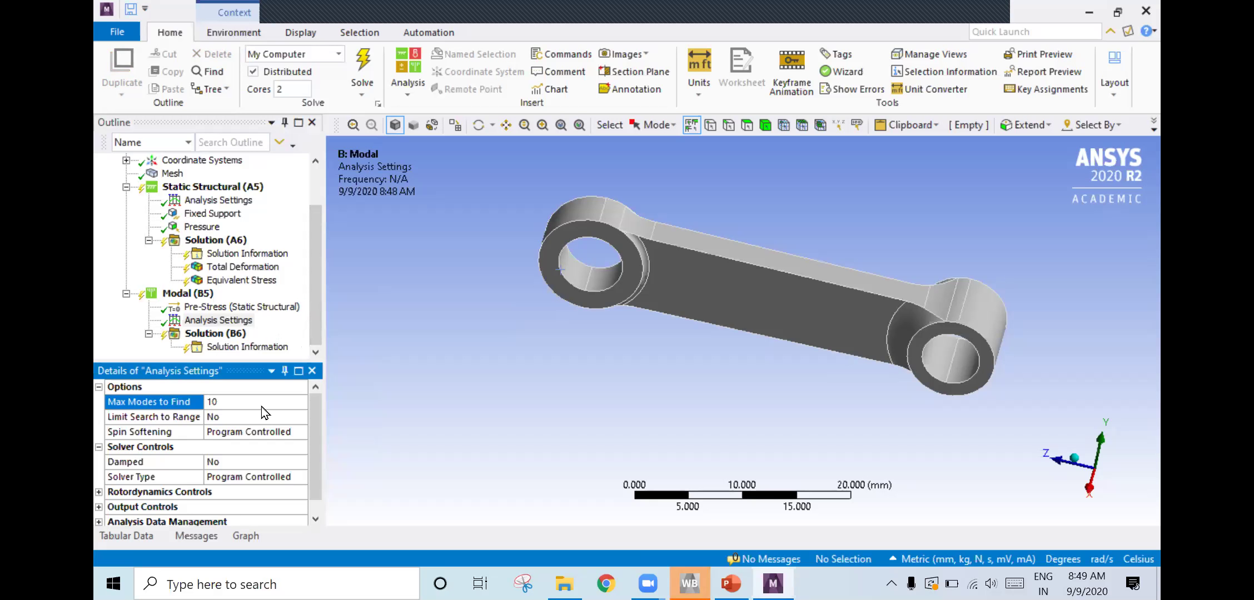
pyautogui.rightClick(198, 338)
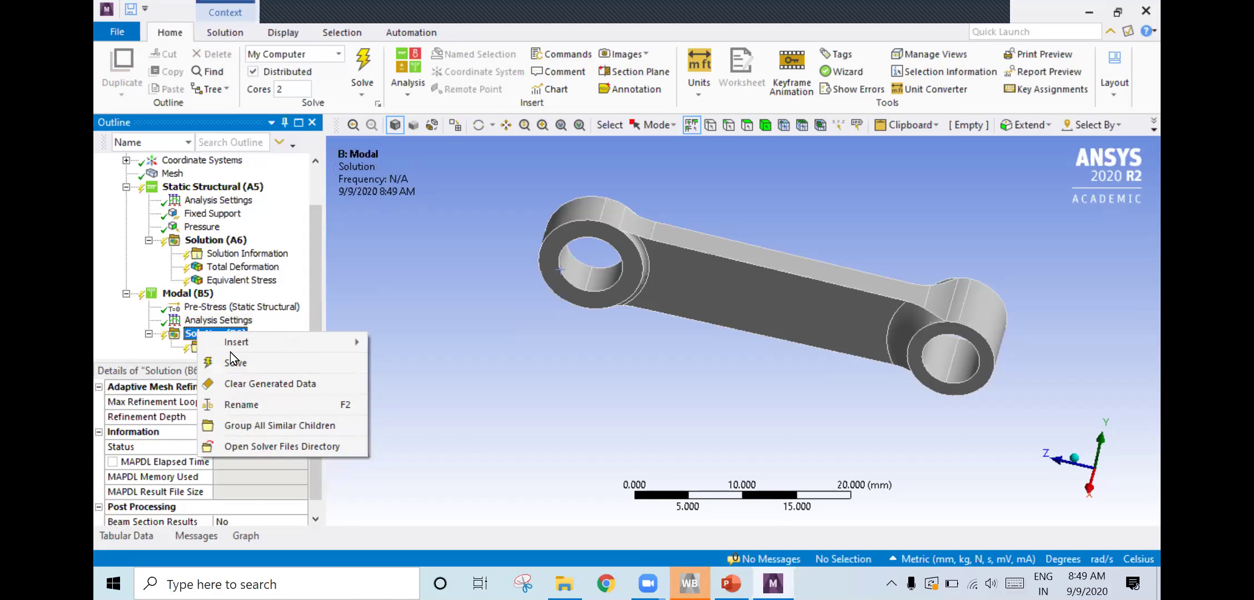
pyautogui.click(332, 380)
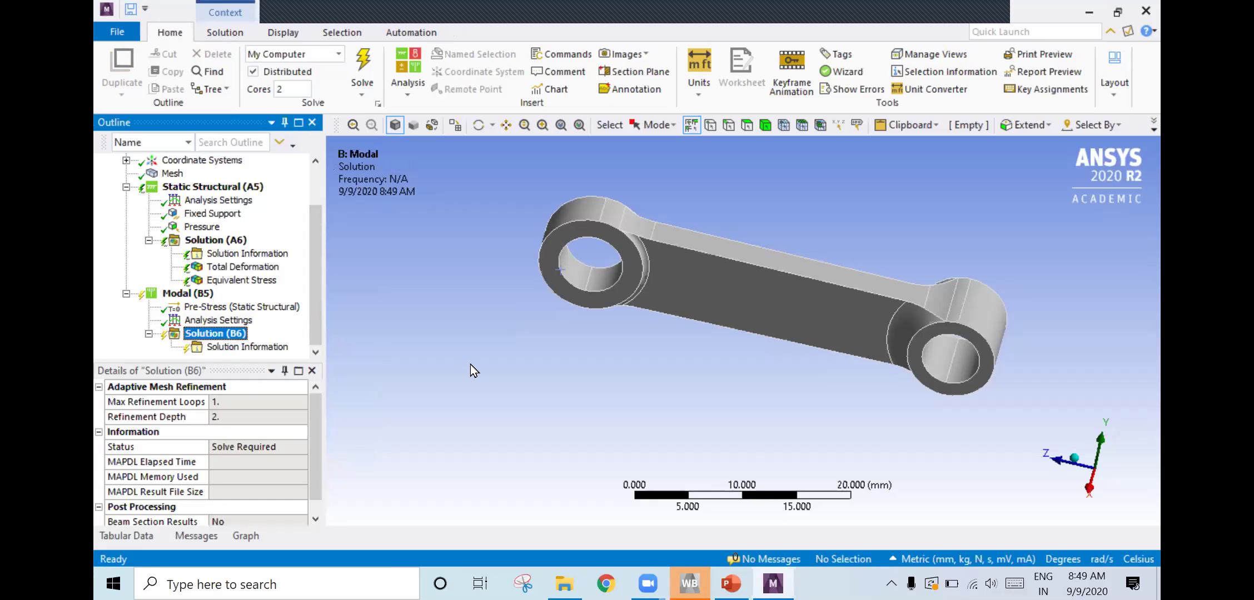
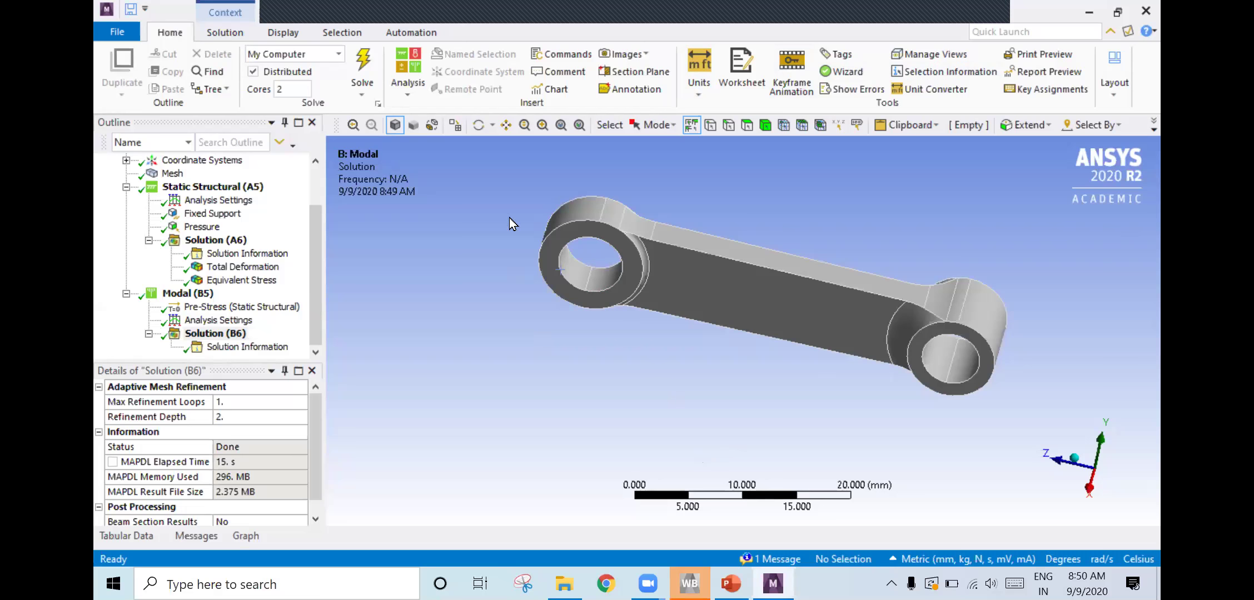
# Inspect the Pressure load and its tabular values over time
pyautogui.moveTo(211, 333); pyautogui.dragTo(199, 236)
pyautogui.click(199, 236)
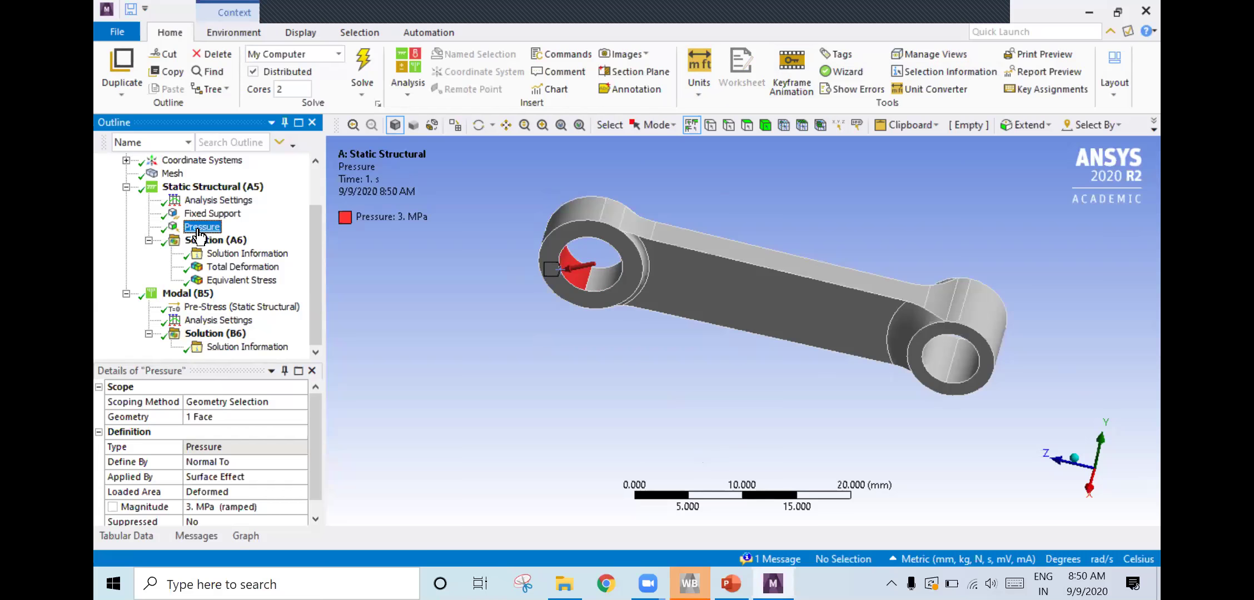
pyautogui.rightClick(199, 233)
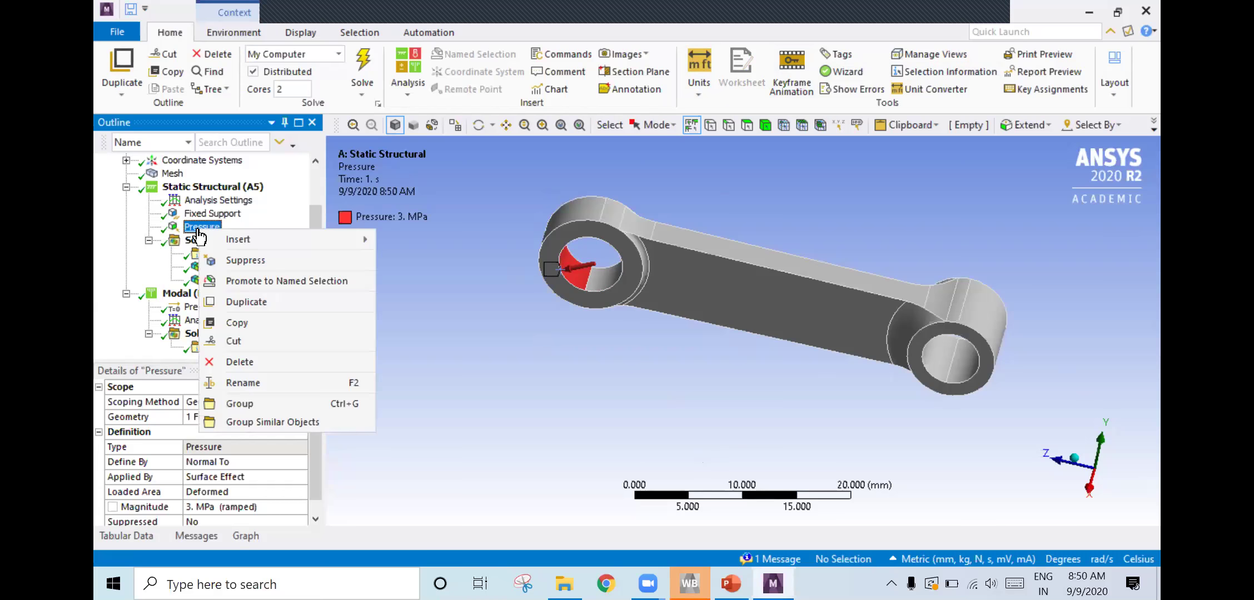
pyautogui.click(493, 316)
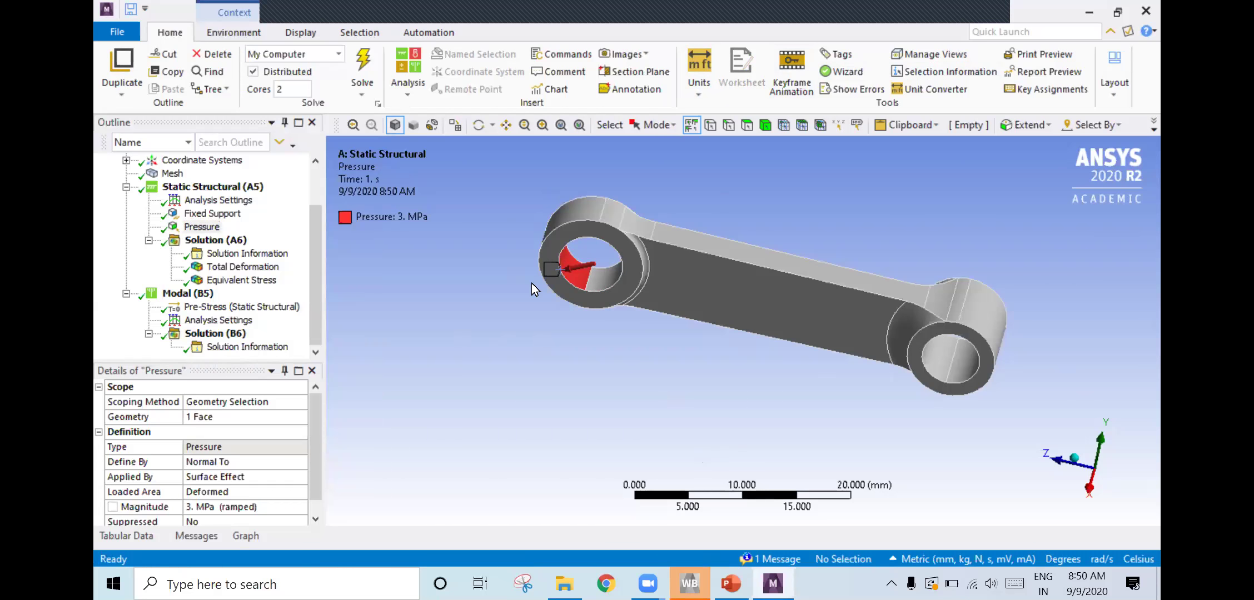
pyautogui.click(194, 228)
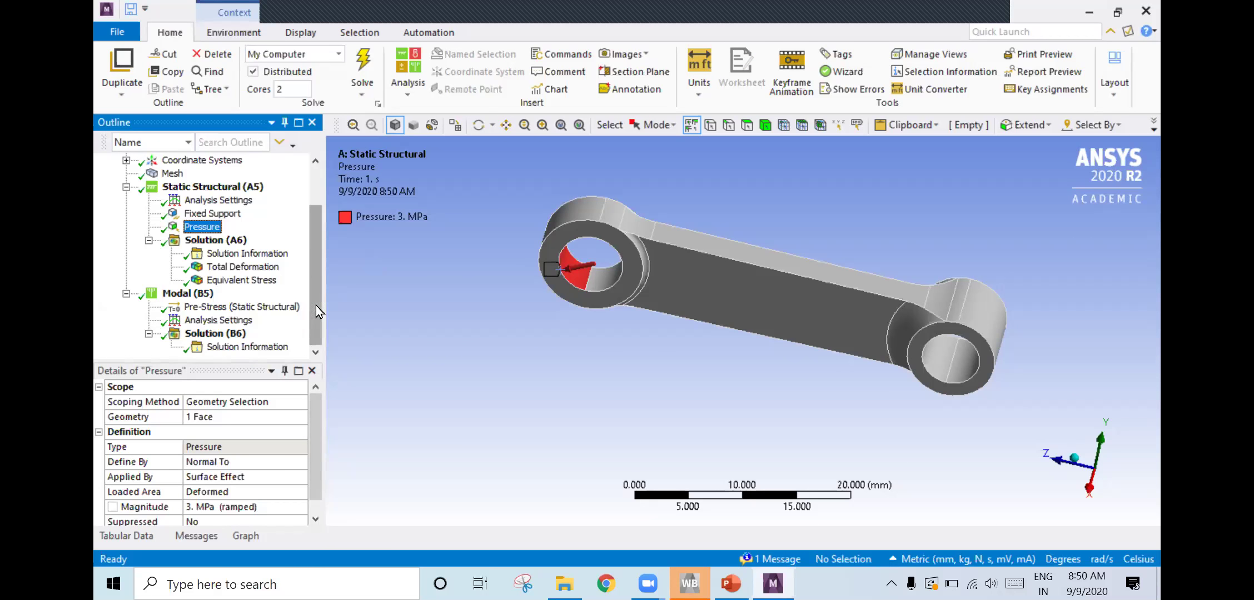
pyautogui.click(124, 537)
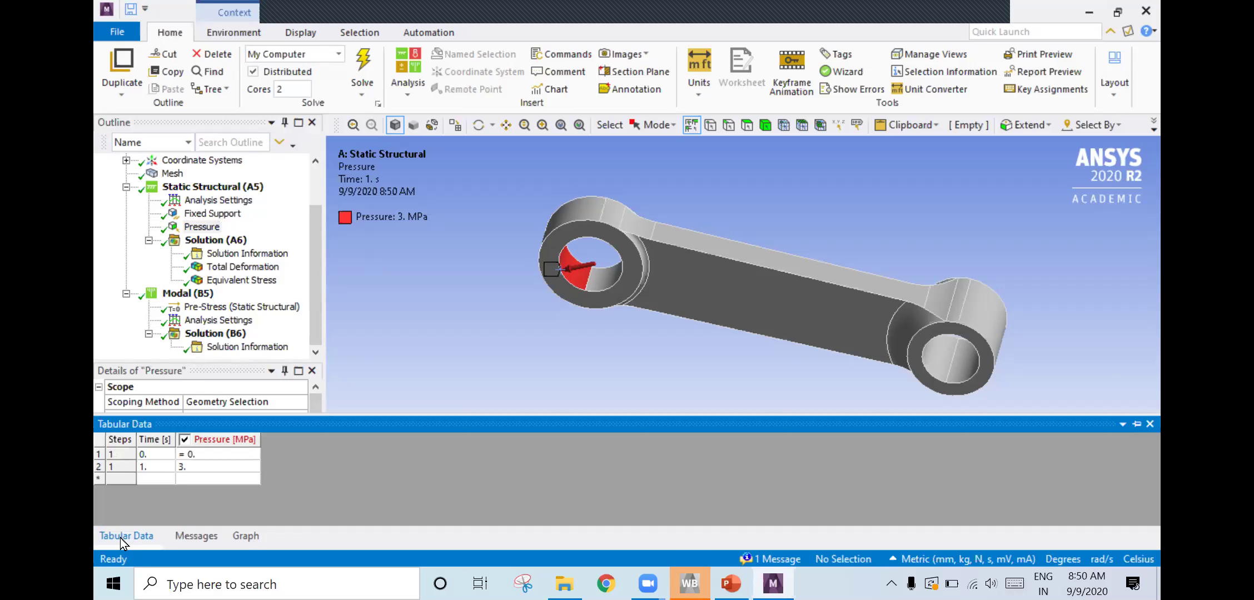
# Review the modal frequency table from the previous solution
pyautogui.click(221, 336)
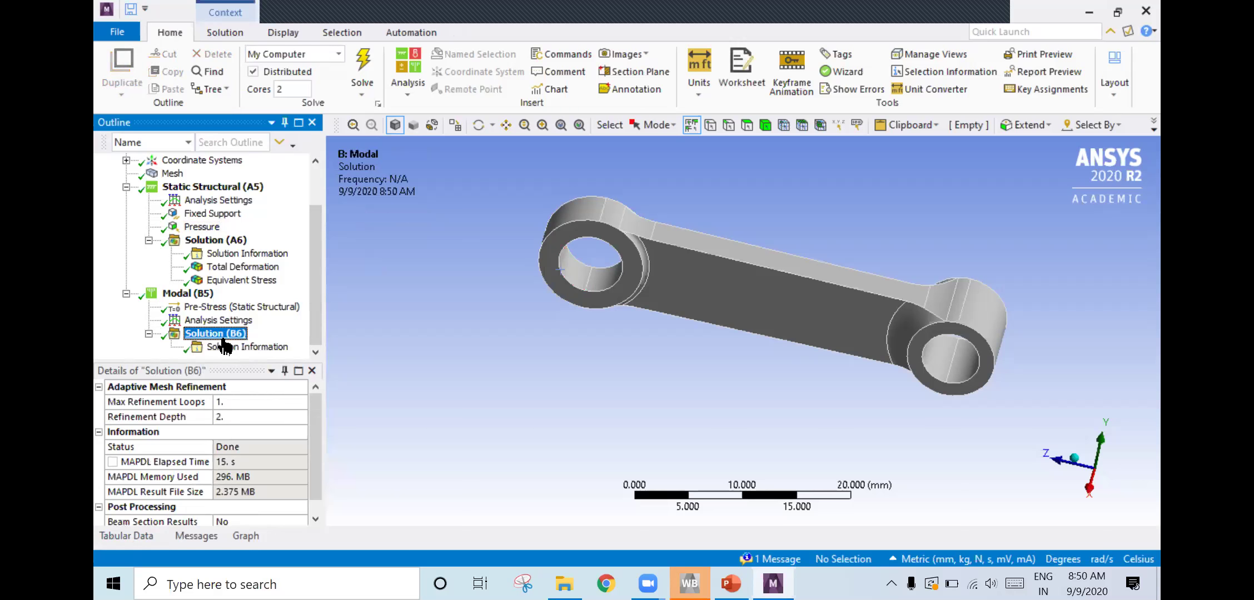
pyautogui.click(151, 538)
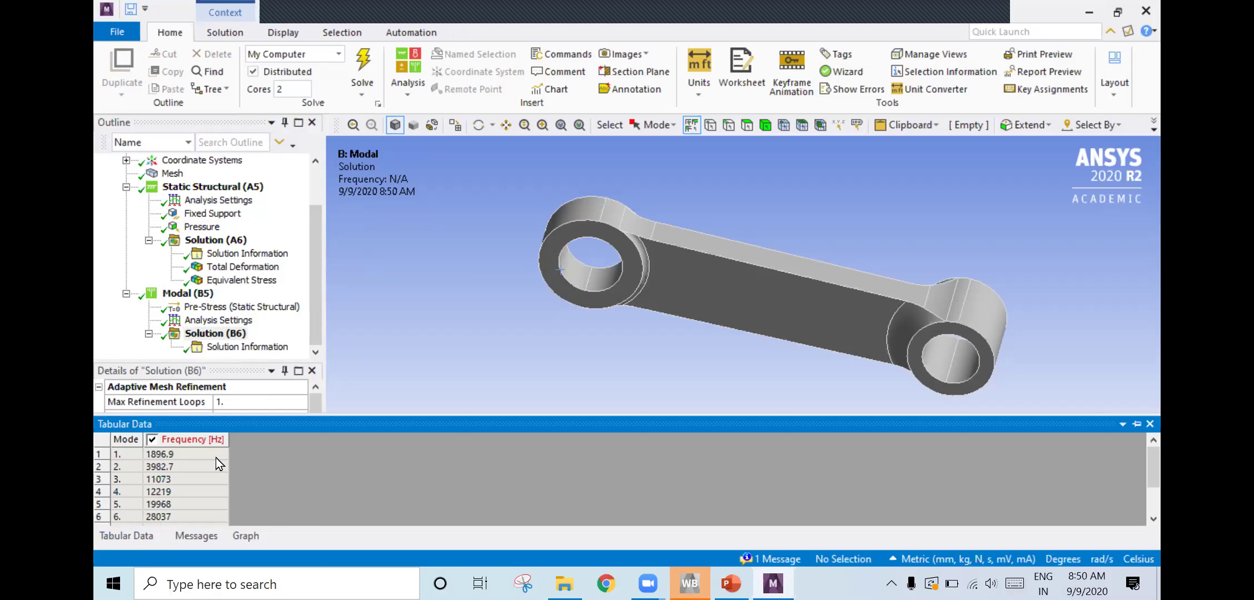
pyautogui.moveTo(201, 452)
pyautogui.mouseDown()
pyautogui.moveTo(194, 540)
pyautogui.moveTo(419, 369)
pyautogui.mouseUp()
pyautogui.click(454, 344)
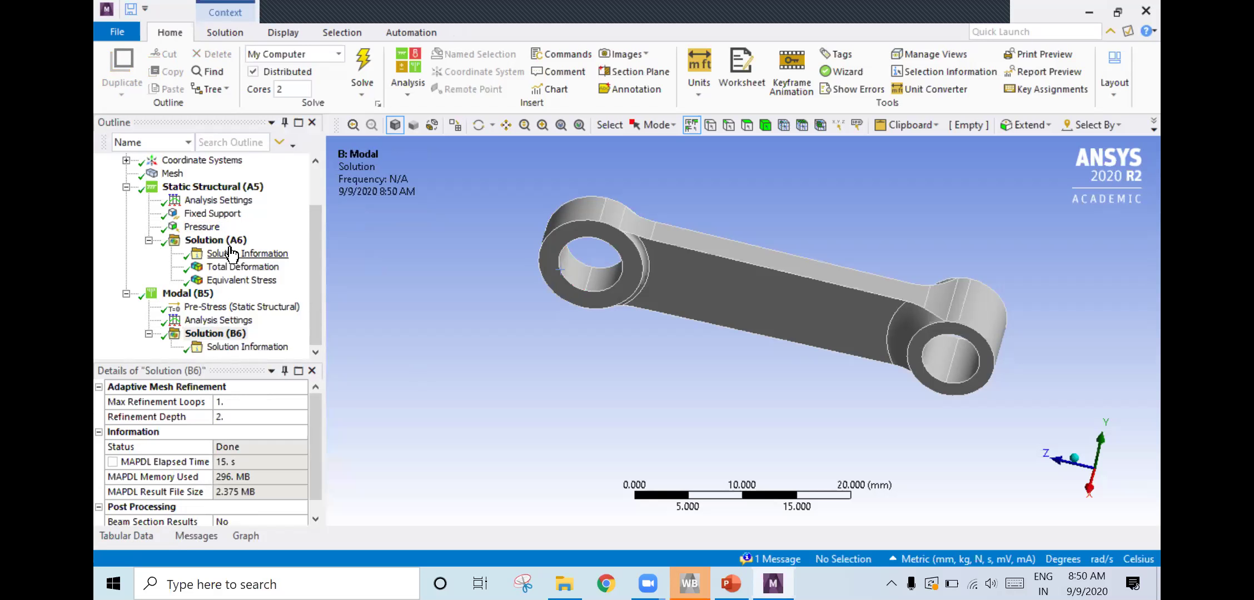
# Delete the 3 MPa Pressure load from the static structural analysis
pyautogui.click(203, 229)
pyautogui.rightClick(203, 234)
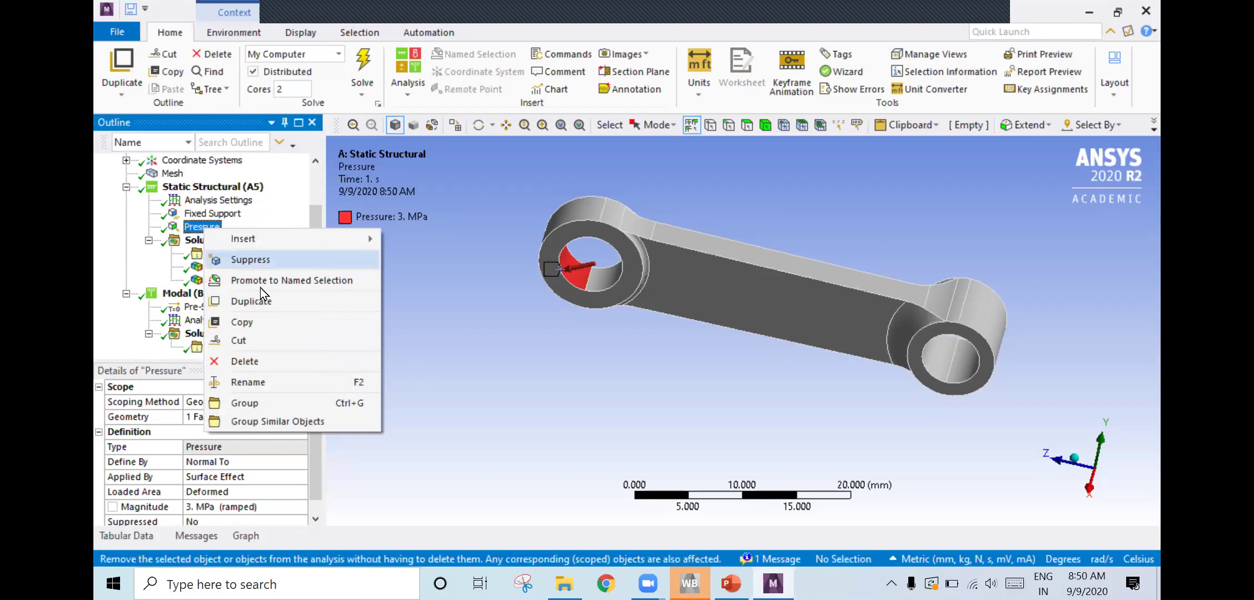
pyautogui.click(261, 361)
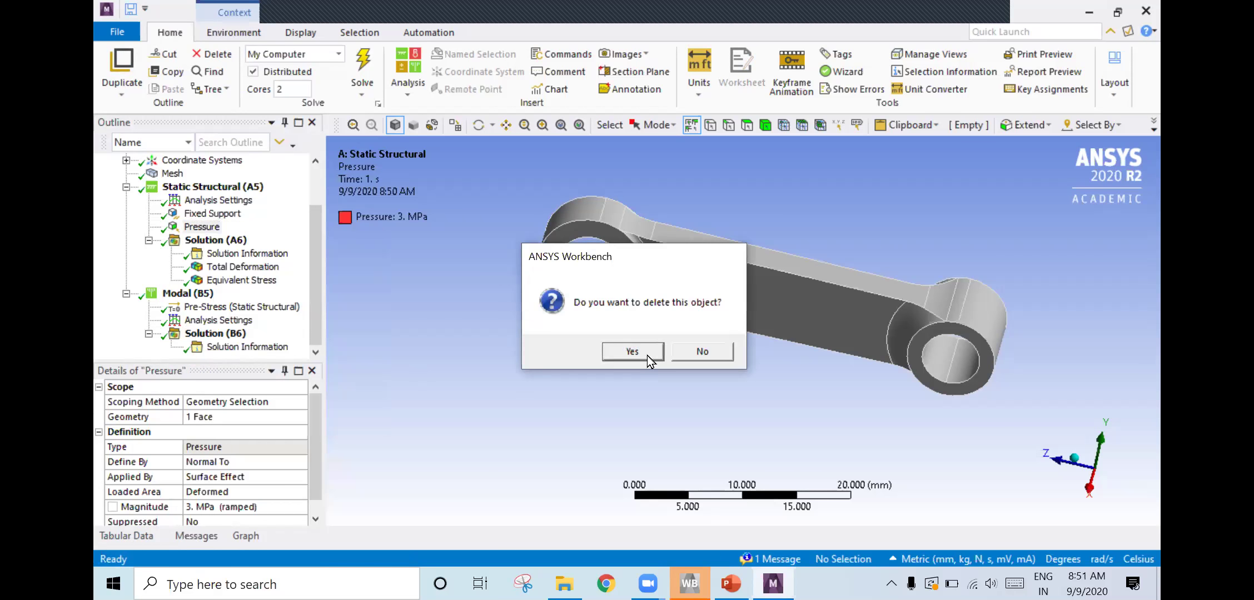
pyautogui.click(646, 357)
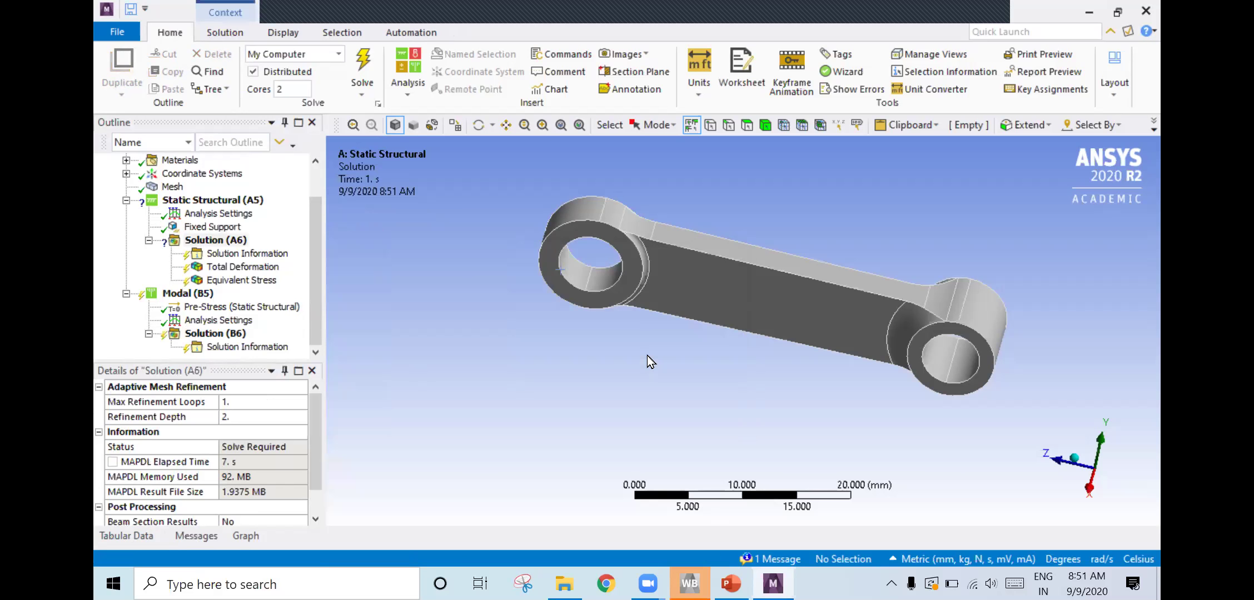
# Re-solve the modal Solution (B6)
pyautogui.rightClick(224, 334)
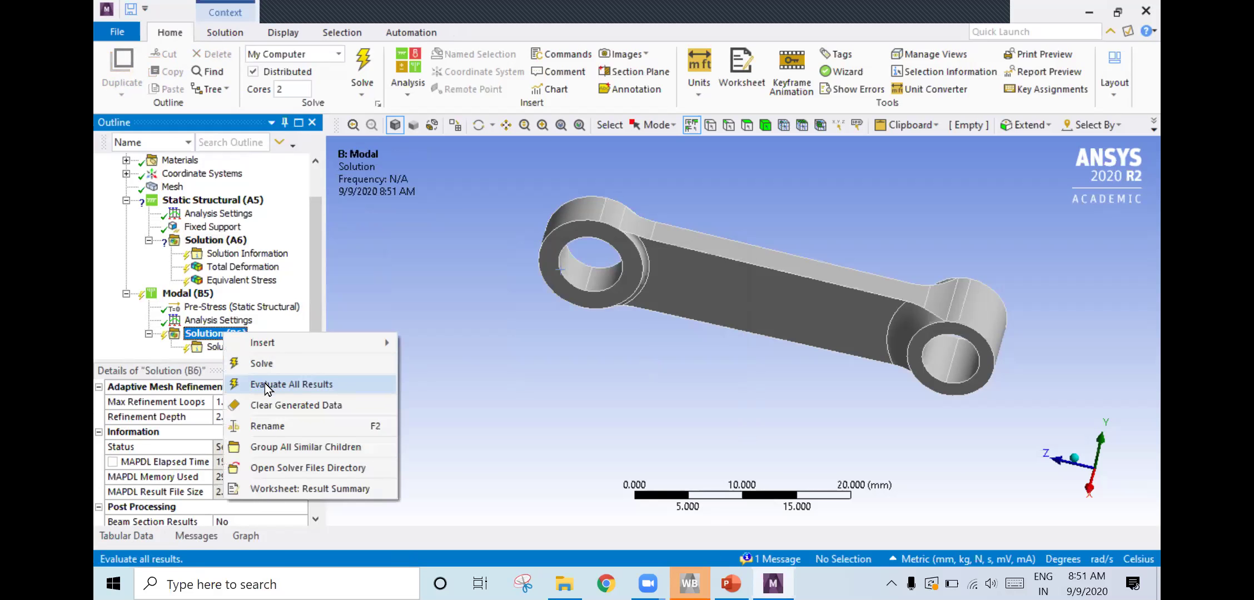
pyautogui.click(261, 364)
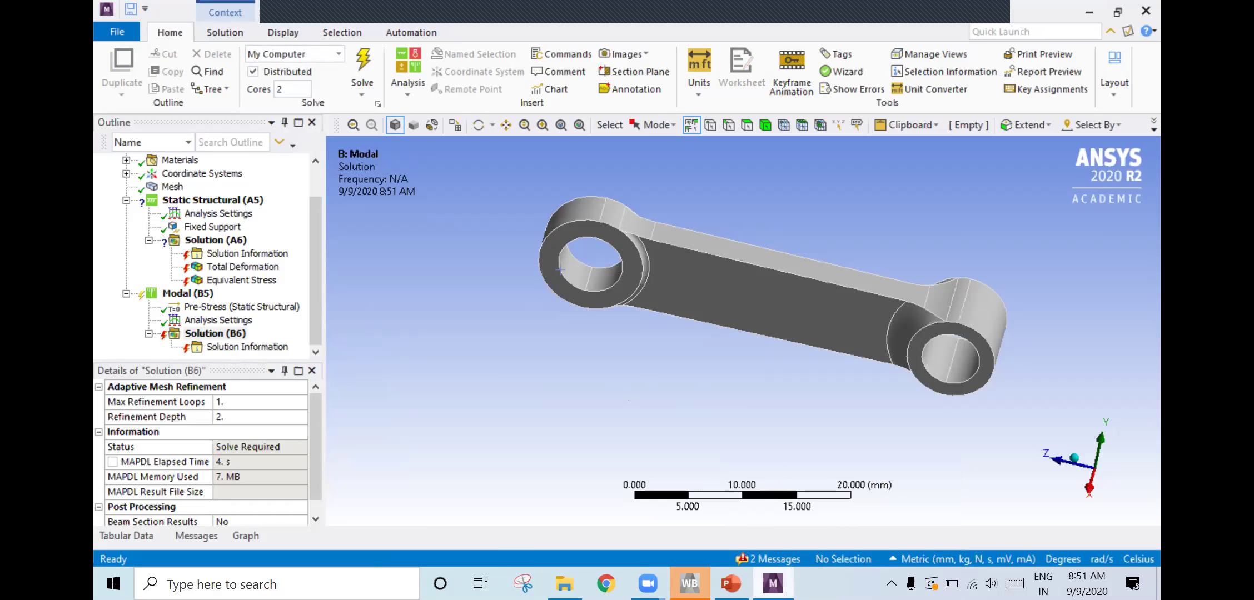
pyautogui.hotkey('alt', 'Tab')
pyautogui.hotkey('alt', 'Tab')
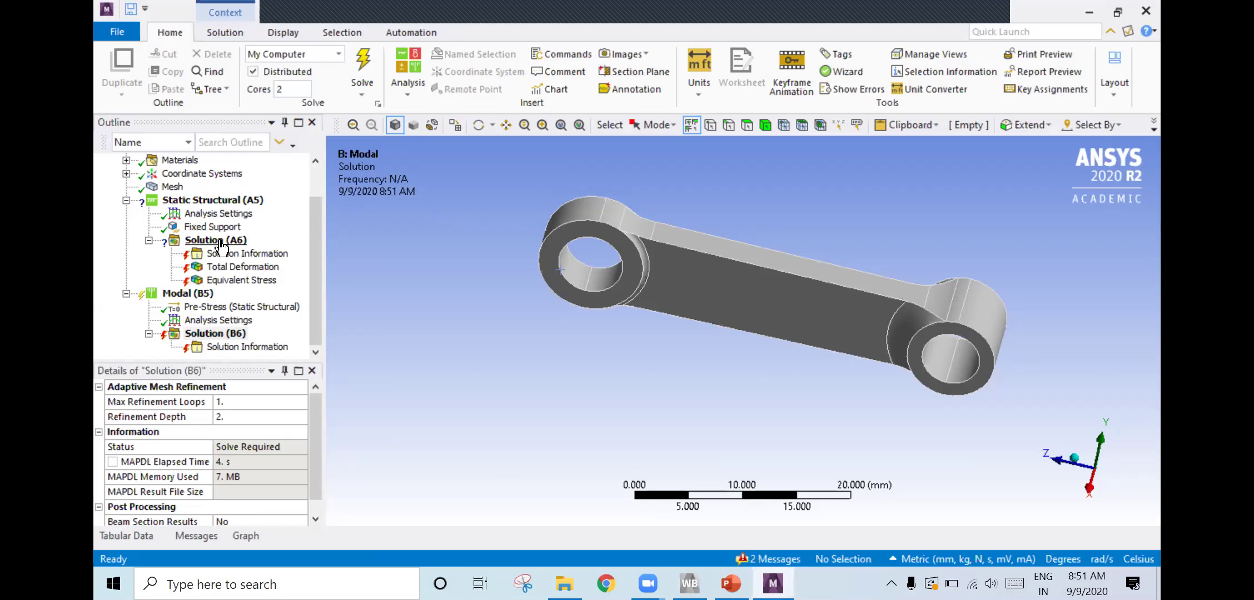
pyautogui.moveTo(689, 584)
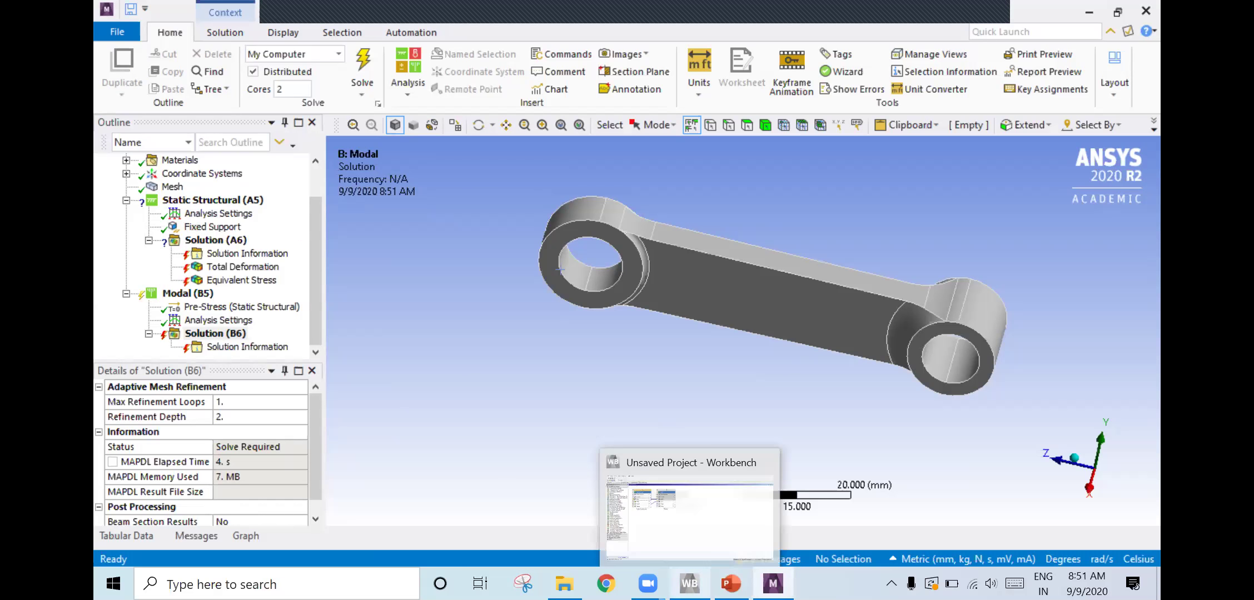
# Delete the link from the Static Structural solution (A6) to the Modal setup (B5)
pyautogui.click(689, 517)
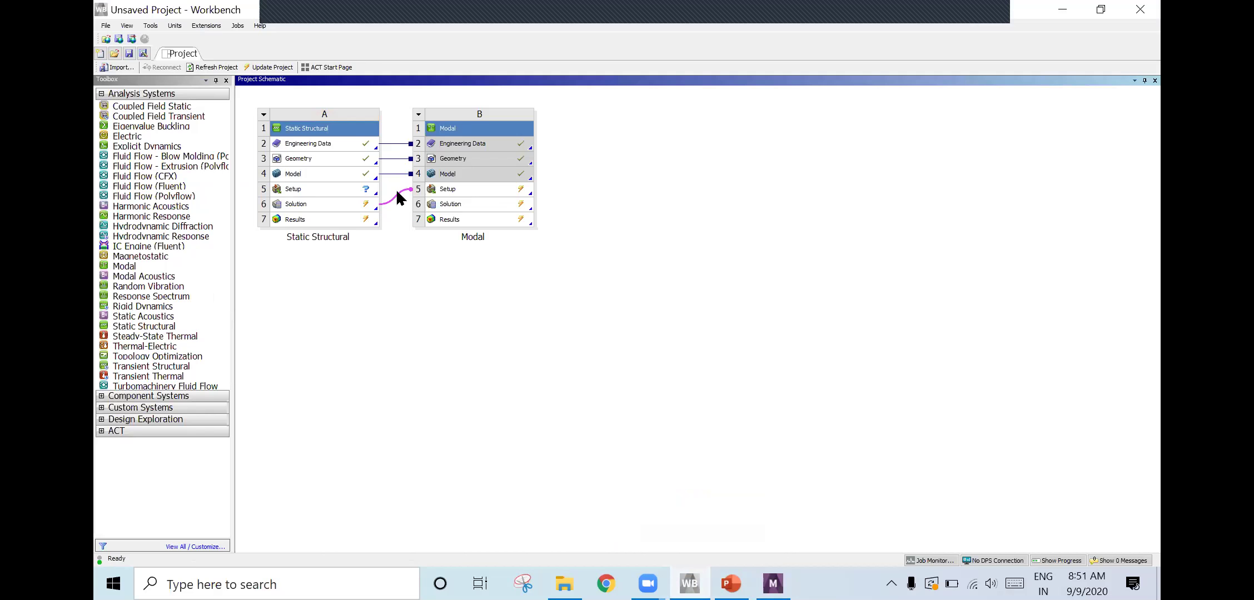
pyautogui.press('Delete')
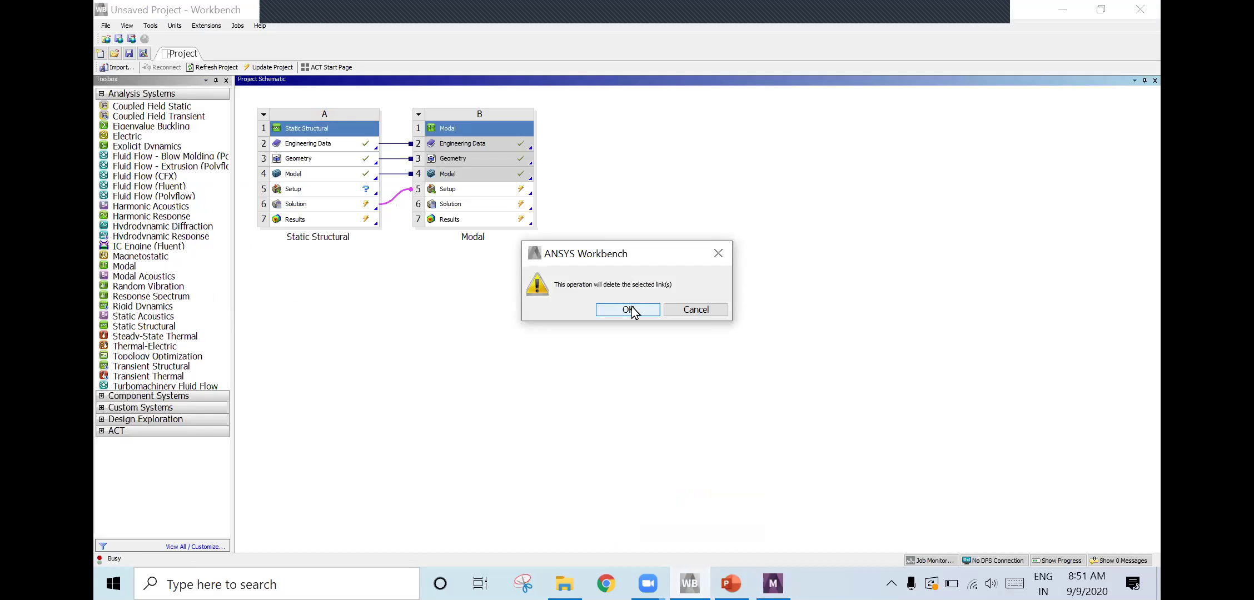
pyautogui.click(629, 310)
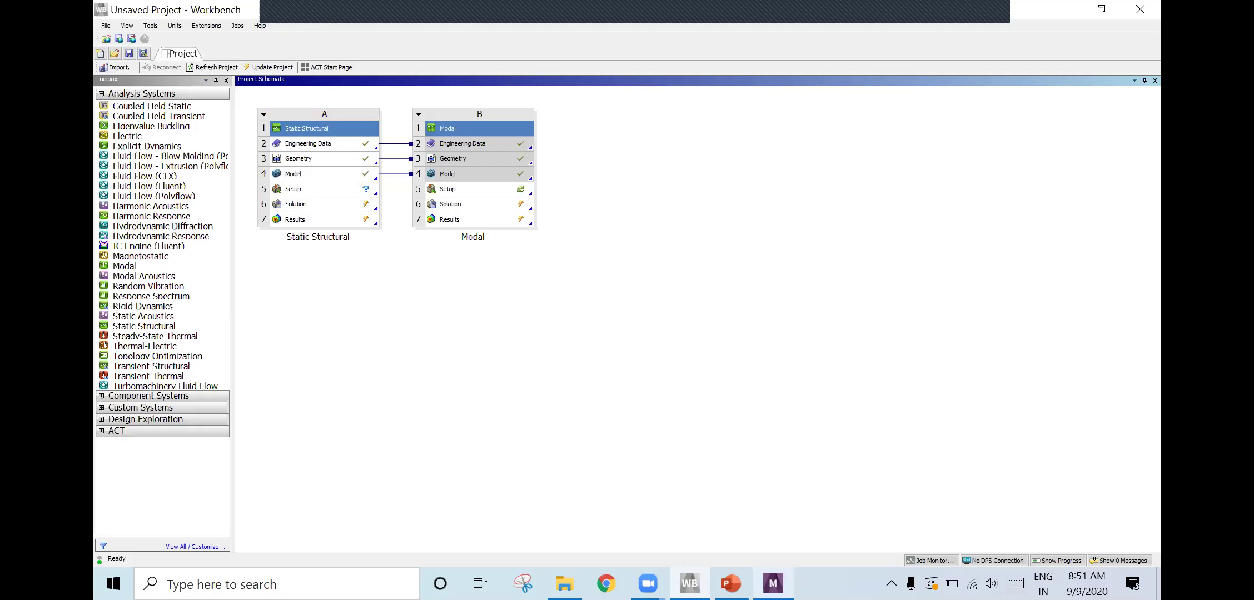
pyautogui.click(396, 174)
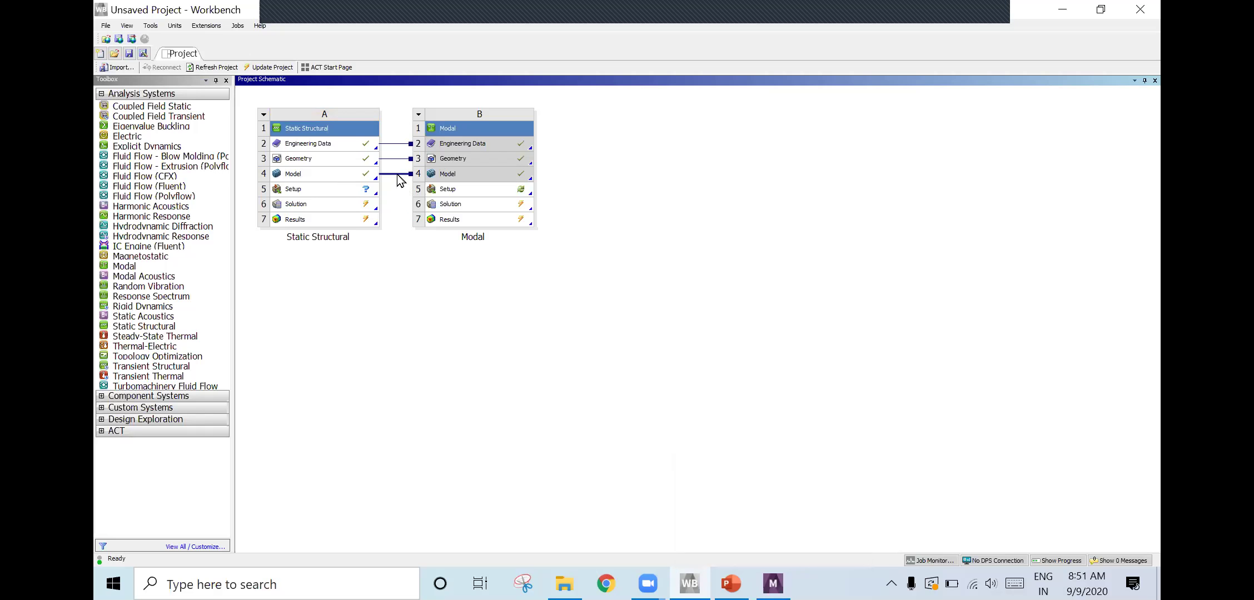
pyautogui.click(773, 584)
# Delete system B (Modal) from the project schematic and confirm
pyautogui.click(418, 116)
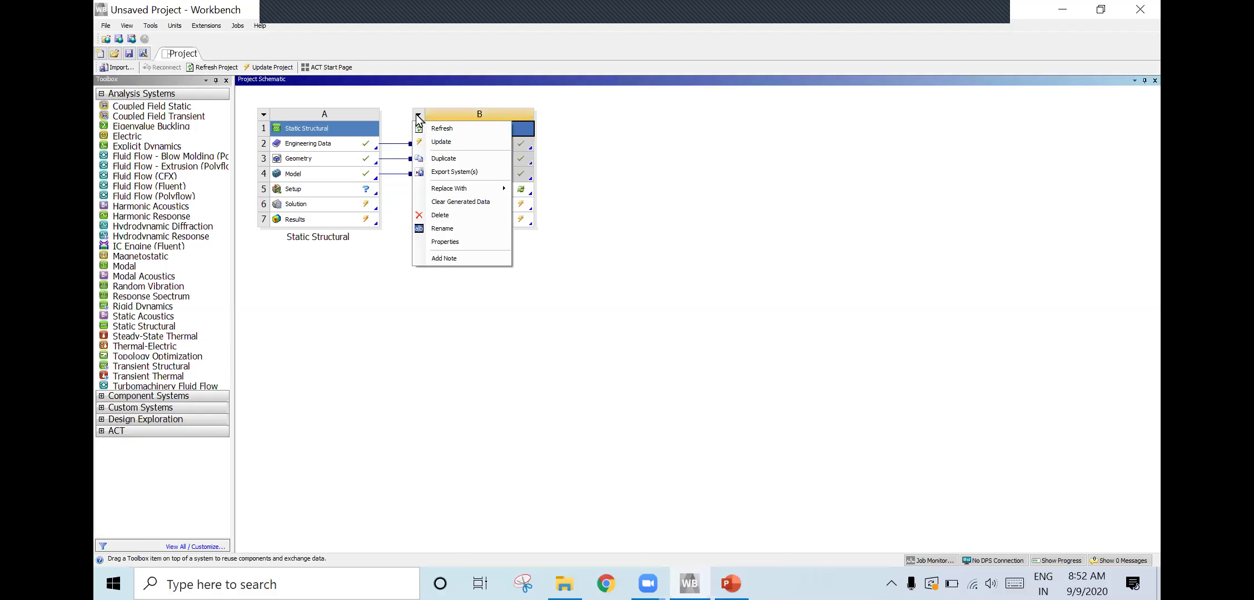
pyautogui.click(440, 215)
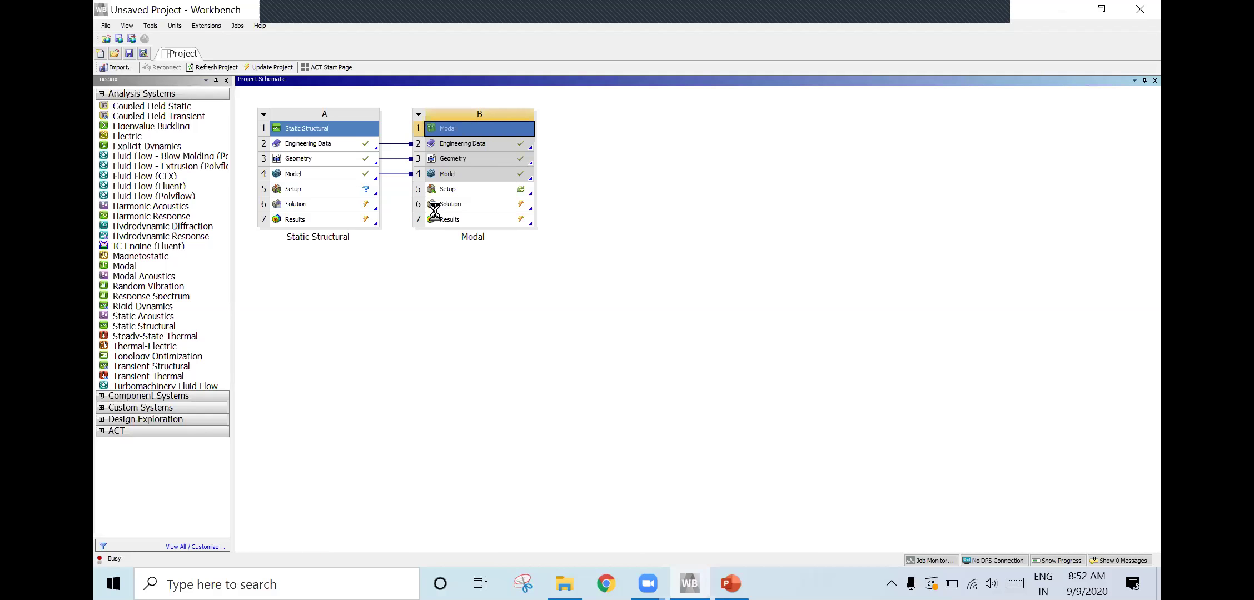
pyautogui.click(626, 315)
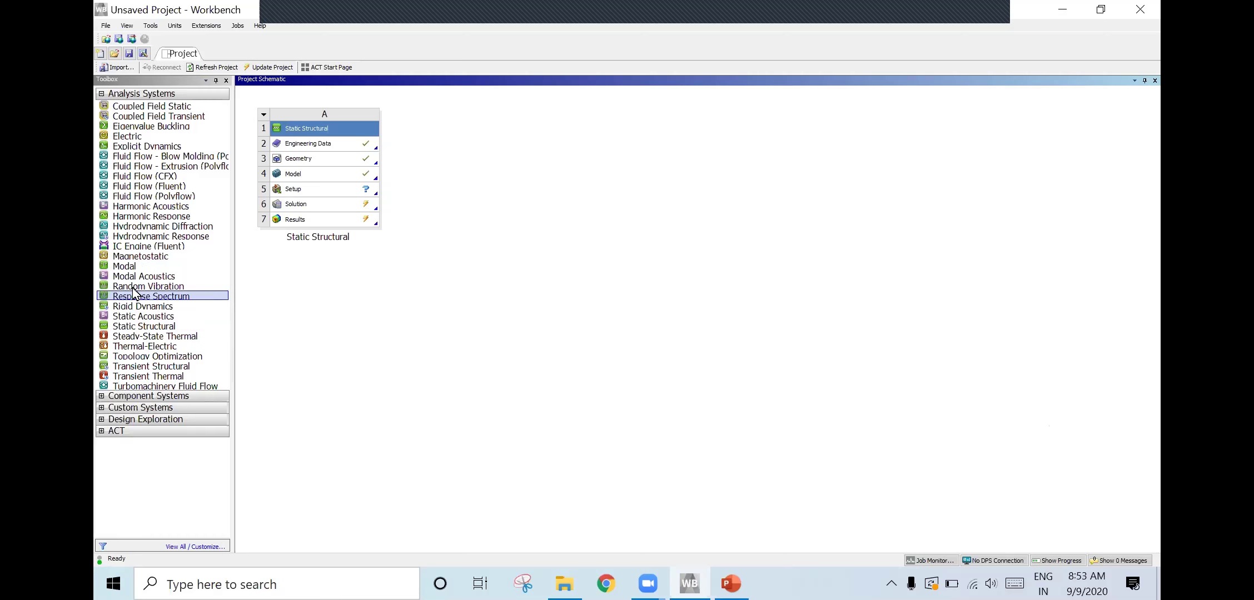
# Add a new standalone Modal system beside Static Structural, keeping its default name
pyautogui.click(131, 268)
pyautogui.moveTo(131, 268); pyautogui.dragTo(451, 147)
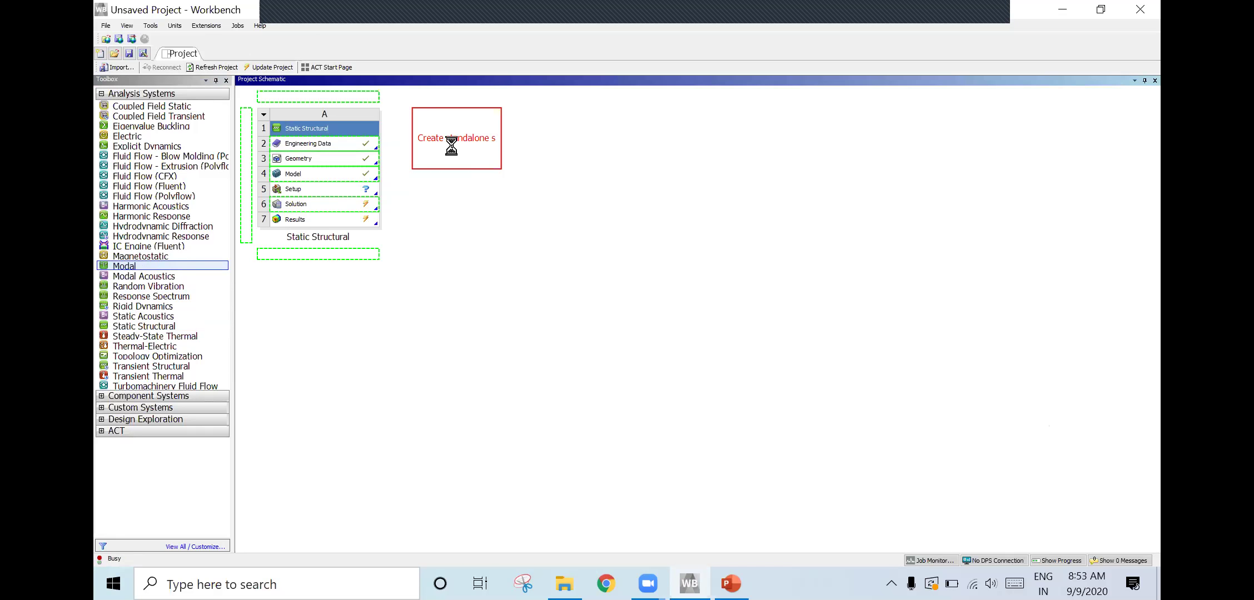
pyautogui.click(349, 148)
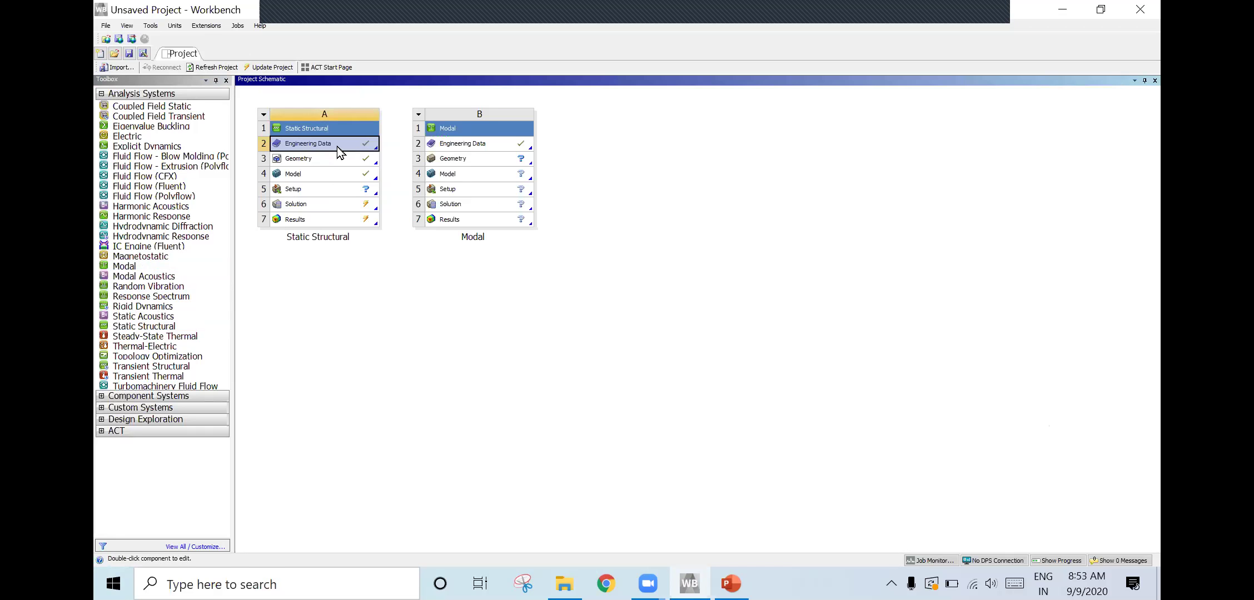
# Share system A's Engineering Data and Geometry with the Modal system and open its Model
pyautogui.moveTo(339, 151); pyautogui.dragTo(455, 143)
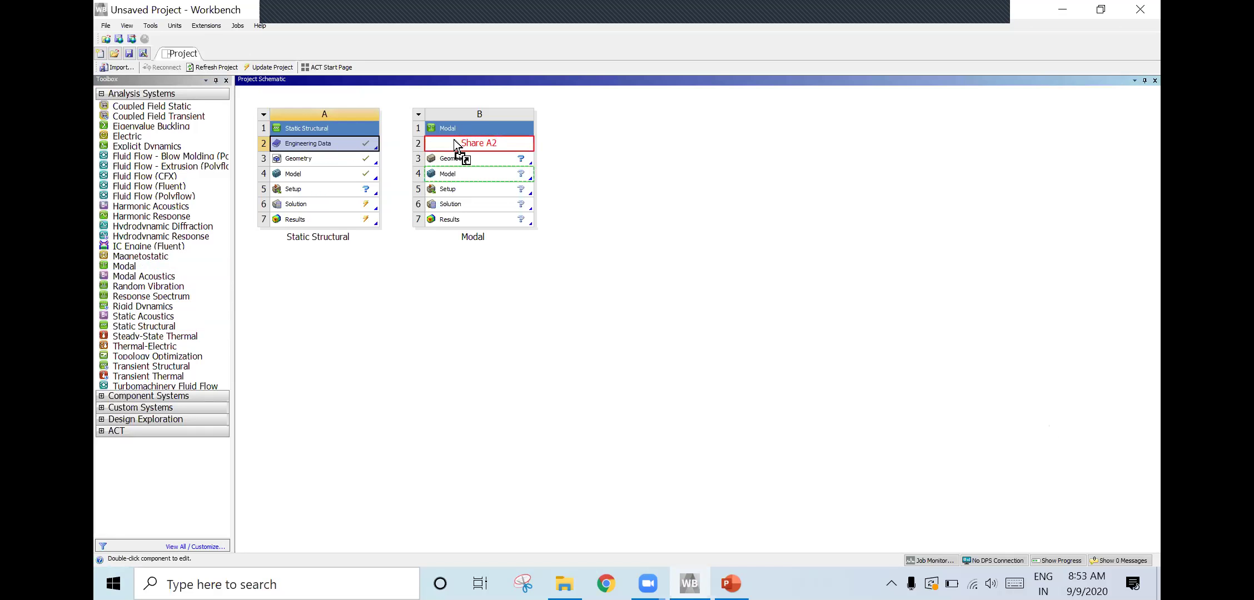
pyautogui.moveTo(455, 144); pyautogui.dragTo(450, 142)
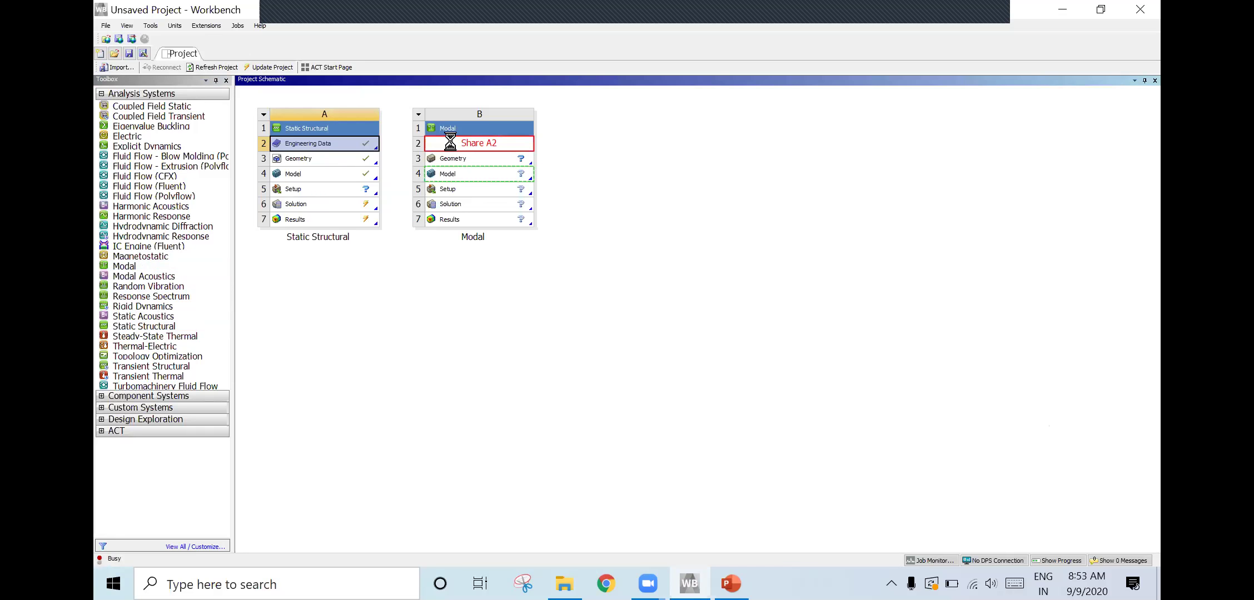
pyautogui.moveTo(330, 165); pyautogui.dragTo(443, 159)
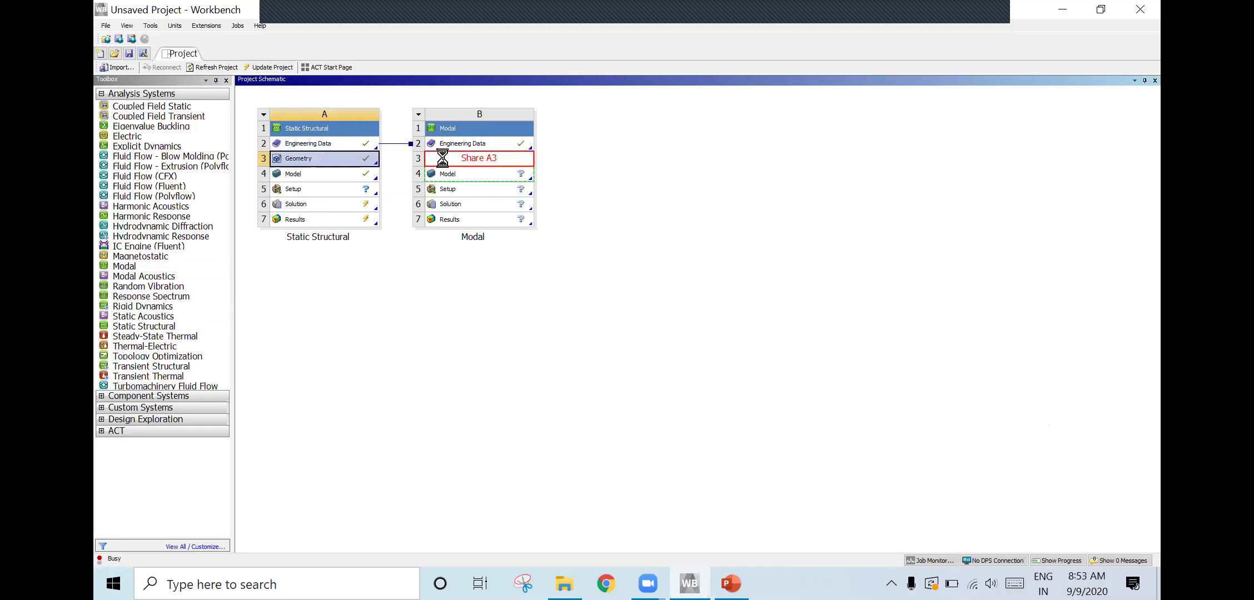
pyautogui.doubleClick(464, 177)
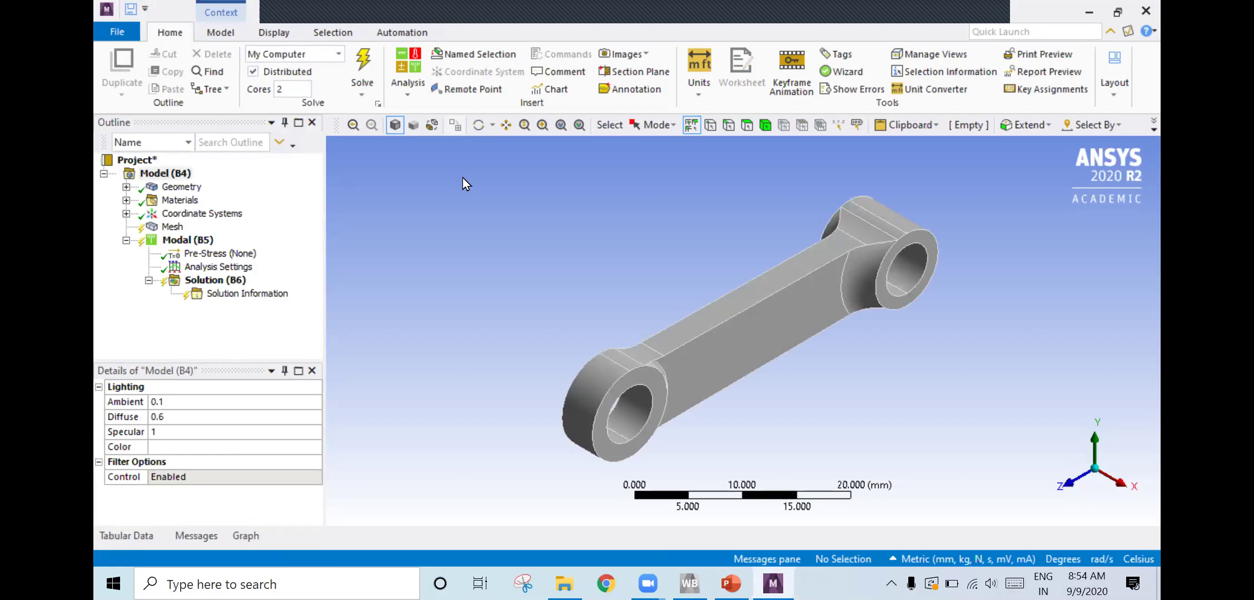
# Set the mesh element size to 1.0 mm and Span Angle Center to Fine
pyautogui.moveTo(723, 331)
pyautogui.mouseDown(button='middle')
pyautogui.moveTo(681, 261)
pyautogui.moveTo(666, 313)
pyautogui.mouseUp(button='middle')
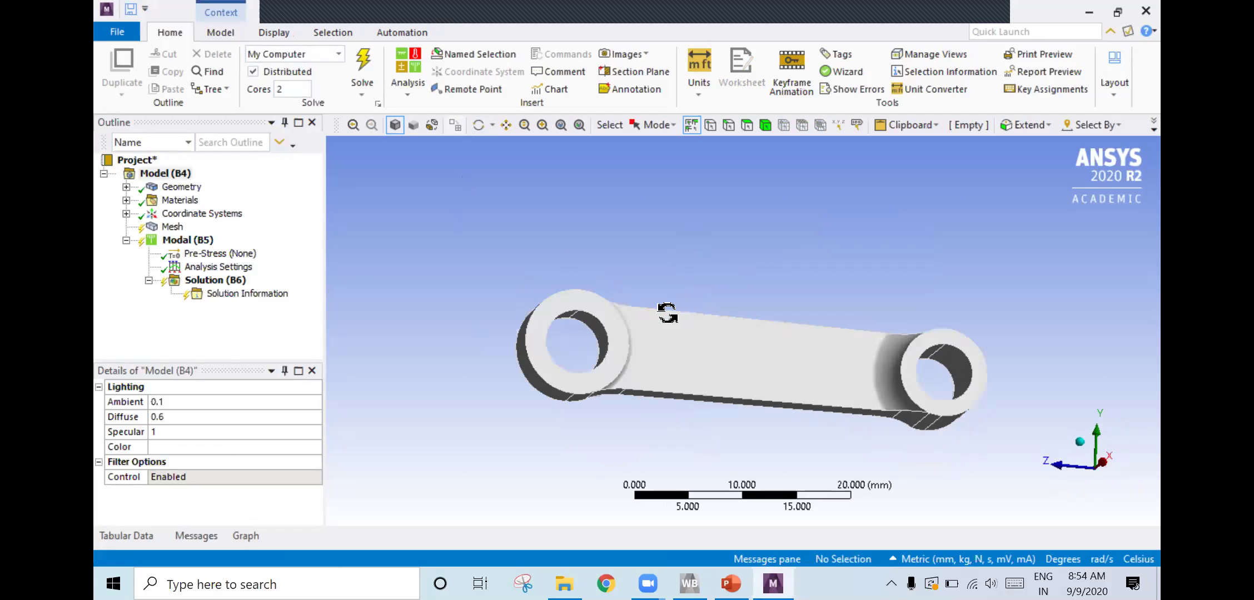
pyautogui.click(172, 227)
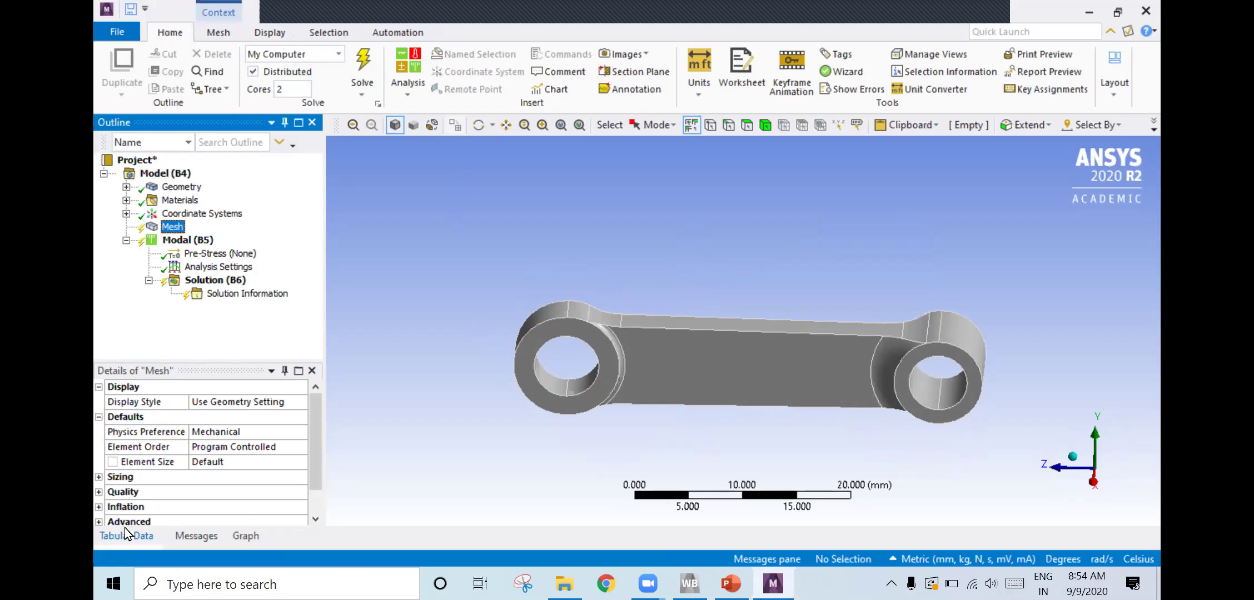
pyautogui.click(99, 477)
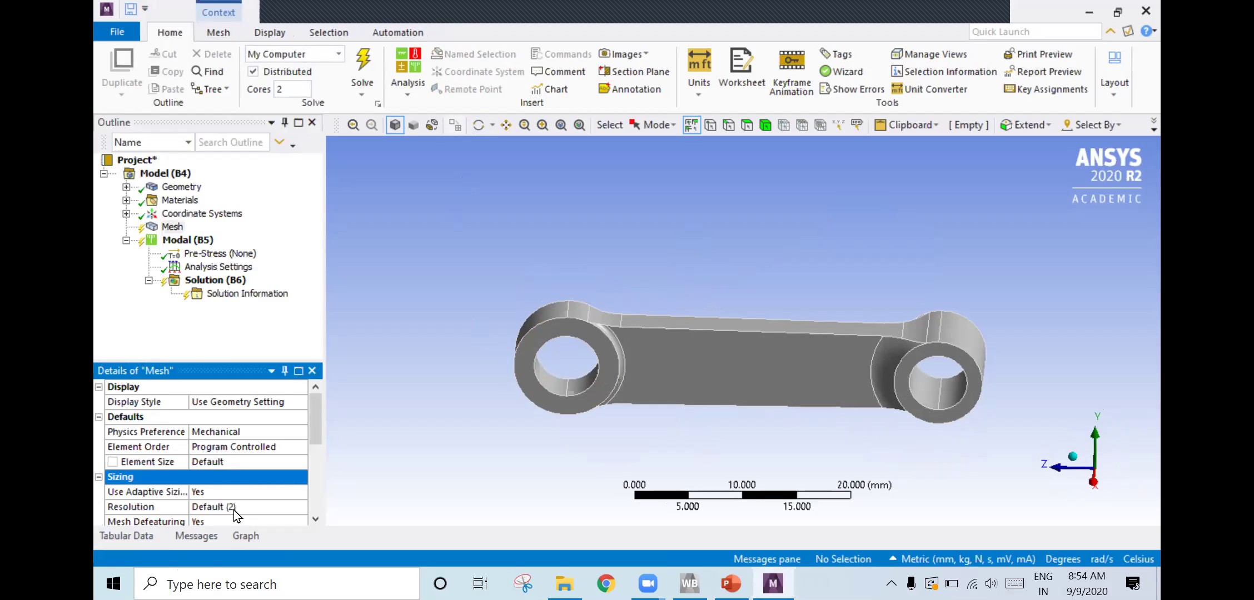
pyautogui.click(235, 463)
pyautogui.write('1')
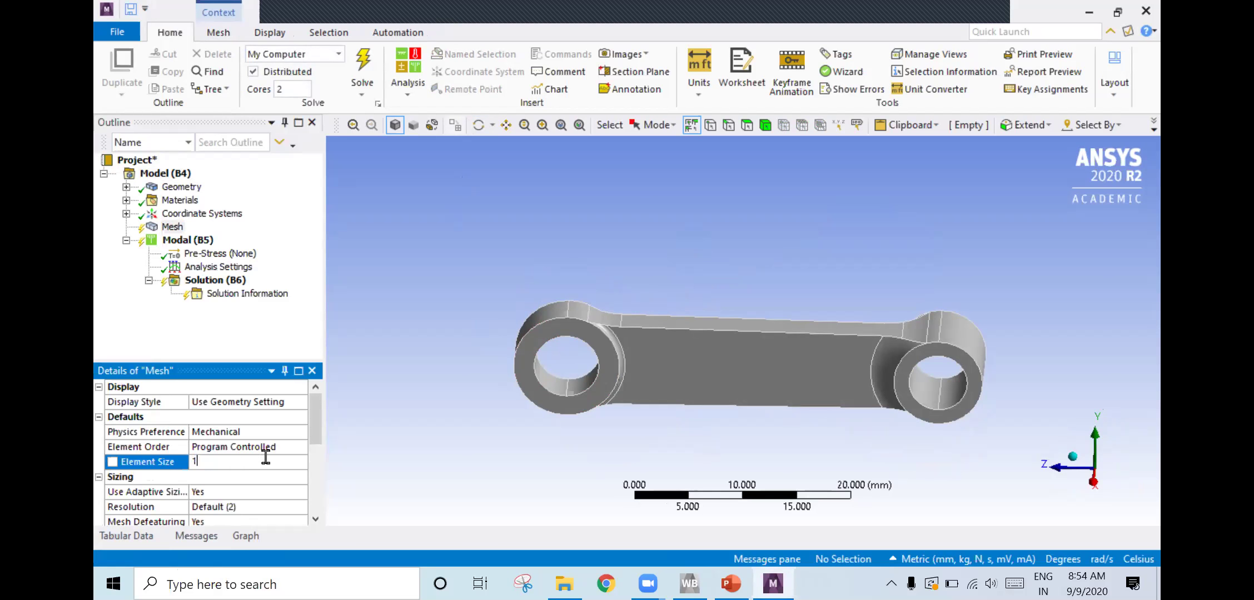
pyautogui.moveTo(313, 439); pyautogui.dragTo(312, 450)
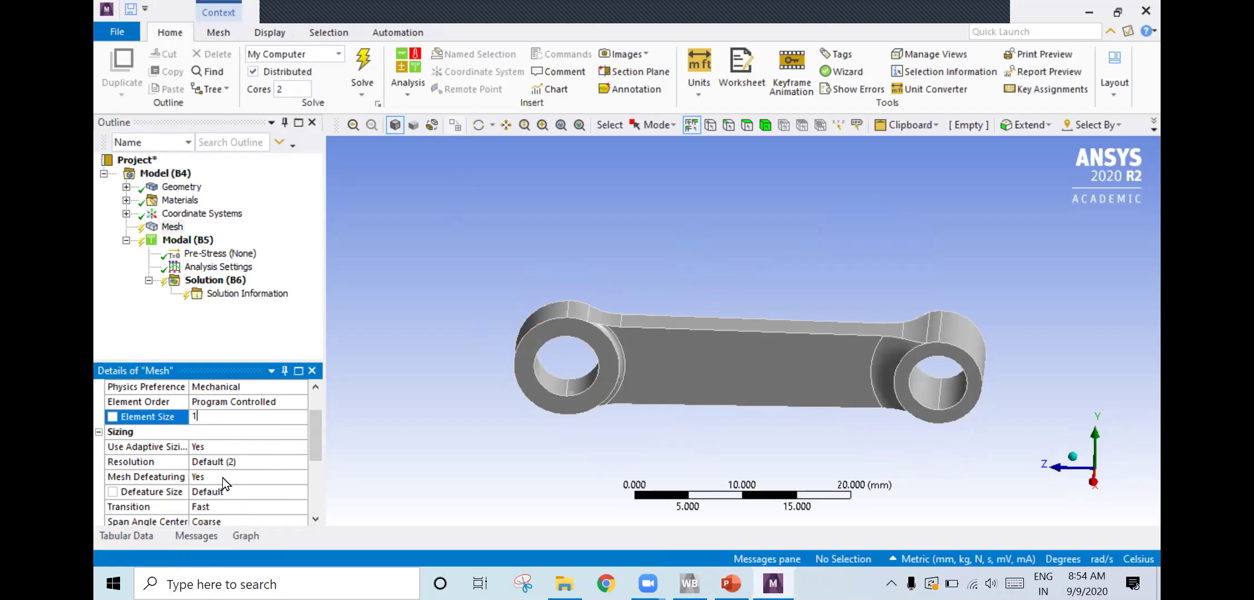
pyautogui.click(228, 515)
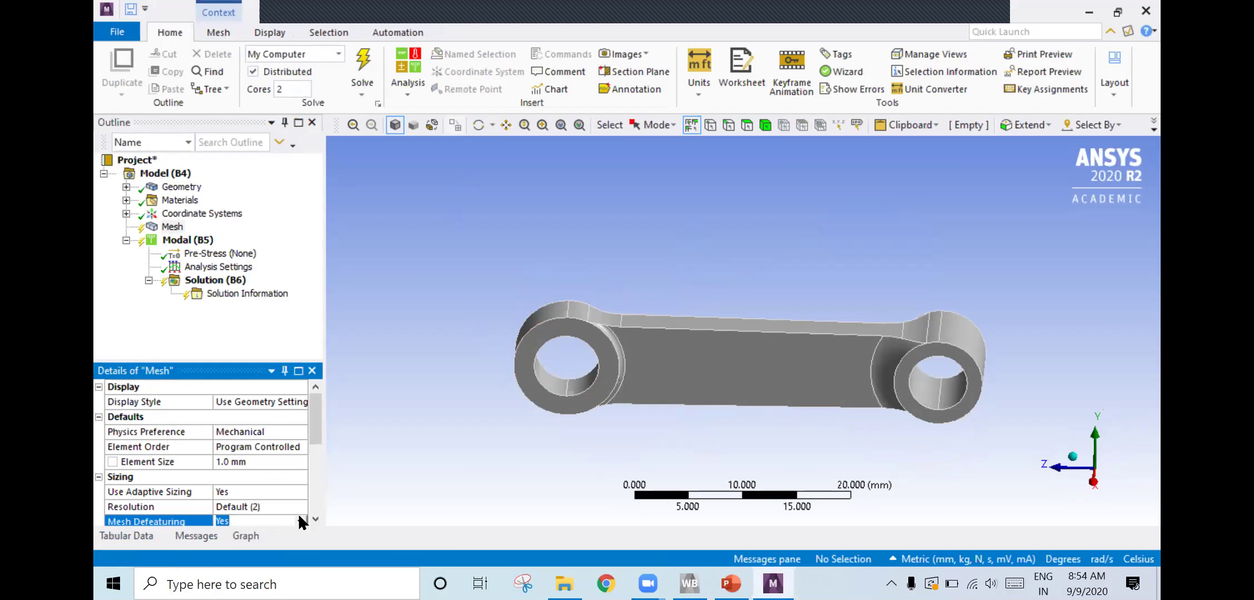
pyautogui.scroll(-1, 312, 459)
pyautogui.scroll(-1, 312, 459)
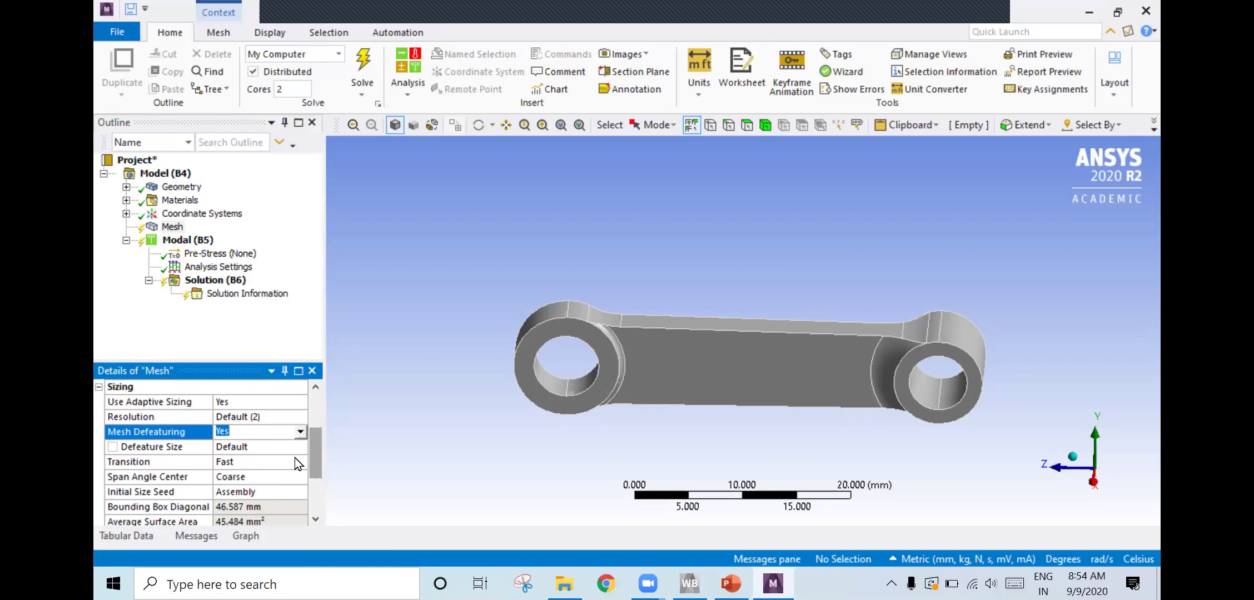
pyautogui.click(294, 446)
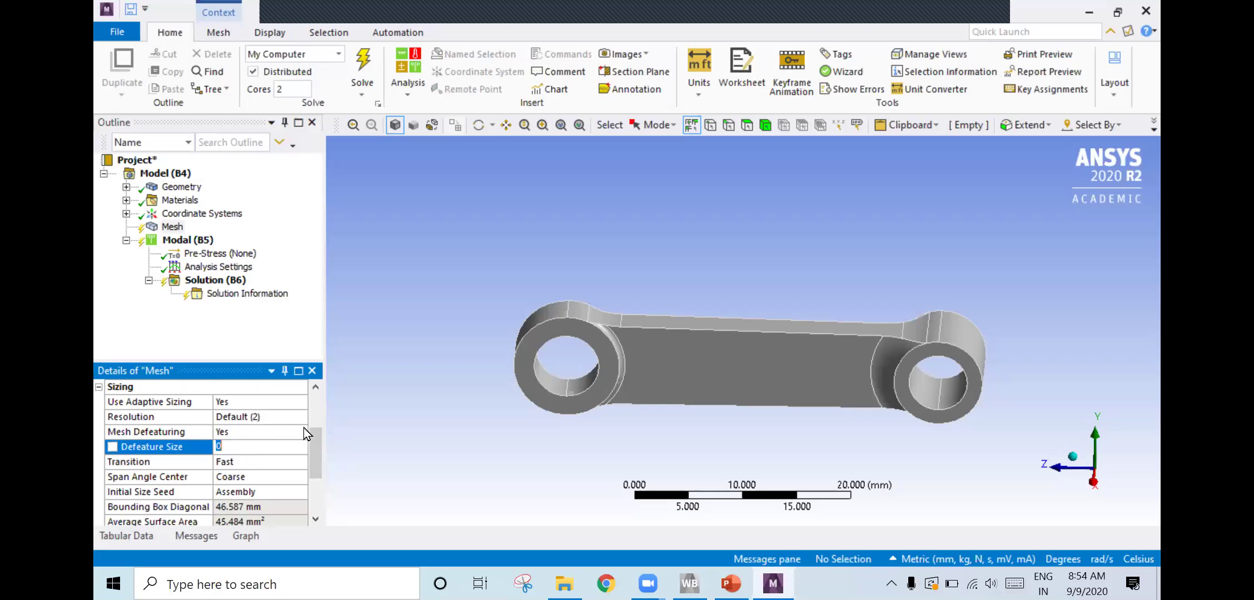
pyautogui.click(275, 476)
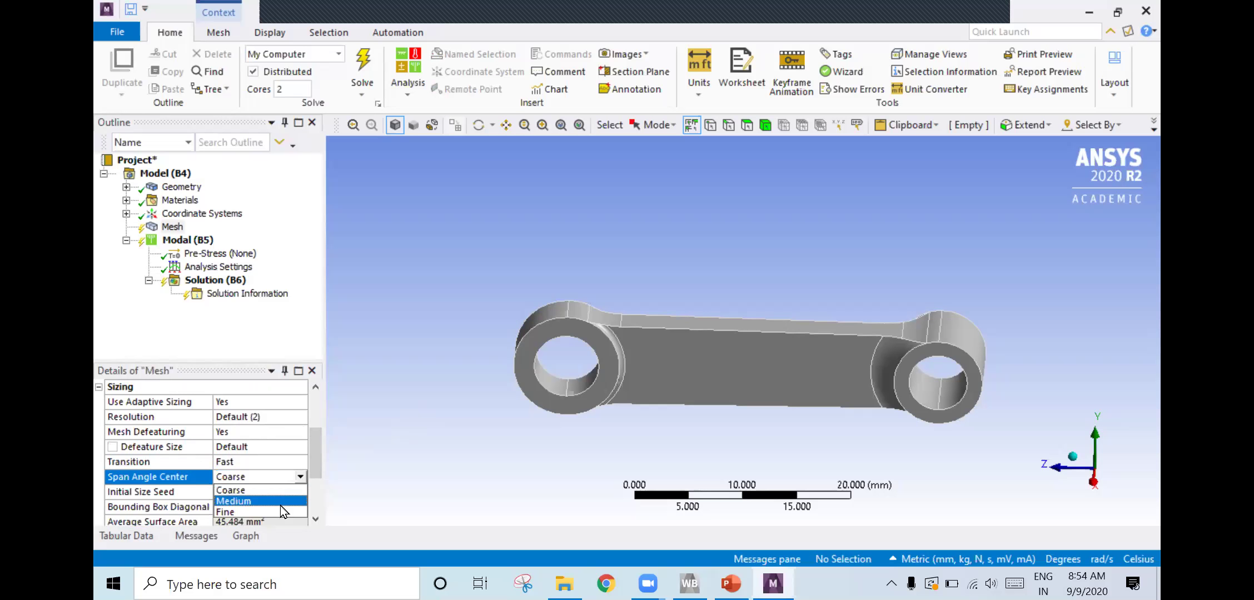
pyautogui.click(281, 510)
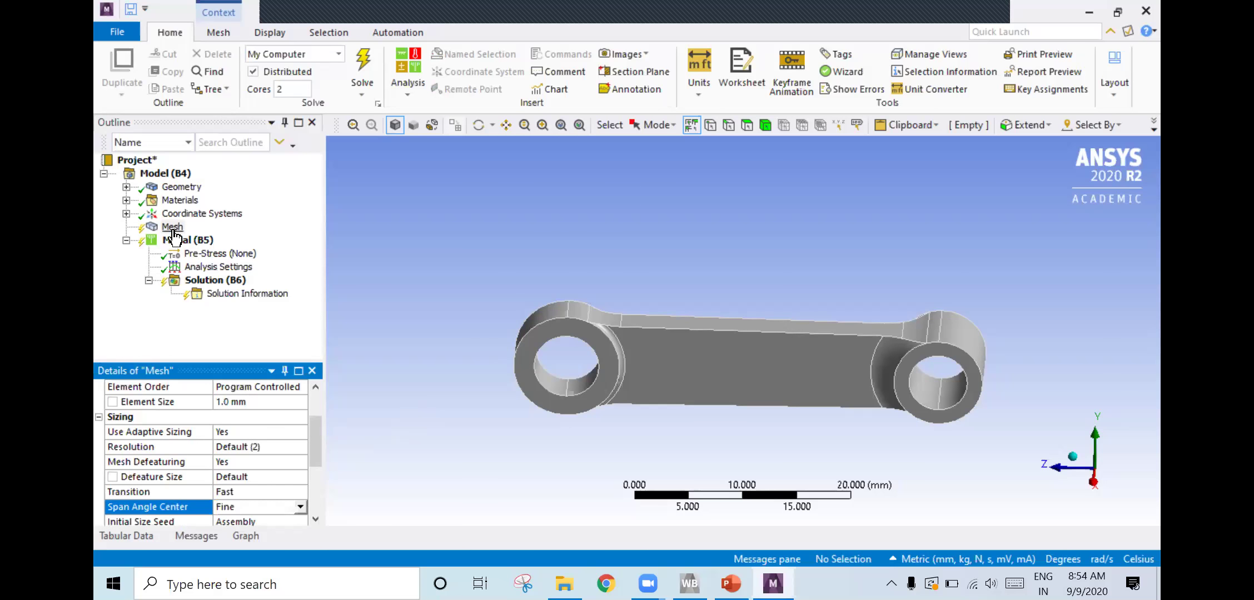
# Generate the mesh on the link and view it obliquely
pyautogui.rightClick(172, 227)
pyautogui.click(202, 281)
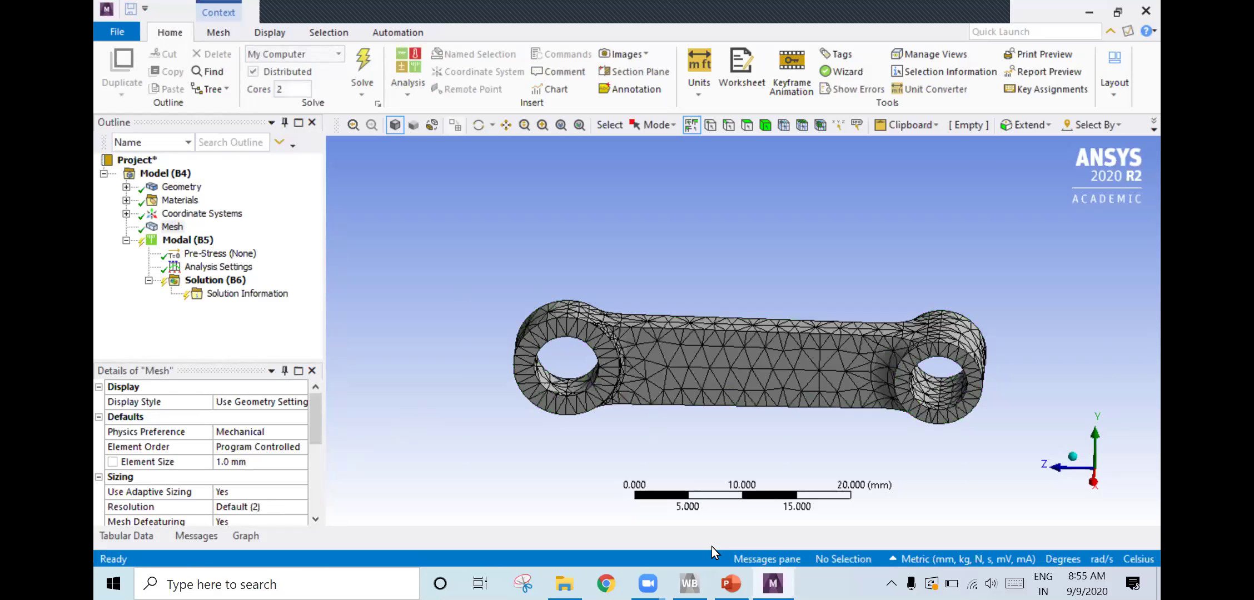
pyautogui.moveTo(792, 412)
pyautogui.mouseDown(button='middle')
pyautogui.moveTo(897, 260)
pyautogui.moveTo(686, 271)
pyautogui.mouseUp(button='middle')
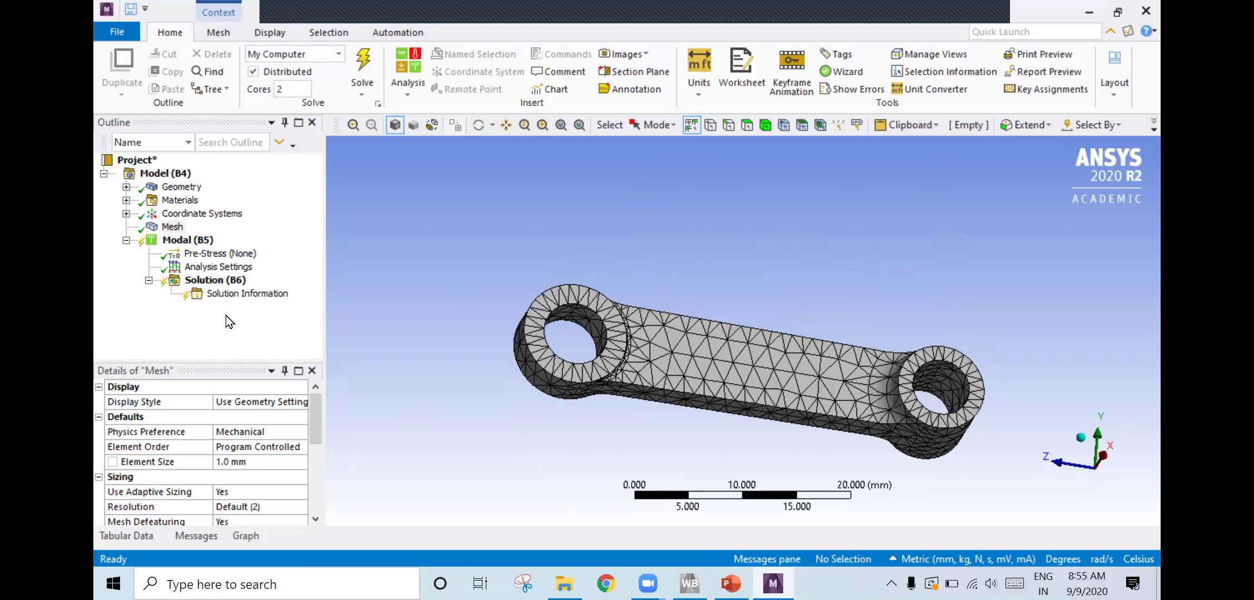
# Add a Fixed Support on the two inner faces of the right-end hole
pyautogui.click(189, 240)
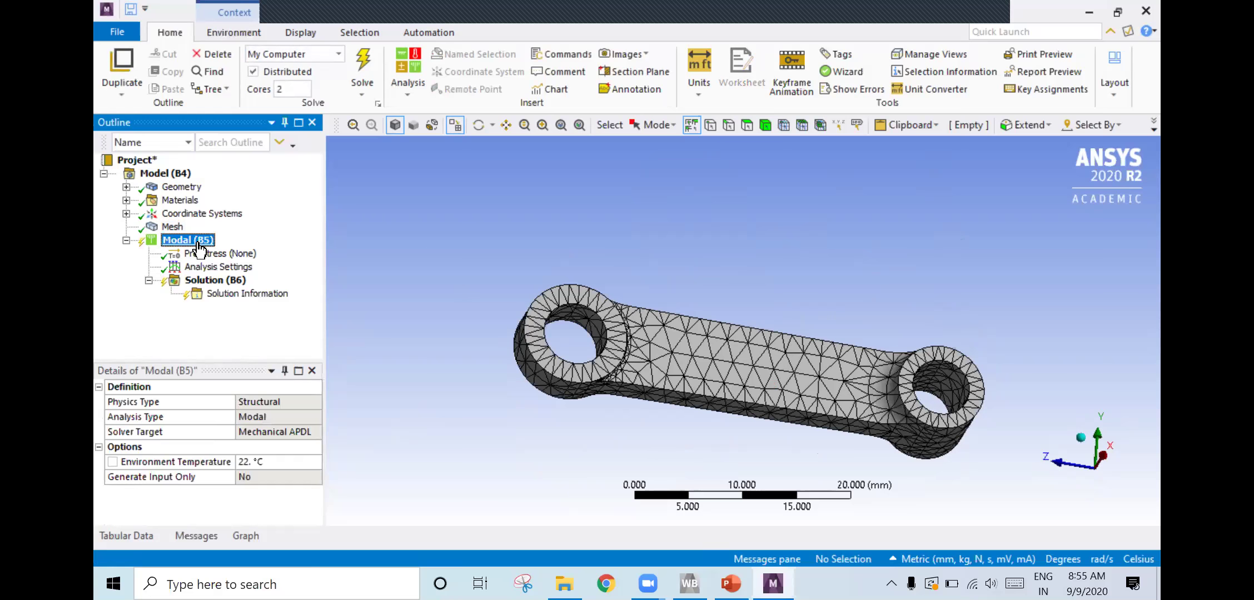
pyautogui.rightClick(198, 244)
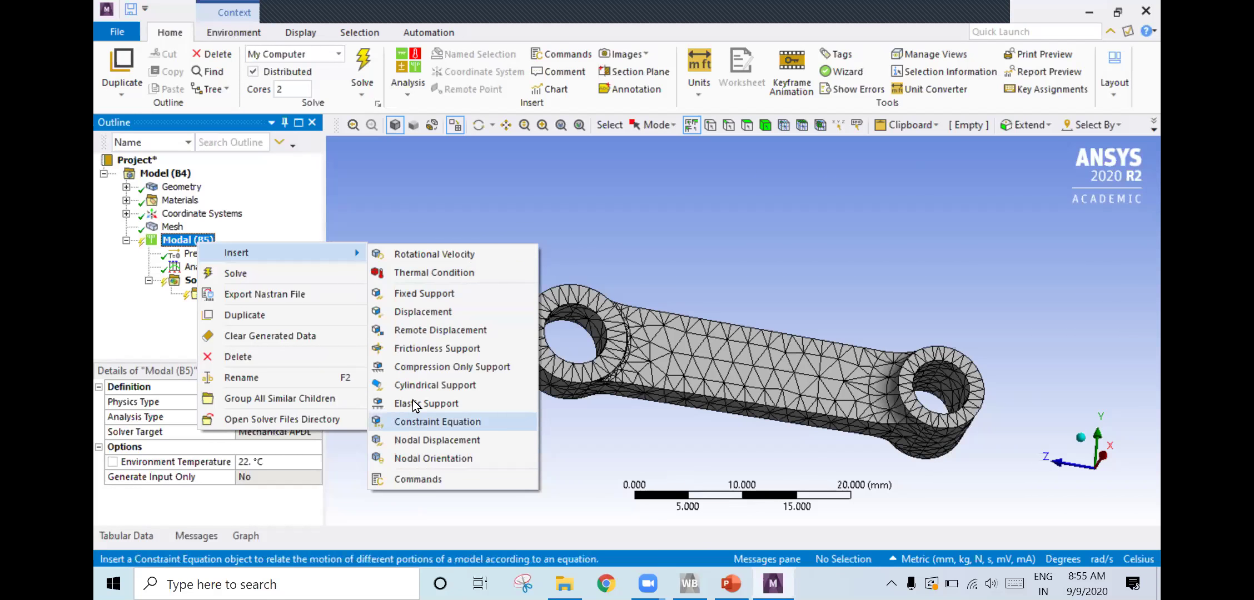
pyautogui.click(421, 295)
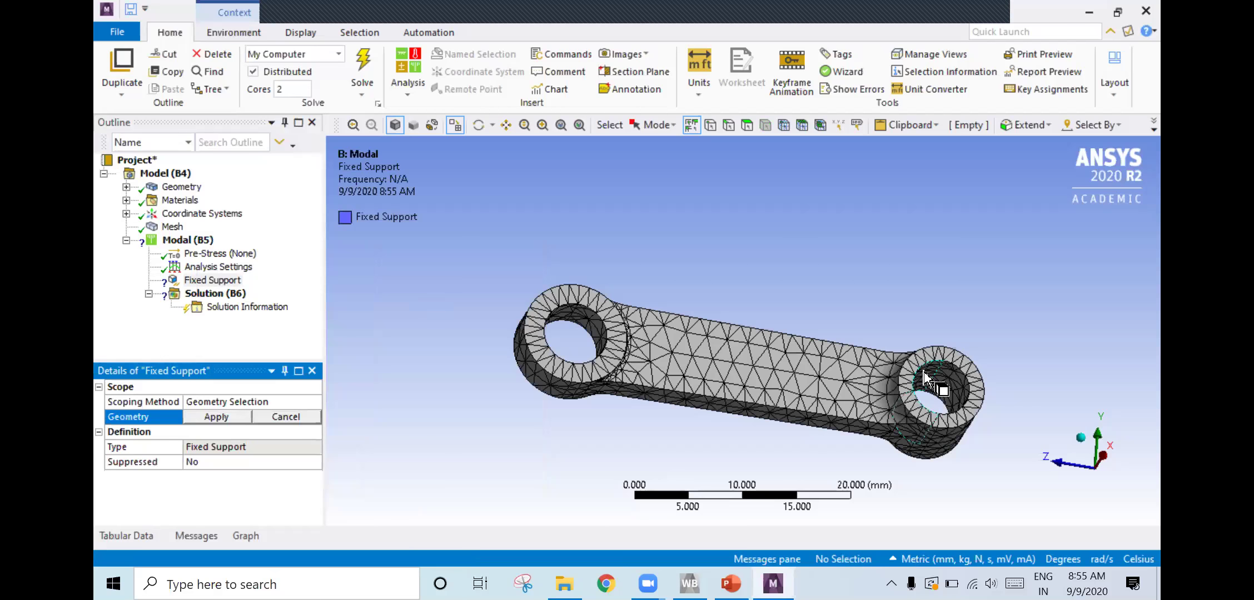
pyautogui.click(452, 127)
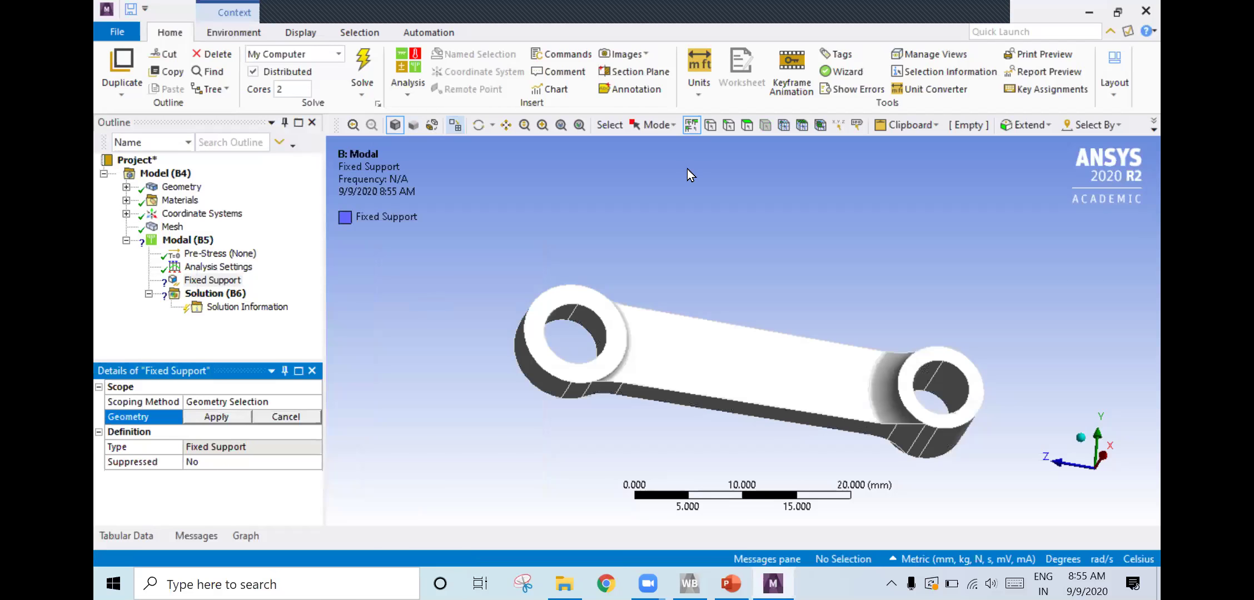
pyautogui.click(962, 389)
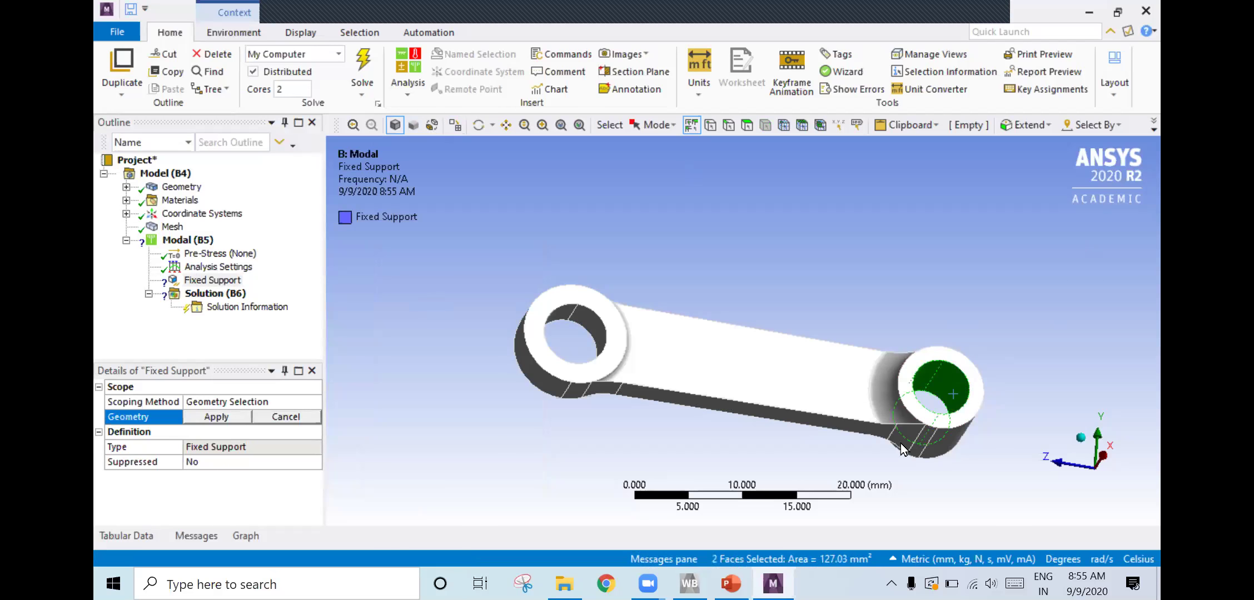
pyautogui.click(218, 418)
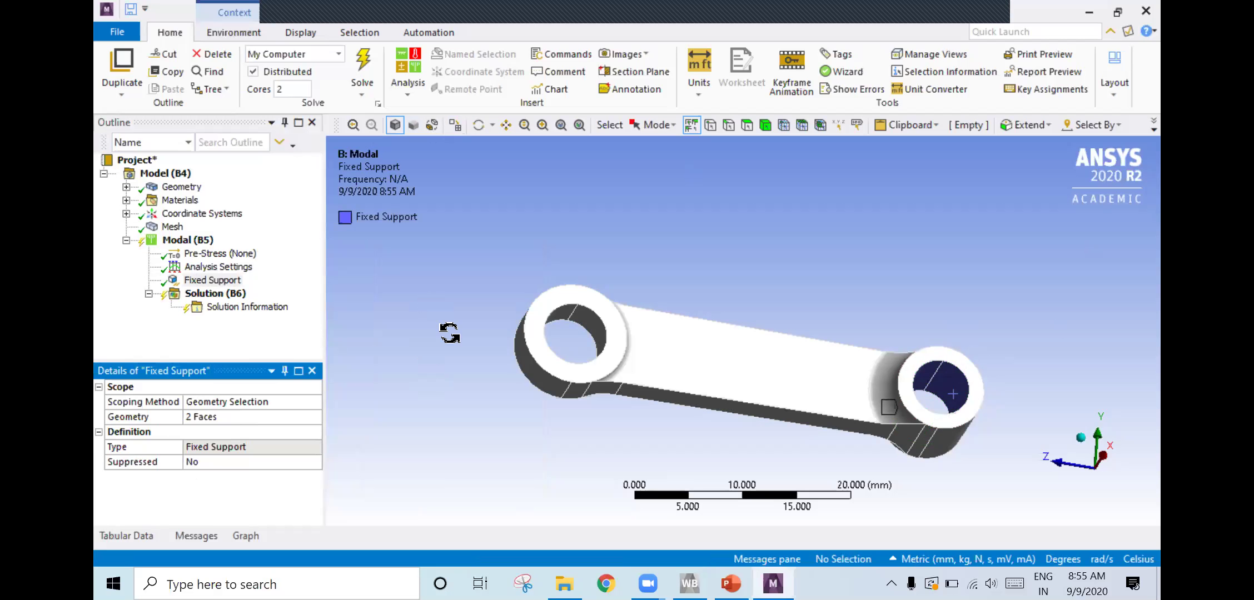
pyautogui.moveTo(447, 338); pyautogui.dragTo(529, 289, button='middle')
pyautogui.moveTo(584, 339); pyautogui.dragTo(606, 300, button='middle')
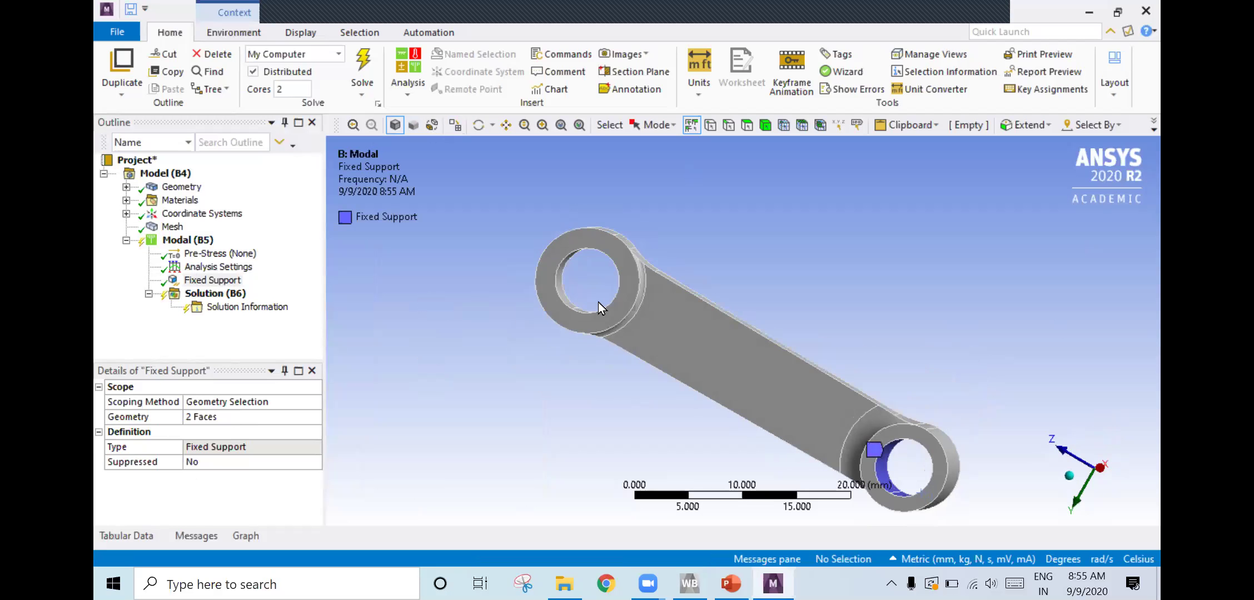
pyautogui.click(223, 295)
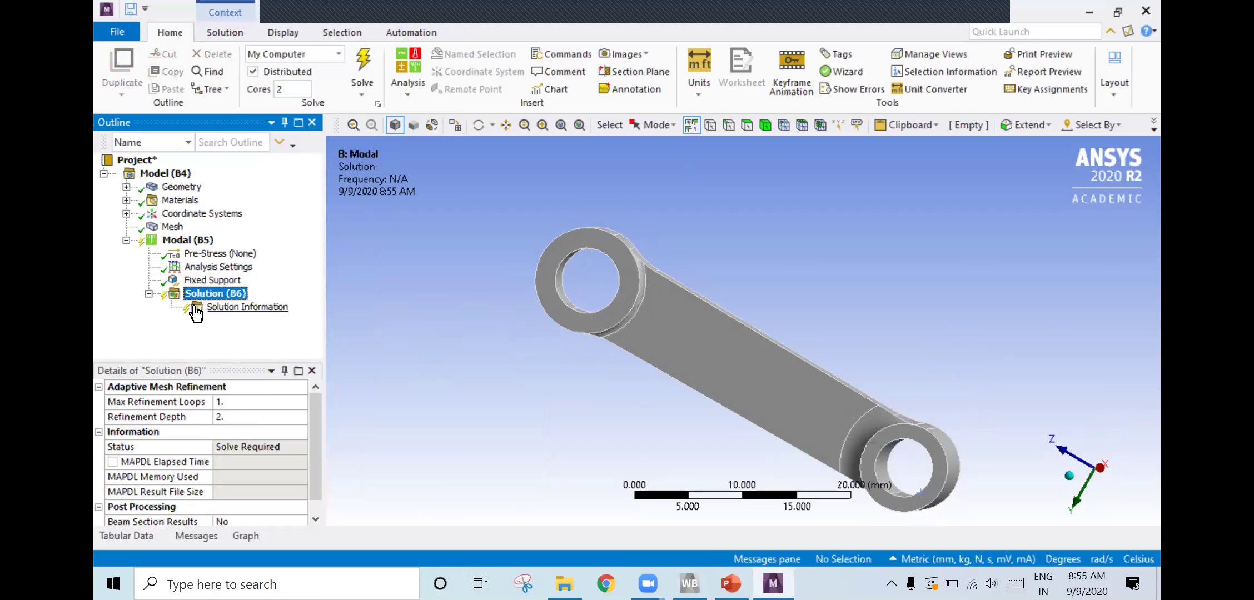
# Set Max Modes to Find to 5 and solve the modal Solution (B6)
pyautogui.click(206, 268)
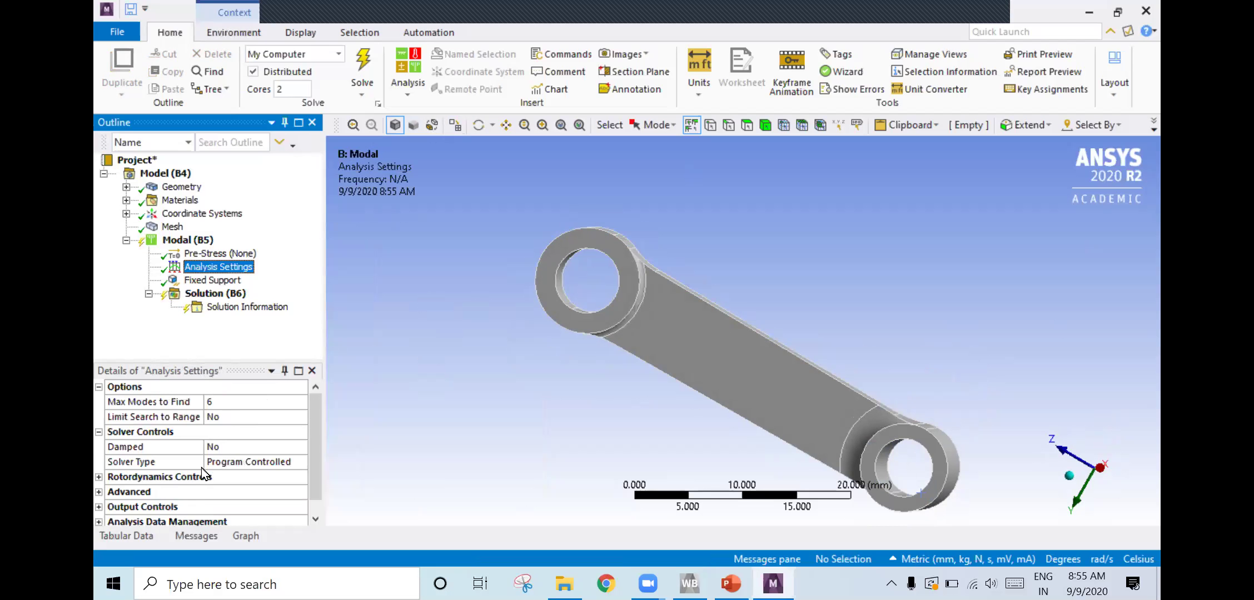
pyautogui.click(223, 406)
pyautogui.write('5')
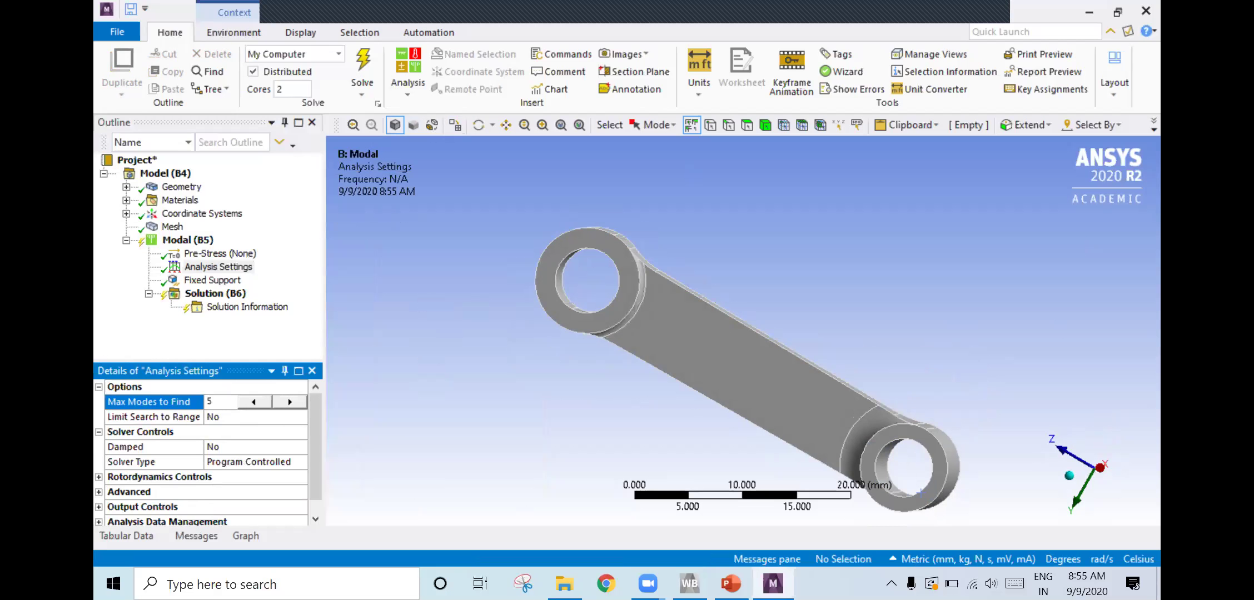
pyautogui.press('Return')
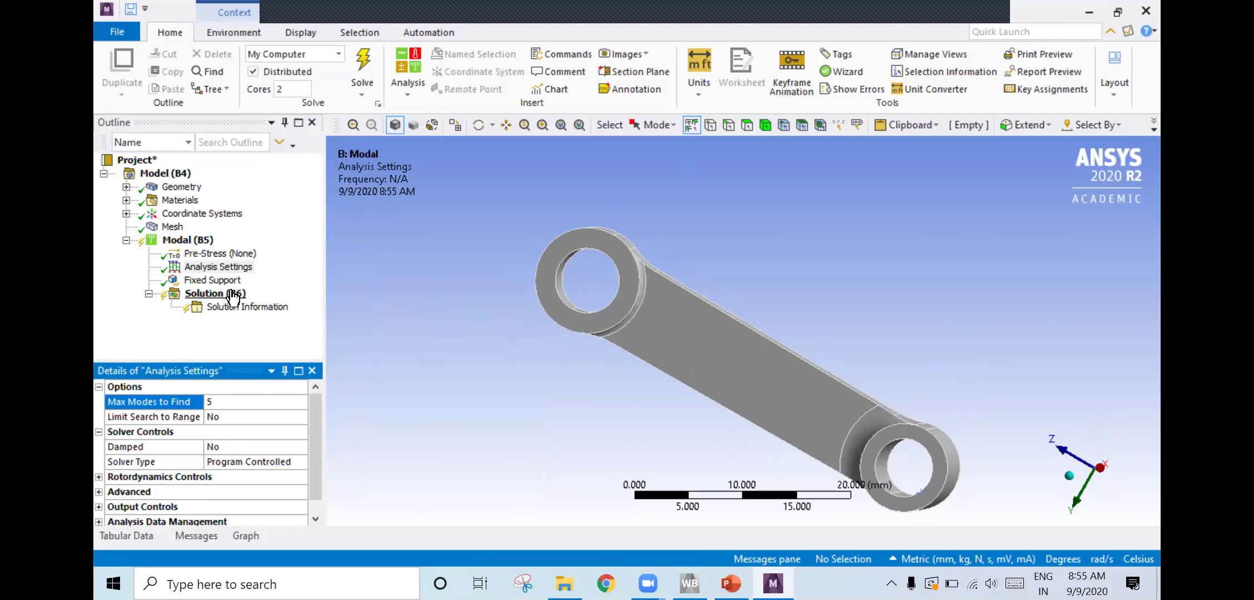
pyautogui.rightClick(229, 293)
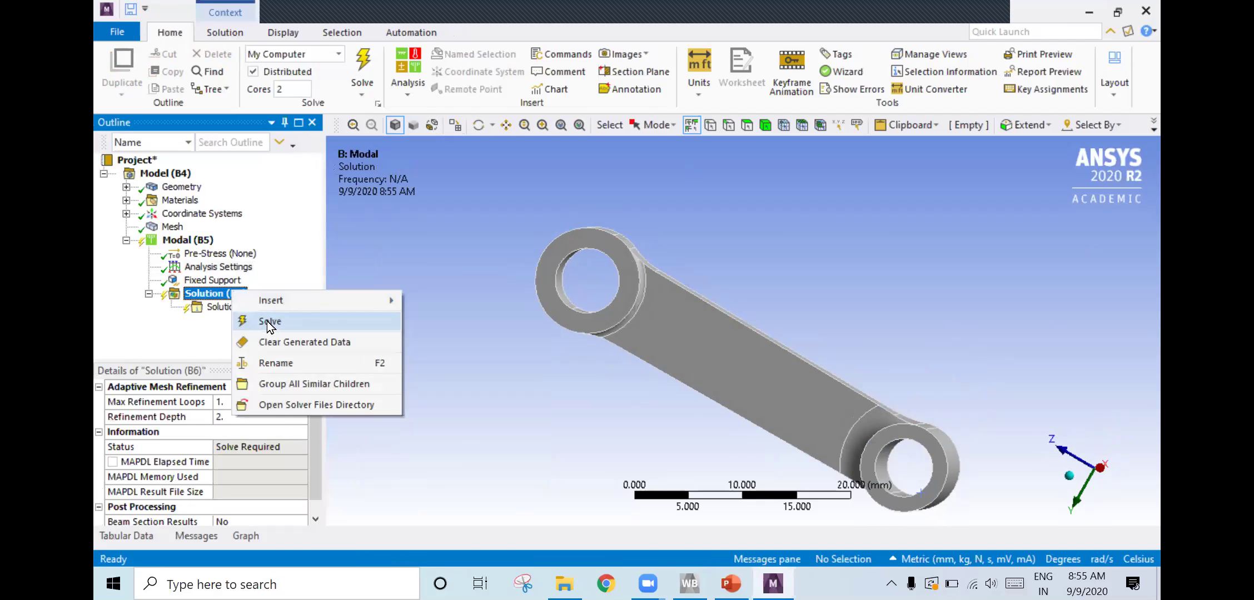
pyautogui.click(270, 327)
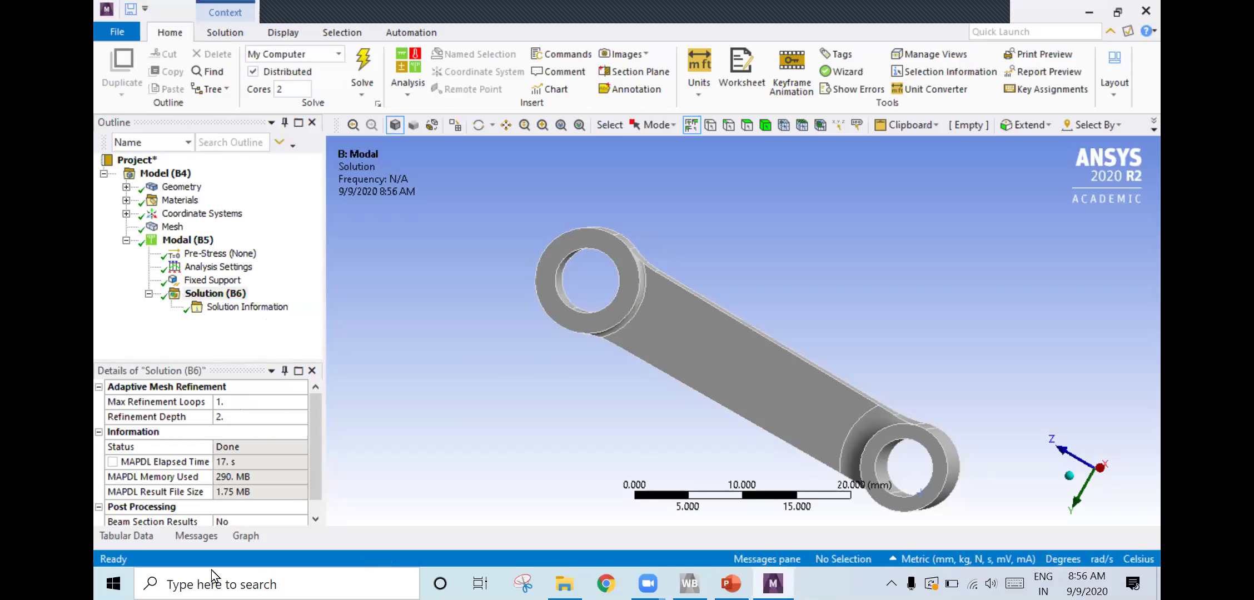
# Create mode shape results from all five frequencies (2033.2–22149 Hz) in Tabular Data
pyautogui.click(223, 294)
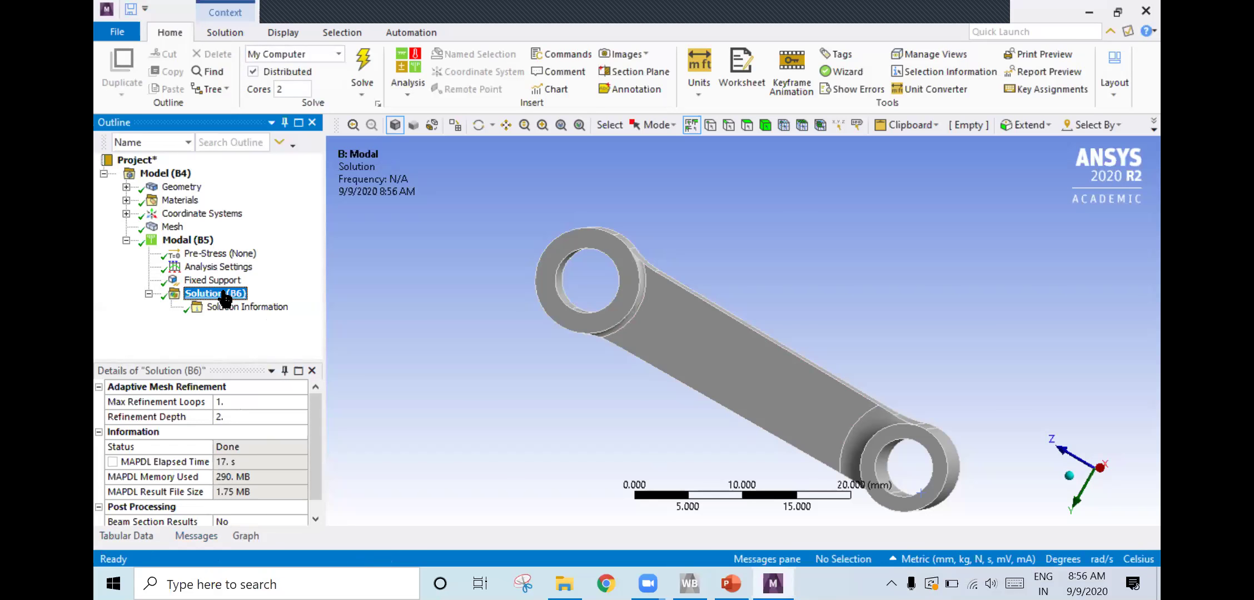
pyautogui.click(134, 538)
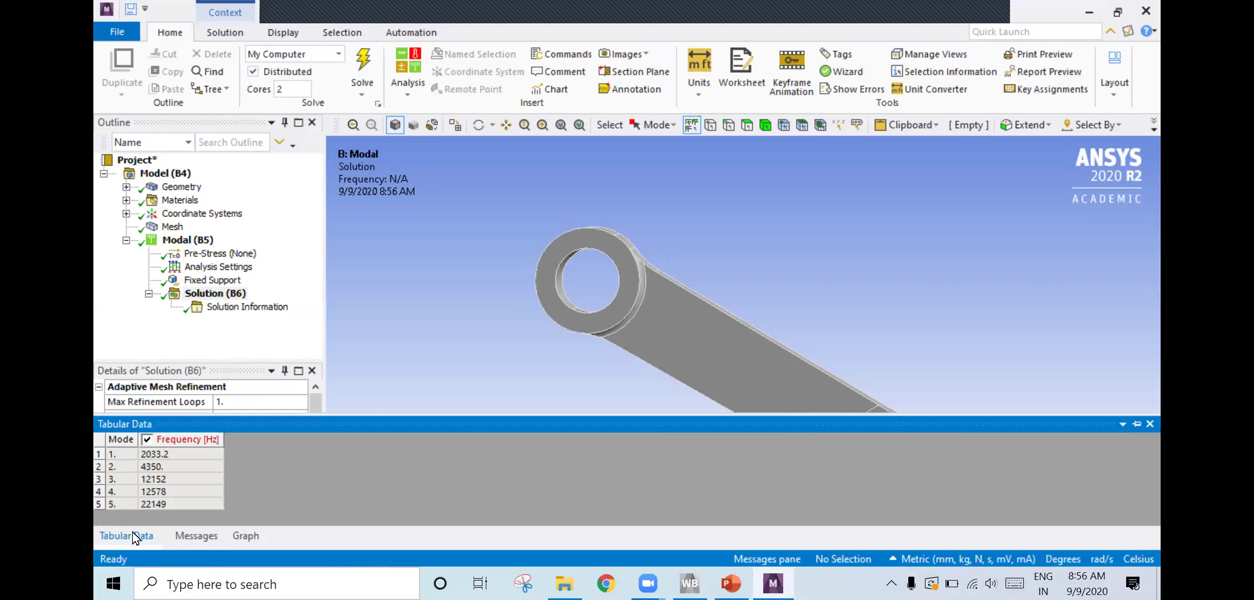
pyautogui.click(188, 459)
pyautogui.moveTo(189, 464); pyautogui.dragTo(190, 518)
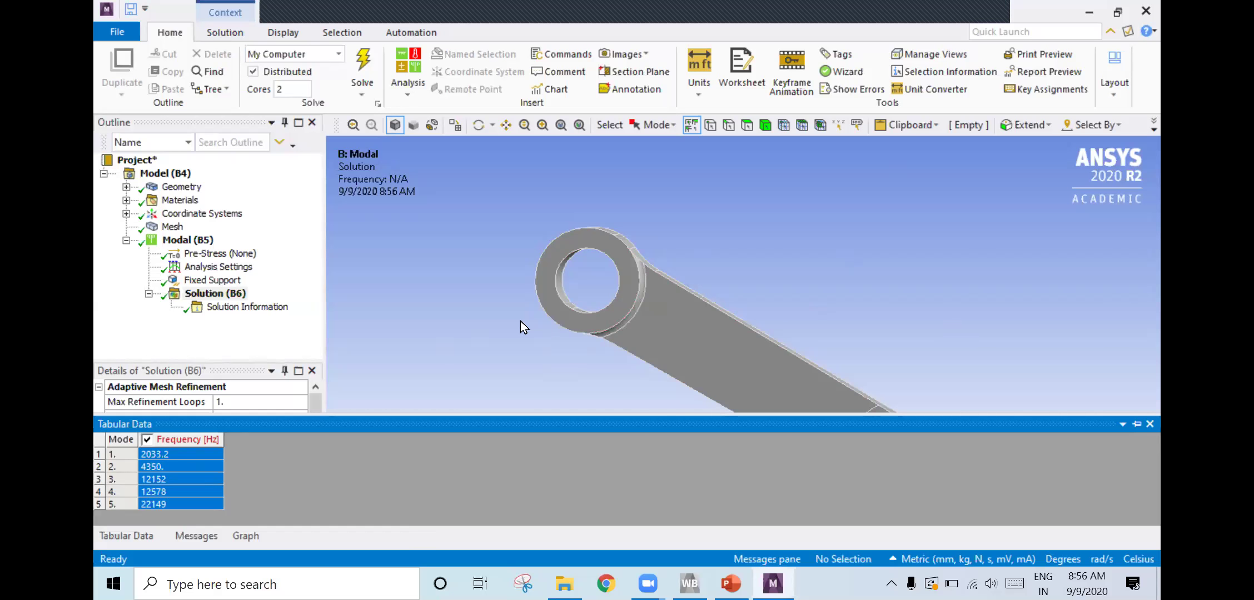
pyautogui.moveTo(158, 455); pyautogui.dragTo(141, 505)
pyautogui.rightClick(169, 486)
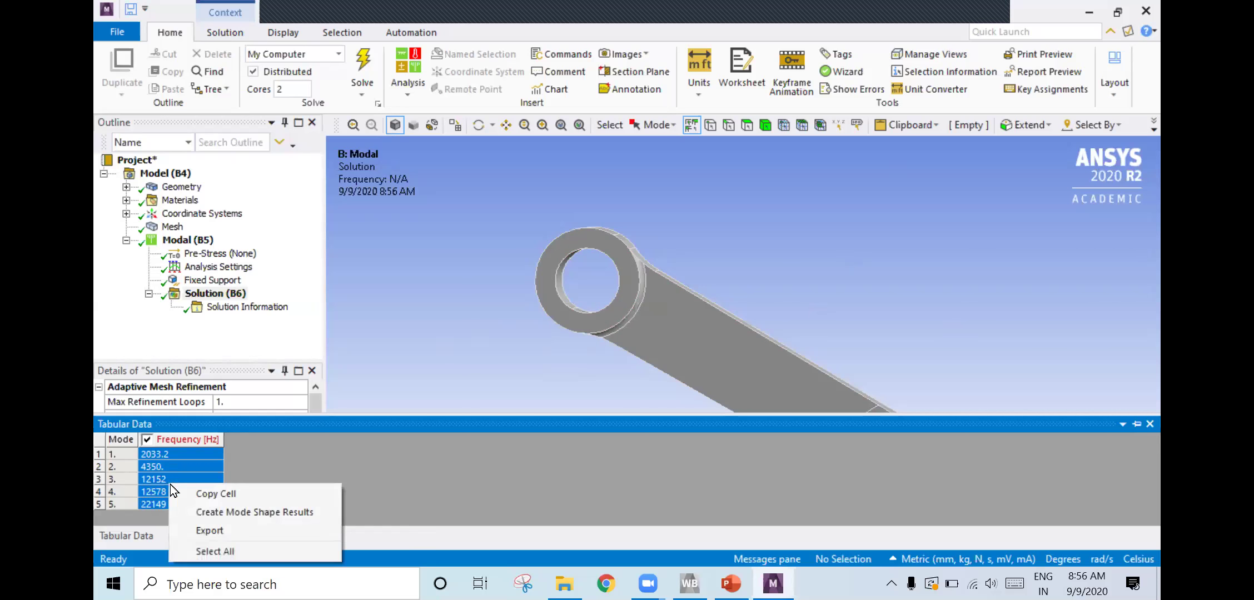
pyautogui.click(245, 509)
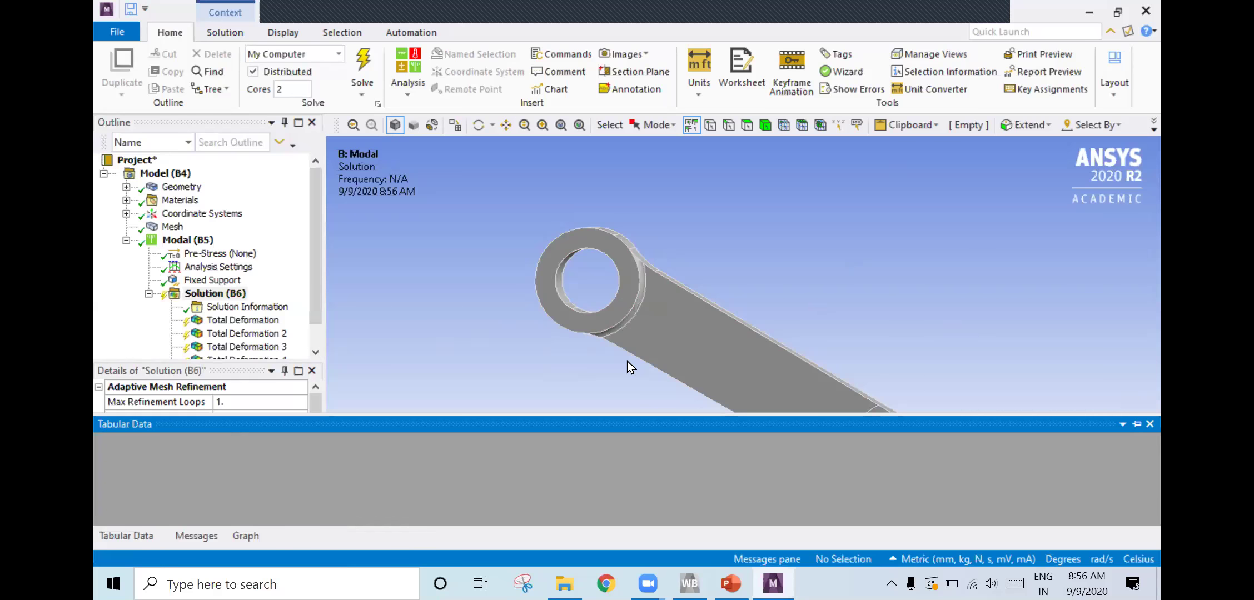
# Evaluate all mode shape results and display mode 1's deformation at 2033.2 Hz
pyautogui.click(312, 292)
pyautogui.scroll(-1, 301, 298)
pyautogui.click(247, 306)
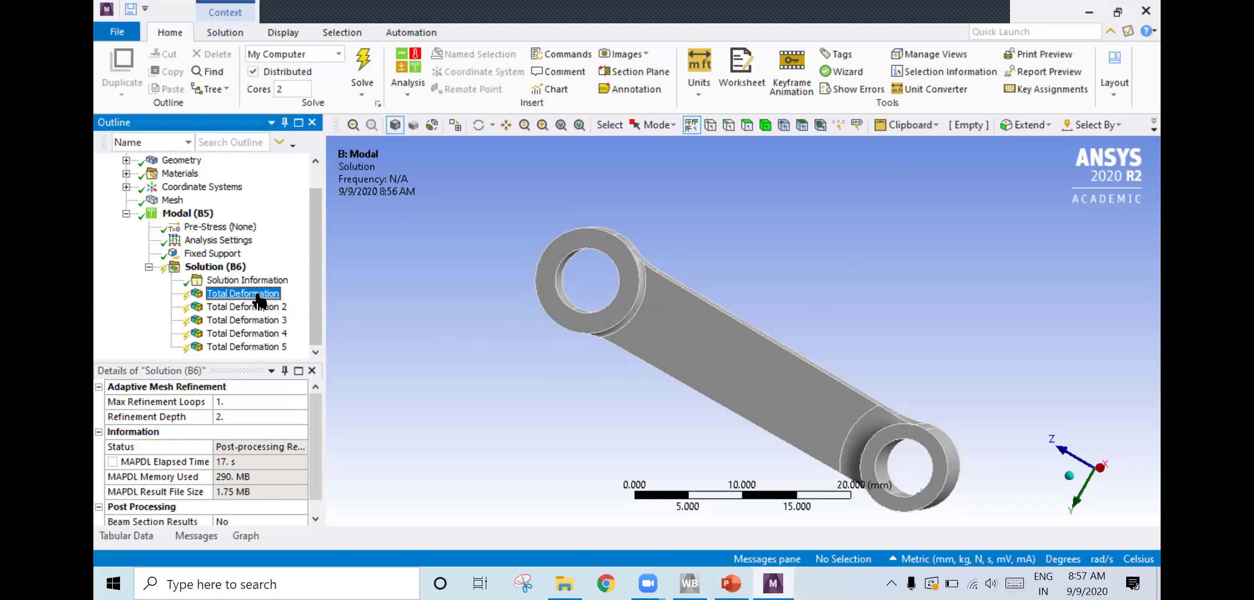
pyautogui.click(214, 267)
pyautogui.rightClick(205, 268)
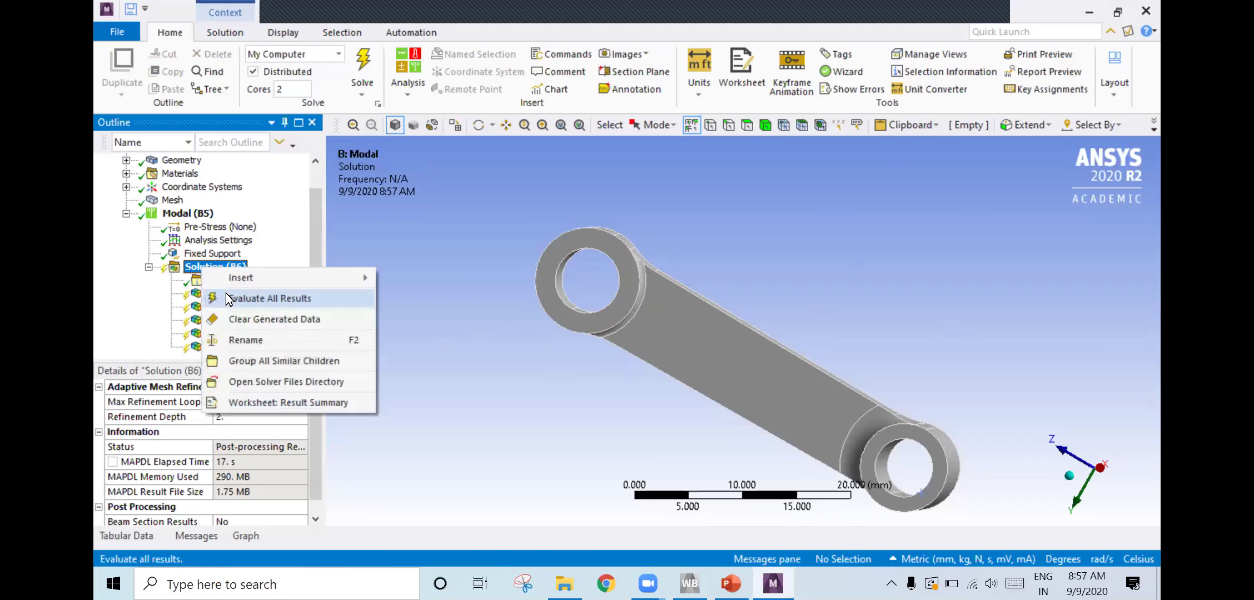
pyautogui.click(233, 298)
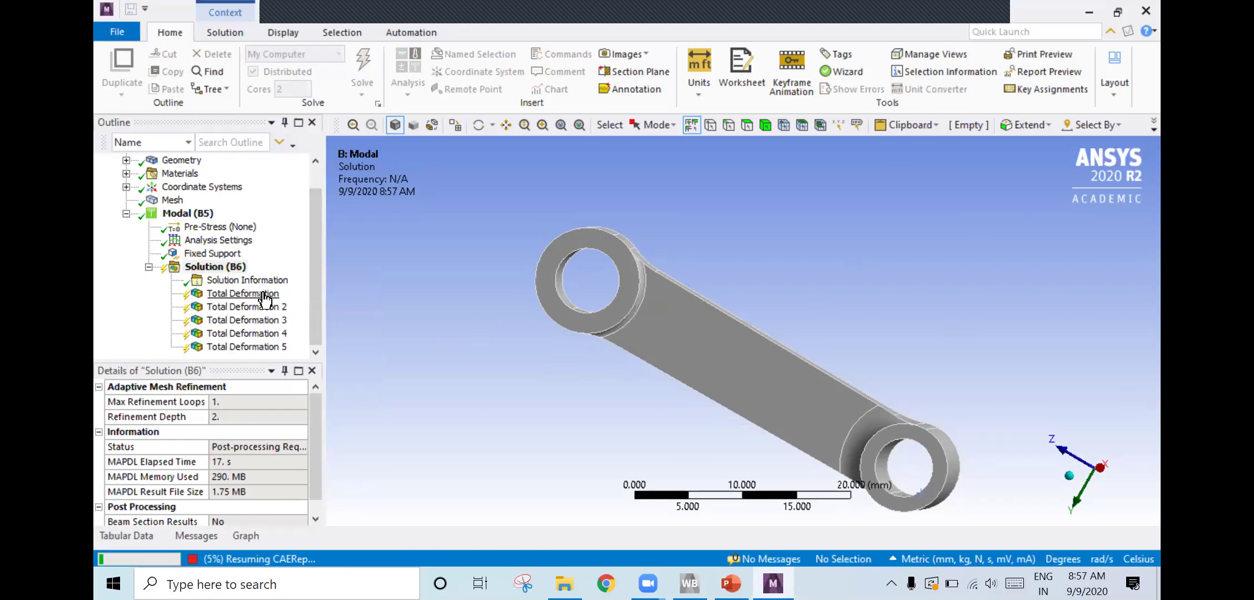
pyautogui.click(264, 300)
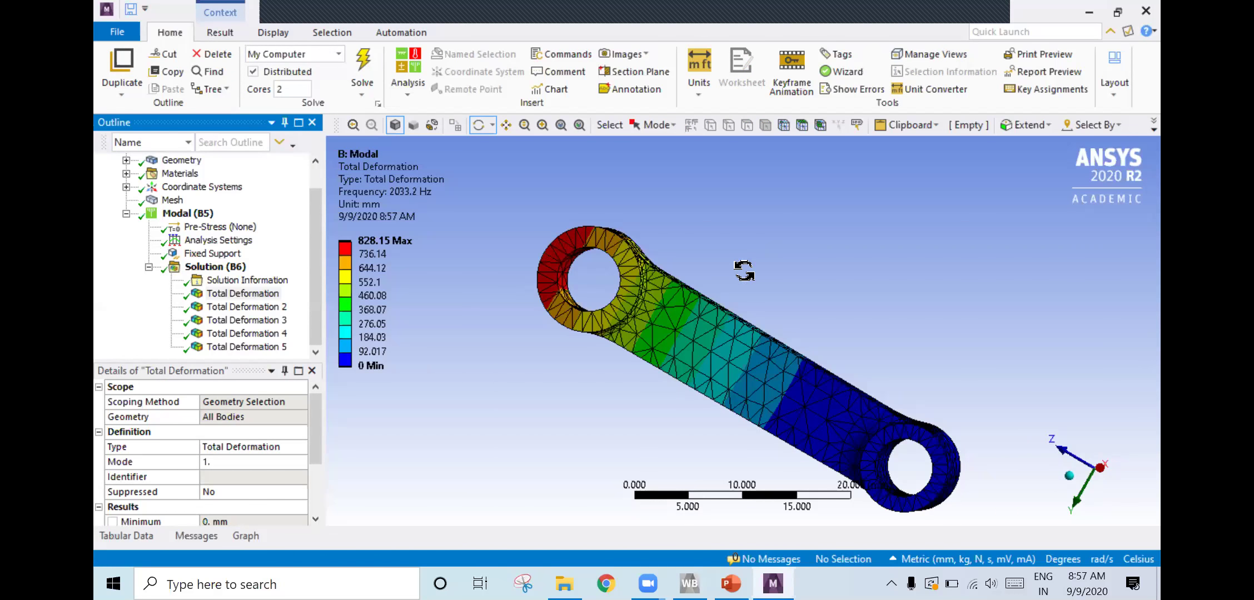
# Animate the mode 1 shape from several angles, then show Total Deformation 2
pyautogui.moveTo(745, 271); pyautogui.dragTo(728, 264)
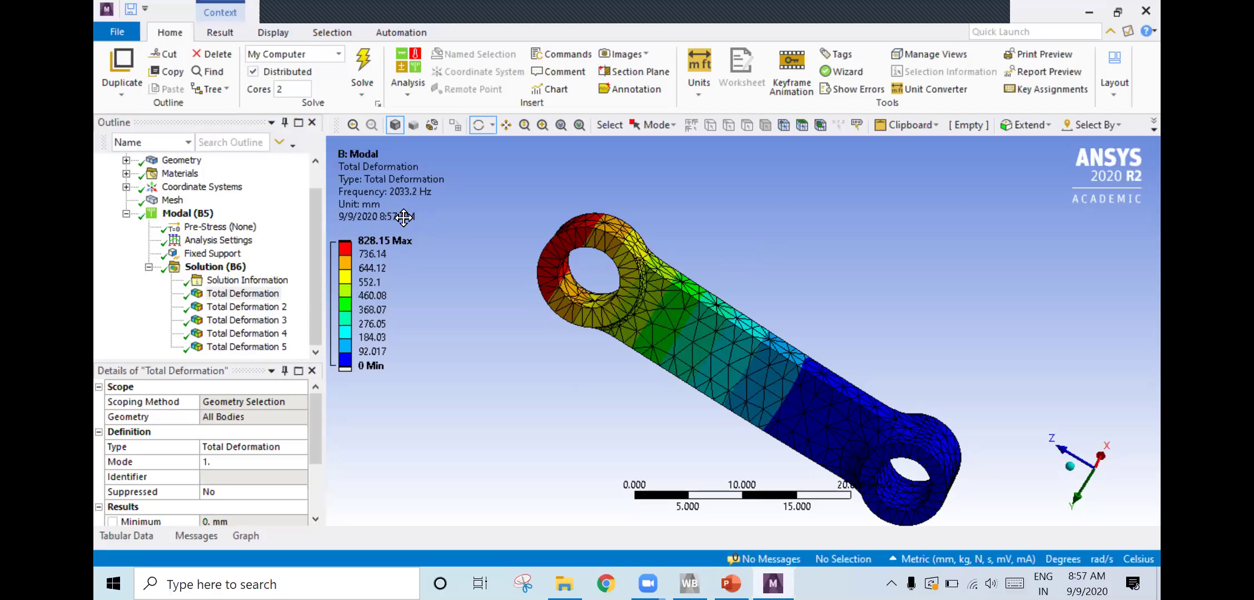
pyautogui.moveTo(743, 313)
pyautogui.mouseDown()
pyautogui.moveTo(705, 385)
pyautogui.moveTo(781, 363)
pyautogui.moveTo(767, 383)
pyautogui.mouseUp()
pyautogui.click(233, 534)
pyautogui.click(191, 443)
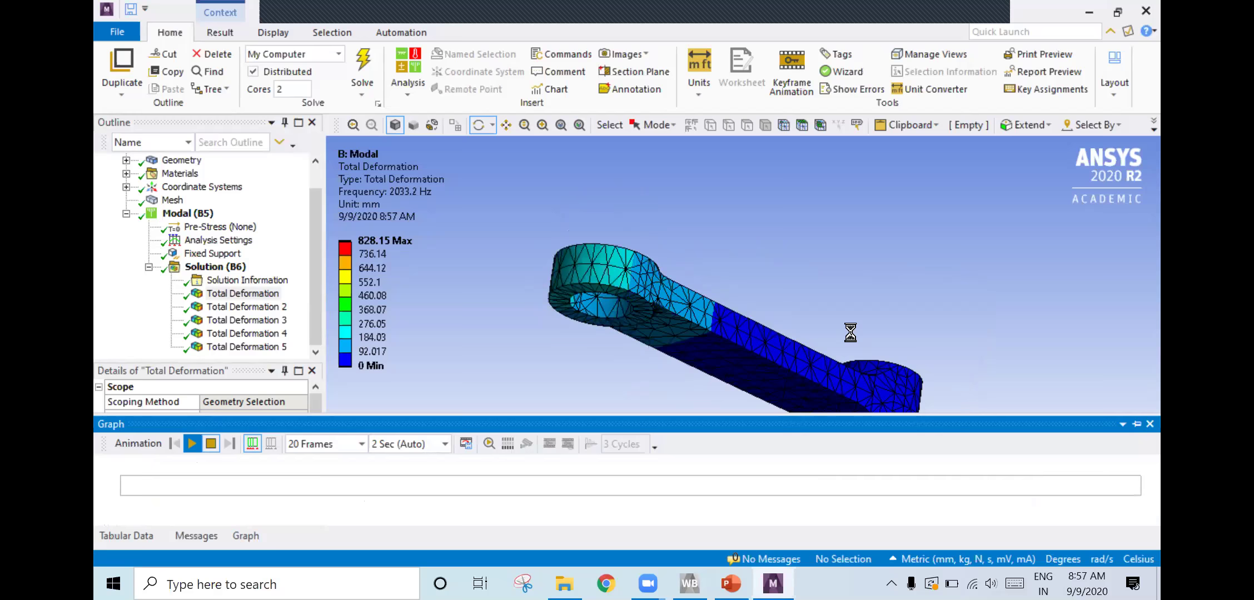
pyautogui.moveTo(851, 333); pyautogui.dragTo(894, 194)
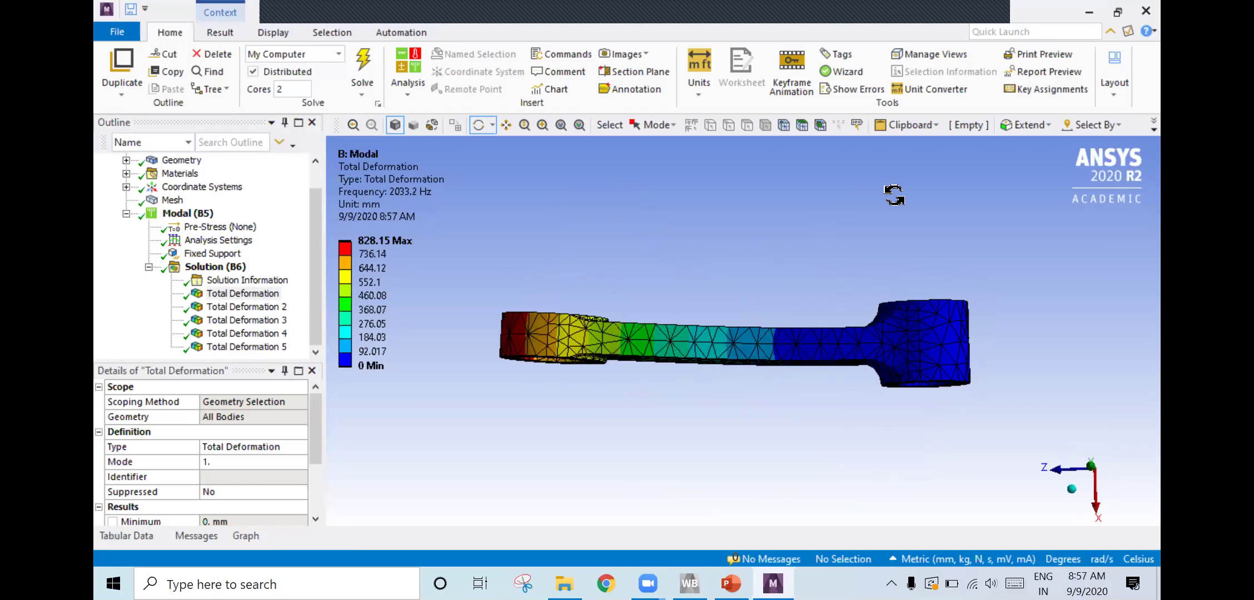
pyautogui.moveTo(877, 247); pyautogui.dragTo(906, 234)
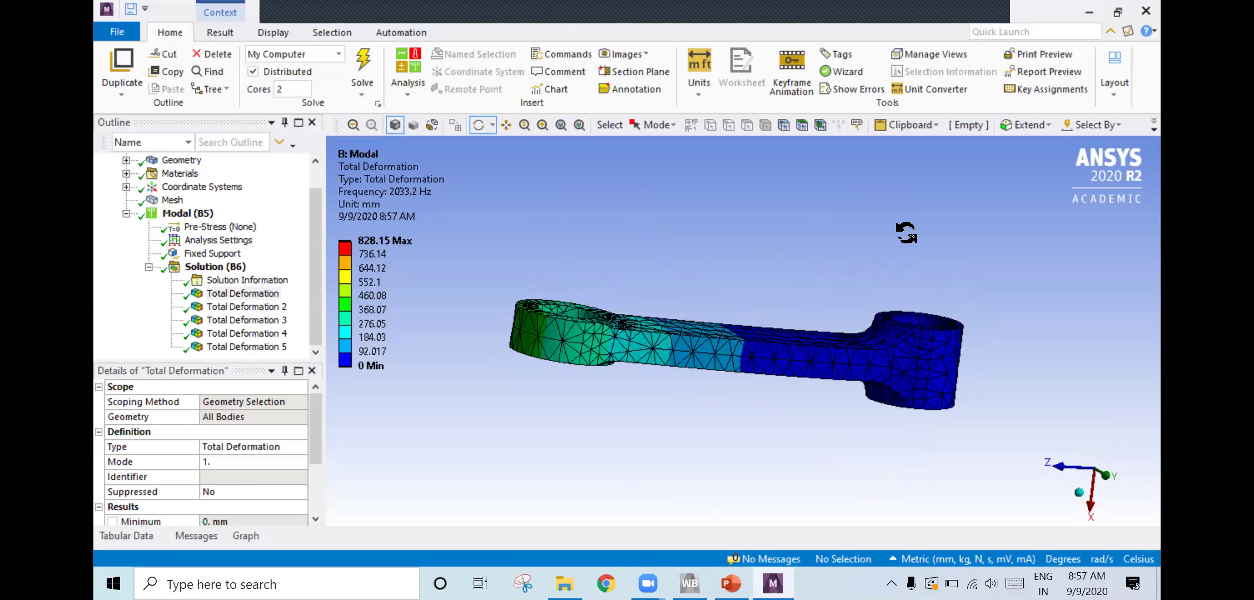
pyautogui.click(267, 310)
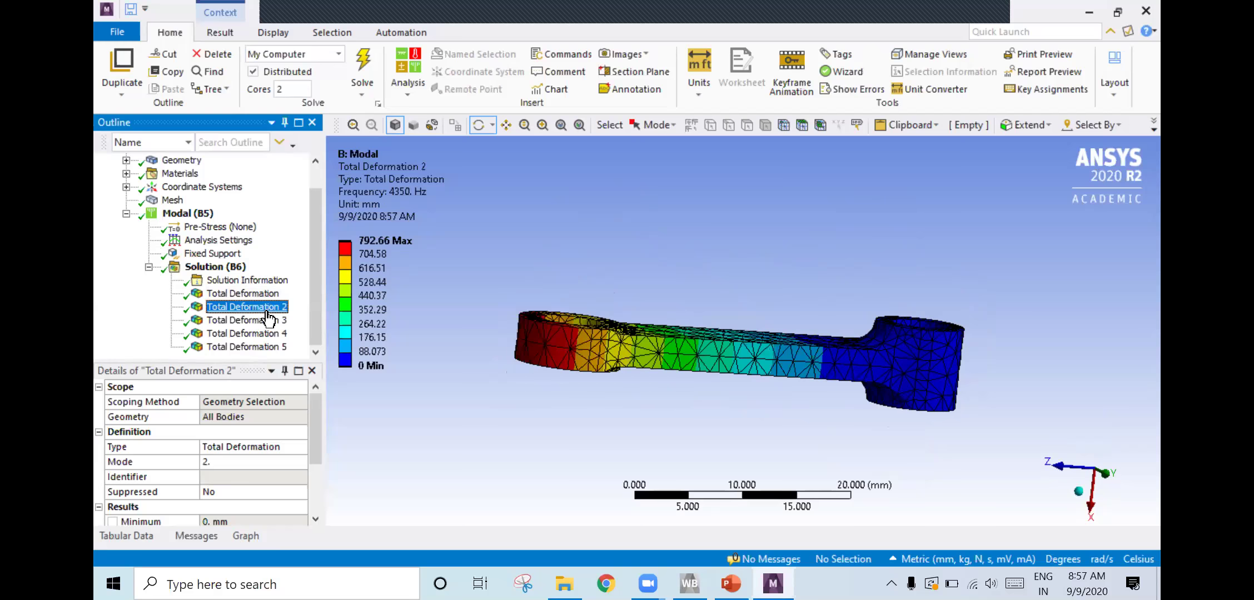
# Animate the mode 2 shape at 4350 Hz
pyautogui.click(232, 536)
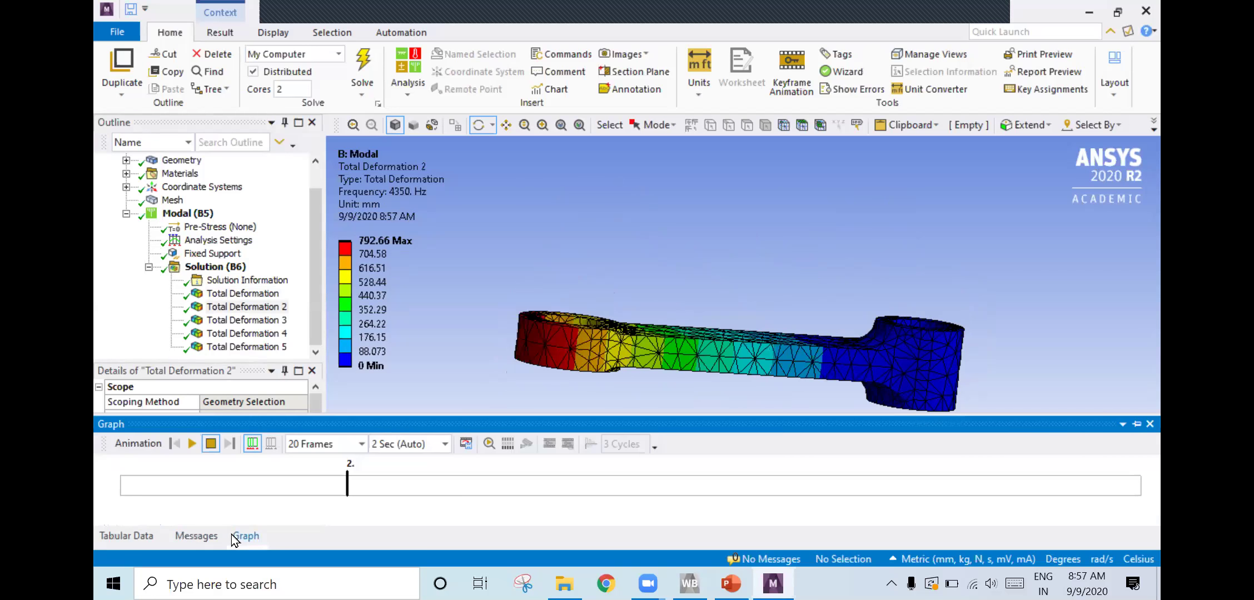
pyautogui.click(191, 444)
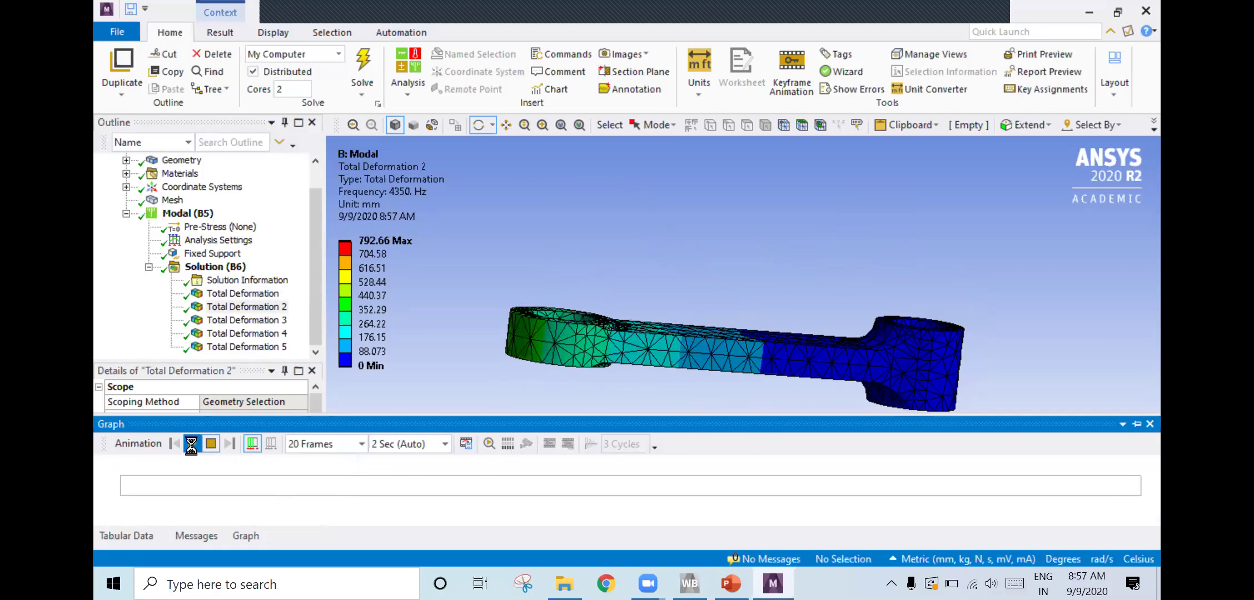
pyautogui.moveTo(722, 364)
pyautogui.mouseDown()
pyautogui.moveTo(780, 359)
pyautogui.moveTo(687, 358)
pyautogui.mouseUp()
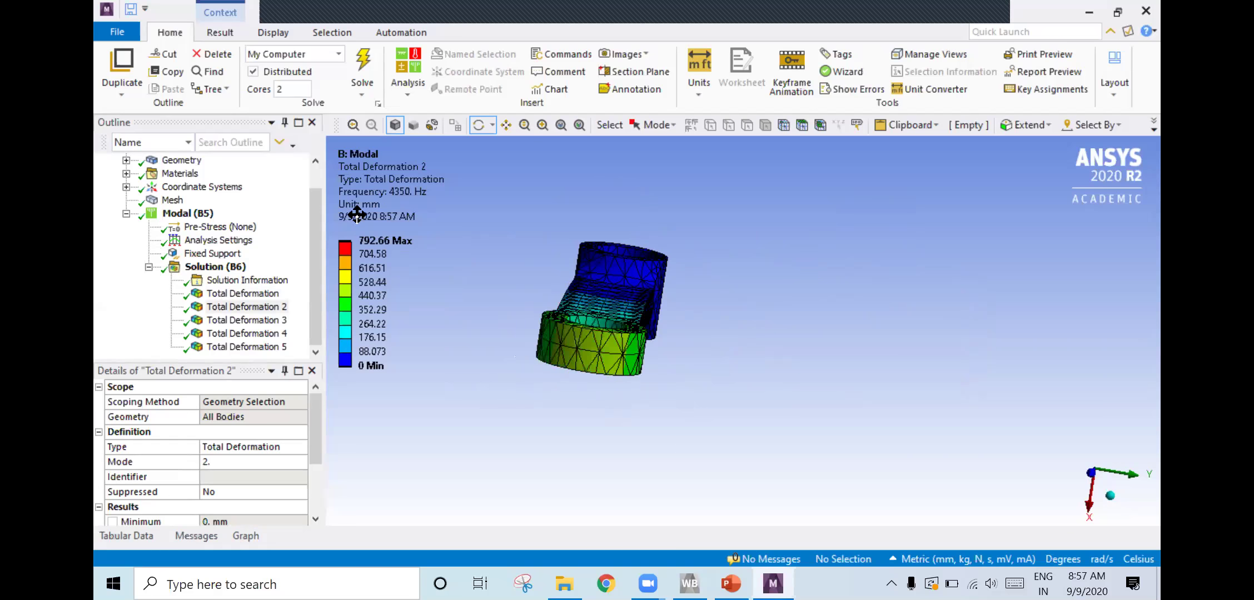
# Animate the mode 3 shape at 12152 Hz
pyautogui.click(286, 321)
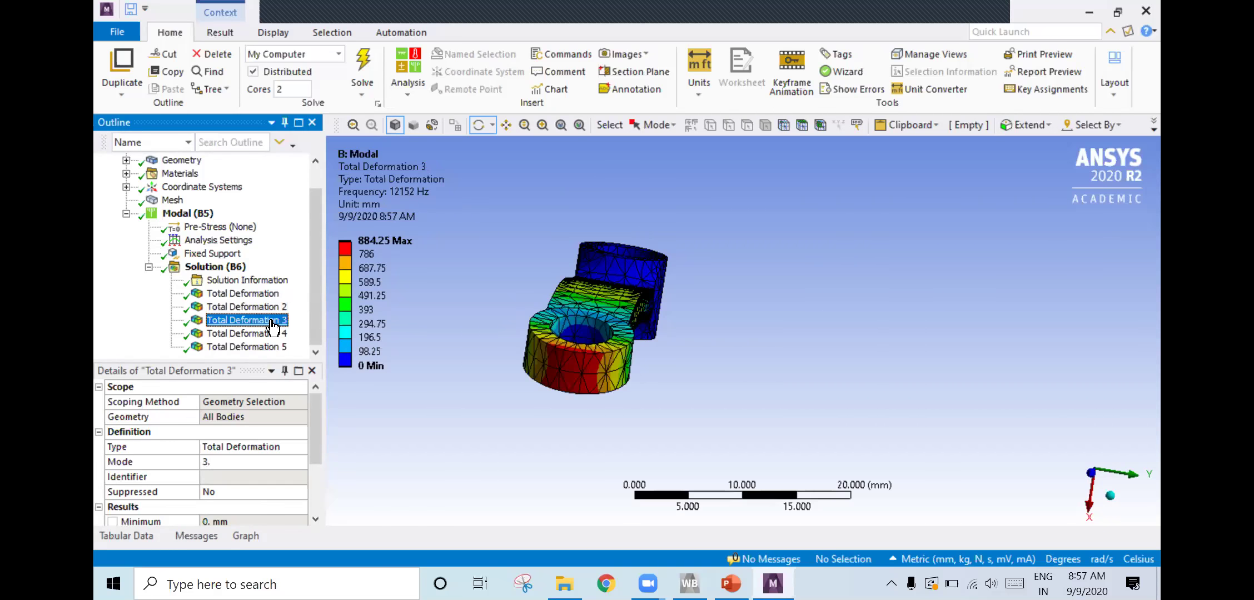
pyautogui.moveTo(664, 387); pyautogui.dragTo(591, 378)
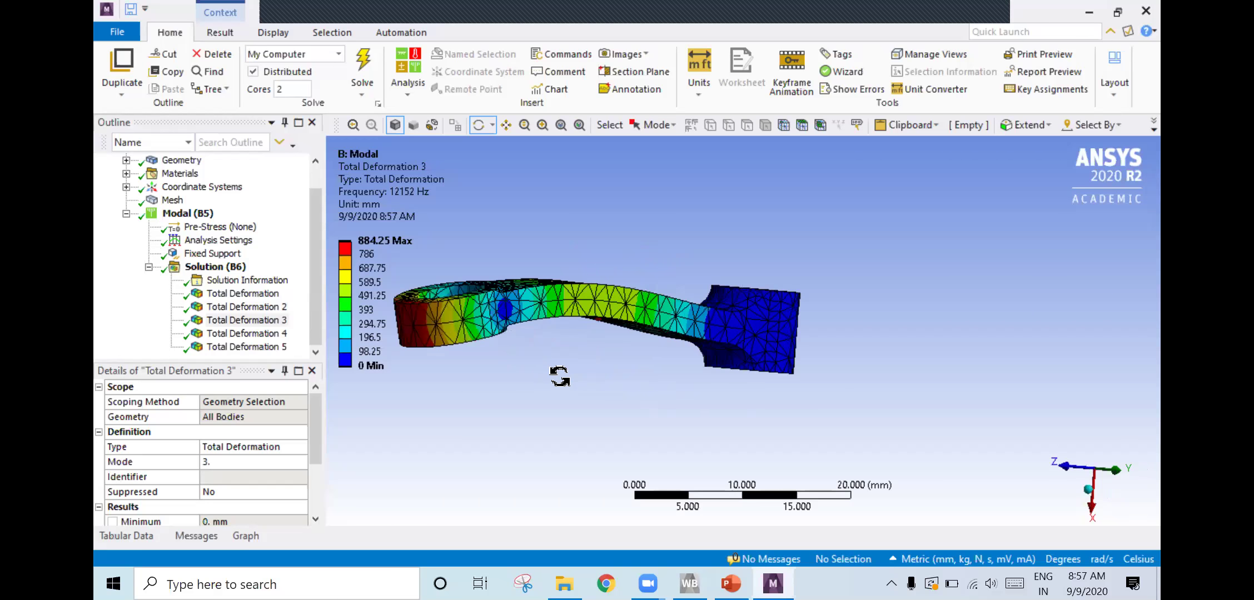
pyautogui.click(250, 544)
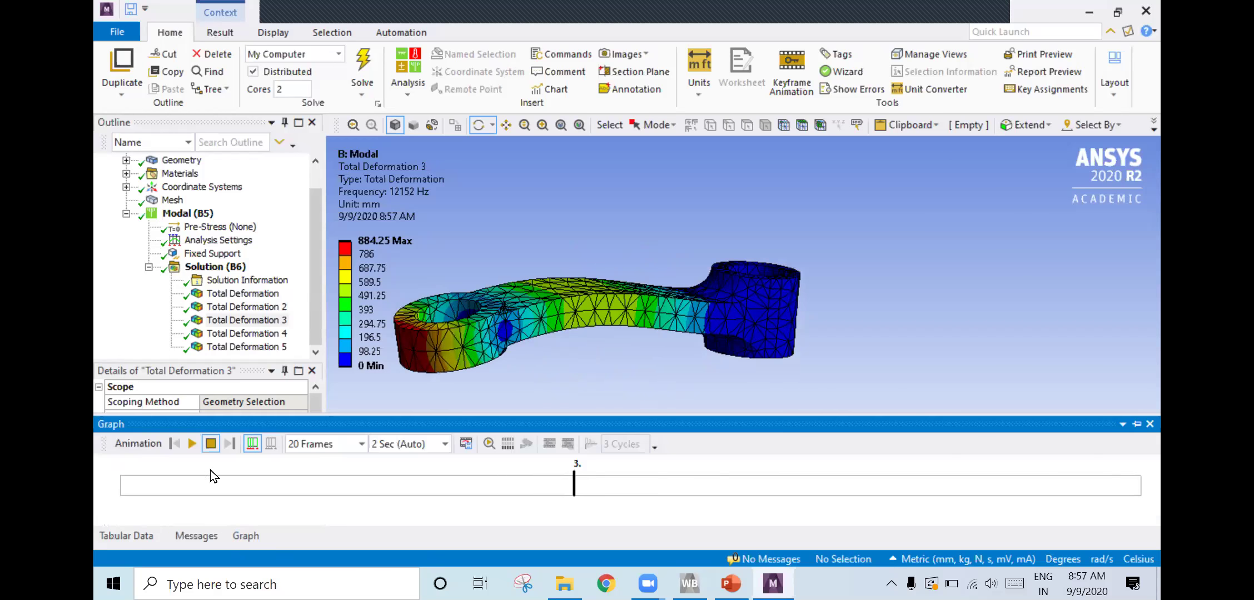
pyautogui.click(191, 442)
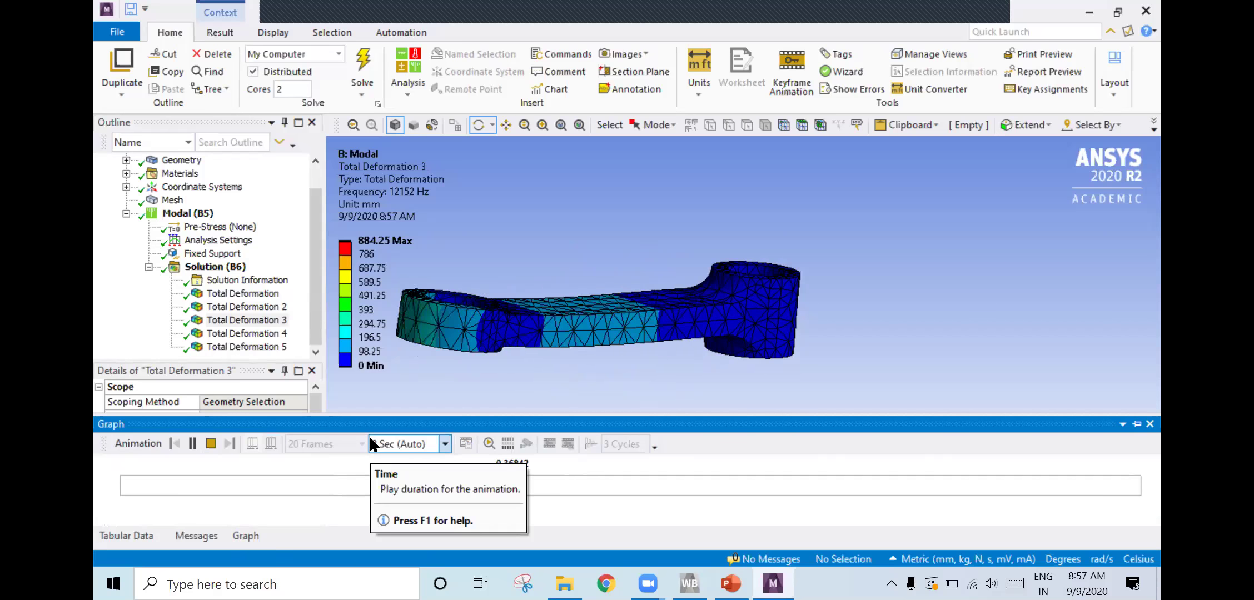
# Display mode 4's total deformation at 12578 Hz with its Graph panel
pyautogui.click(246, 333)
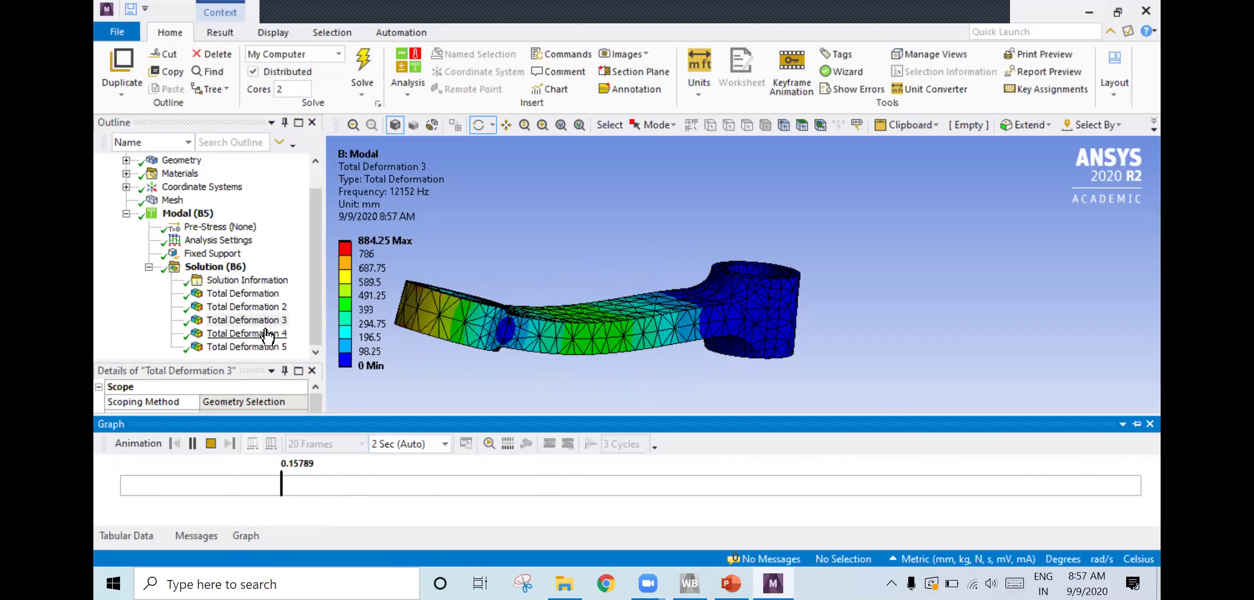
pyautogui.click(200, 538)
pyautogui.click(245, 536)
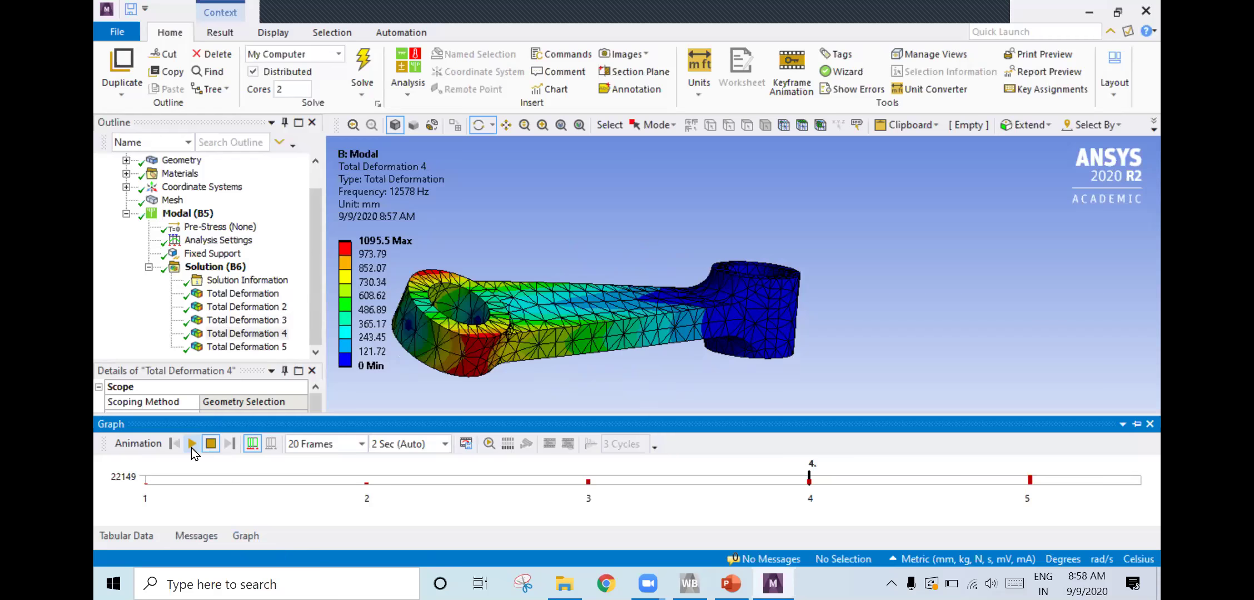
# Animate the mode 4 shape, then show and animate Total Deformation 5 at 22149 Hz
pyautogui.click(192, 445)
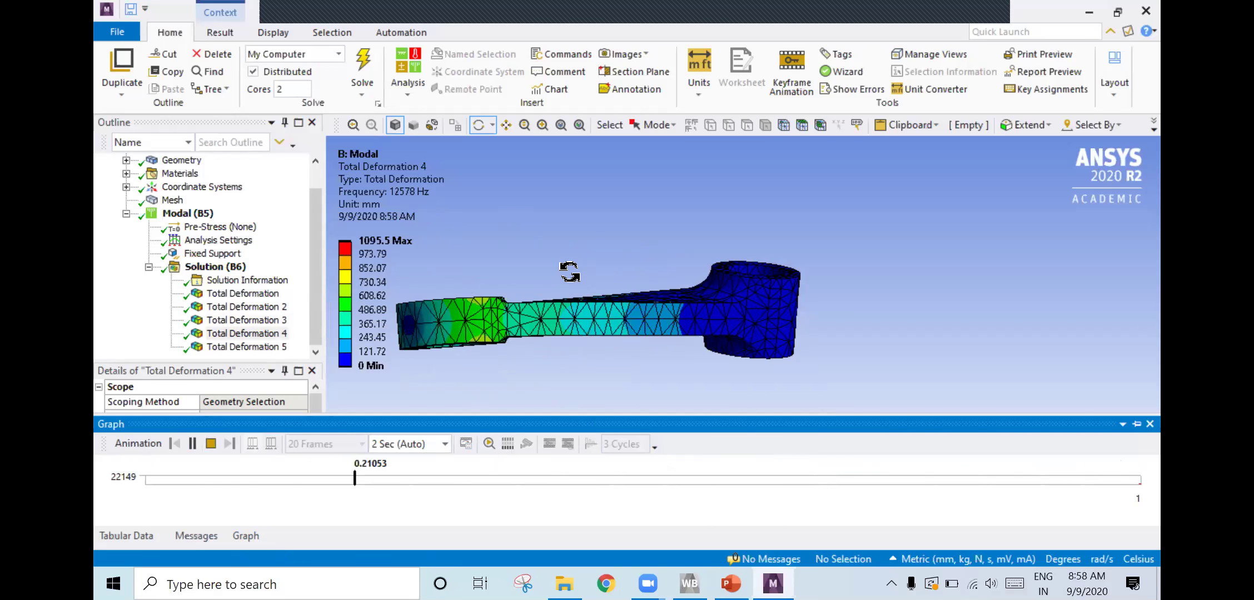
pyautogui.click(250, 347)
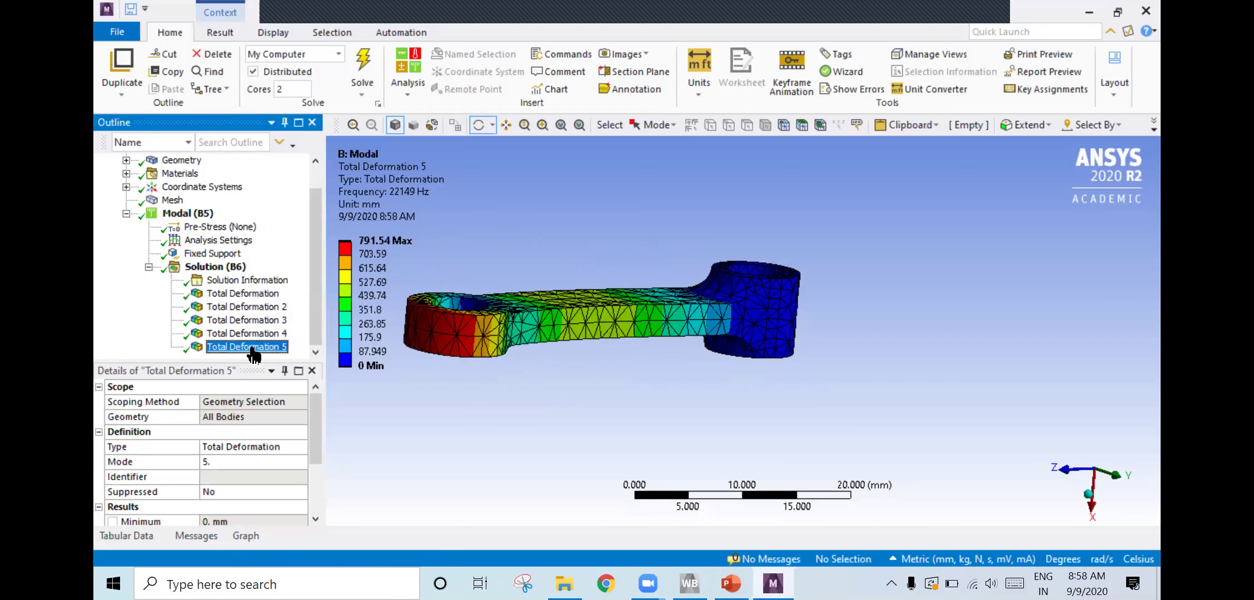
pyautogui.click(233, 535)
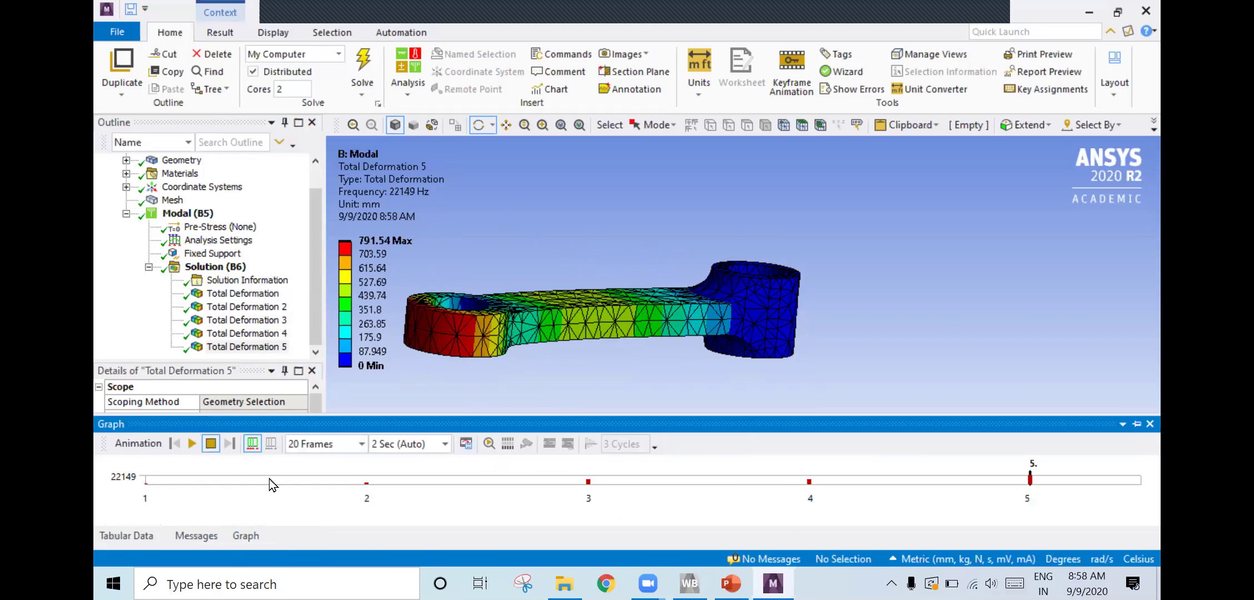
pyautogui.click(193, 445)
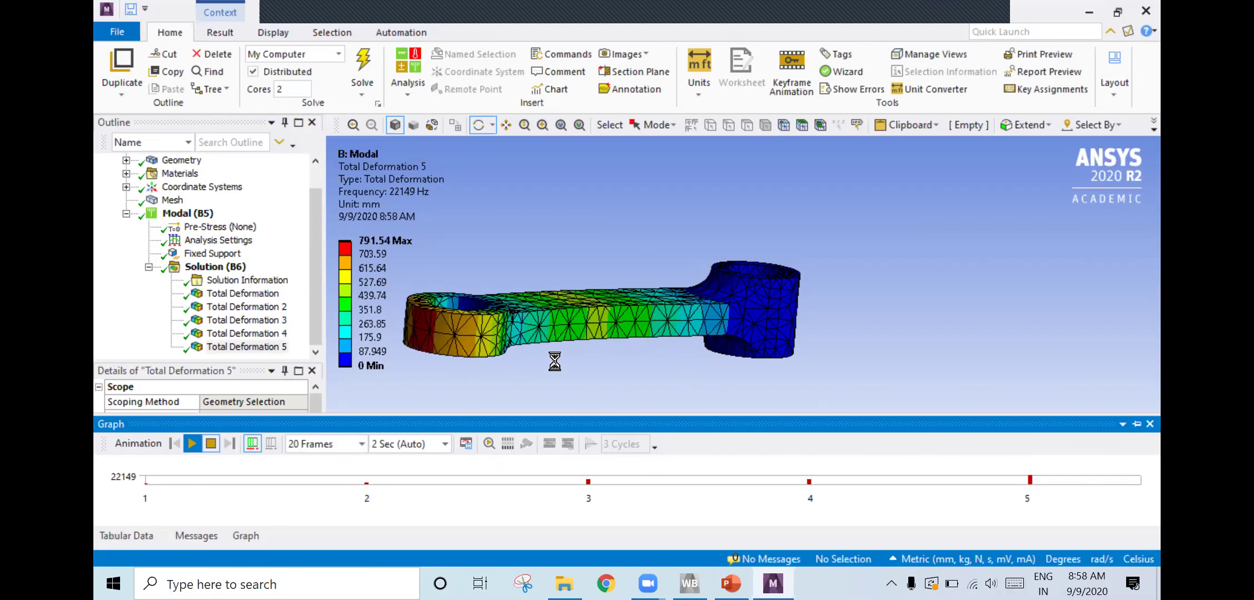
# Orbit the animating fifth mode from end-on to isometric, then stop the animation
pyautogui.moveTo(567, 356); pyautogui.dragTo(662, 361)
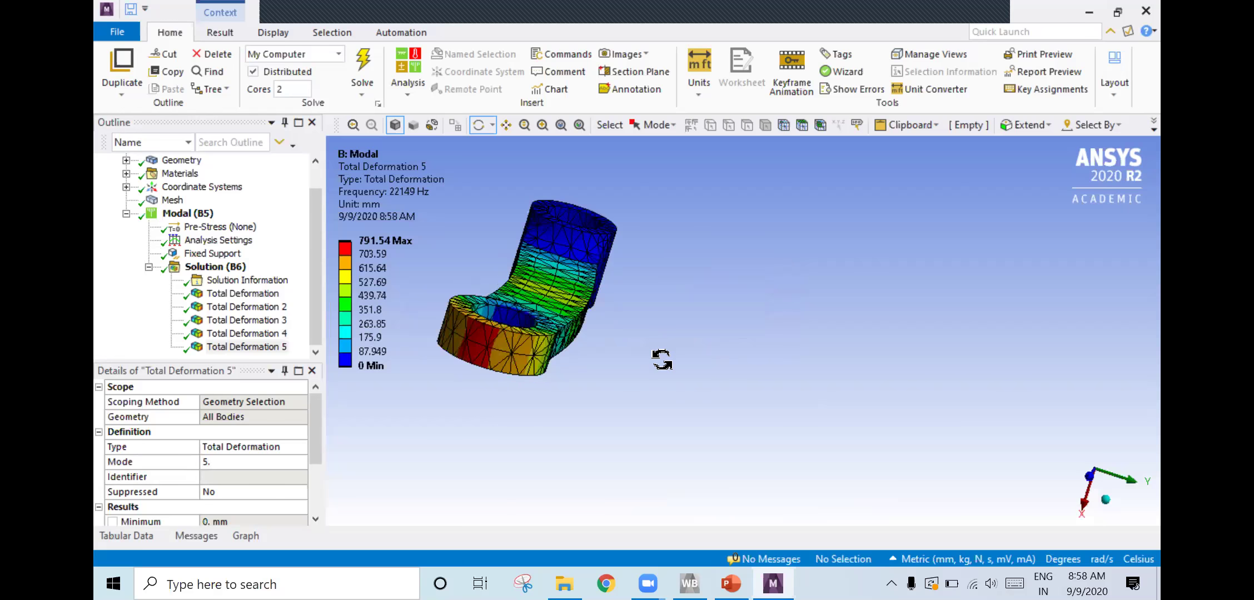
pyautogui.moveTo(641, 359); pyautogui.dragTo(546, 350)
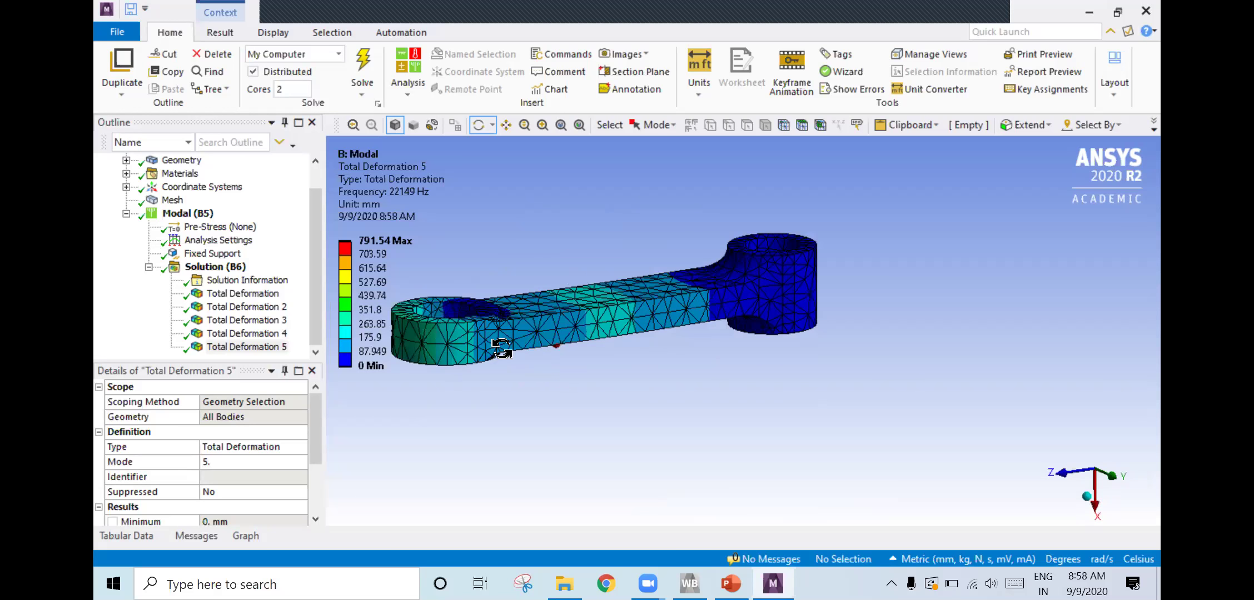
pyautogui.click(246, 535)
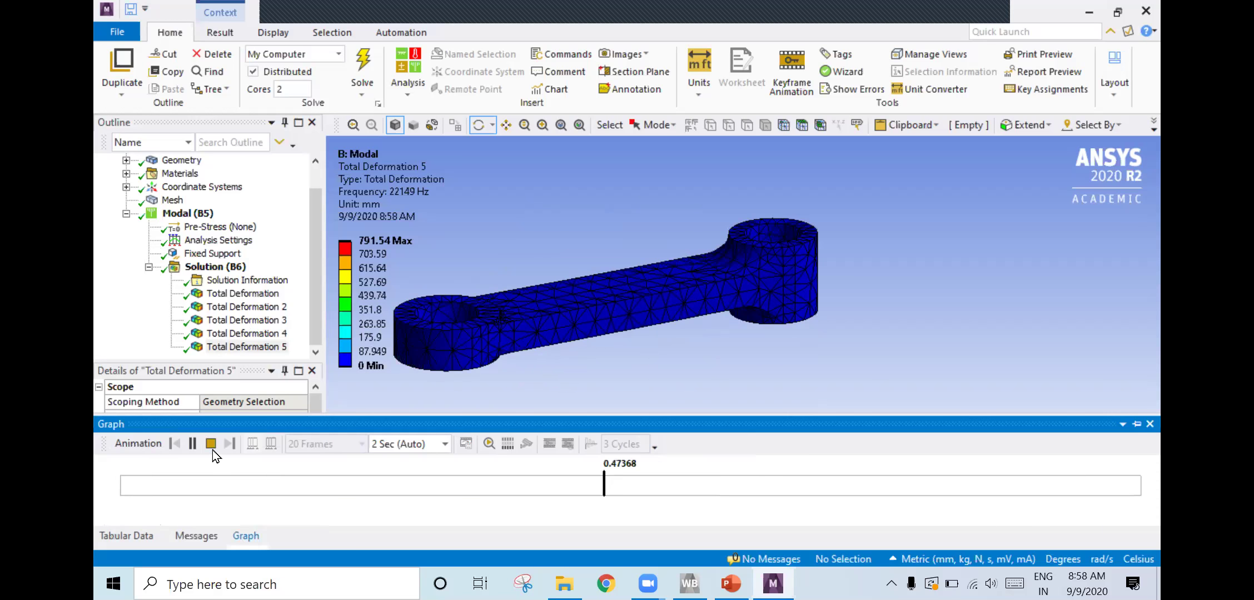
pyautogui.click(1070, 370)
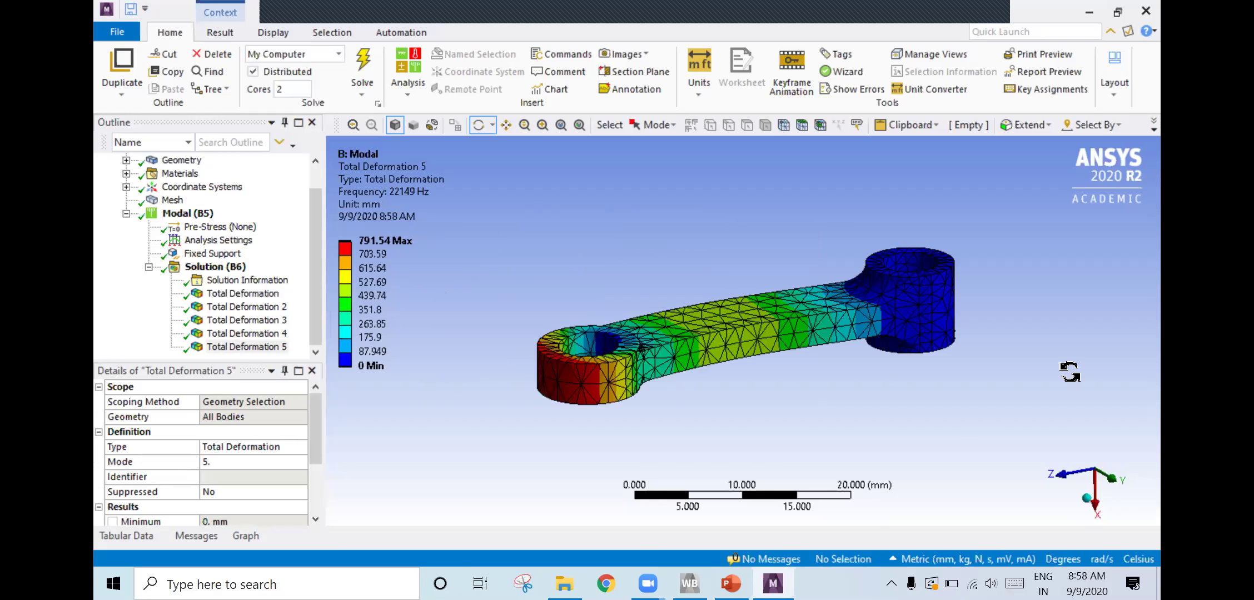
pyautogui.moveTo(952, 369); pyautogui.dragTo(959, 382)
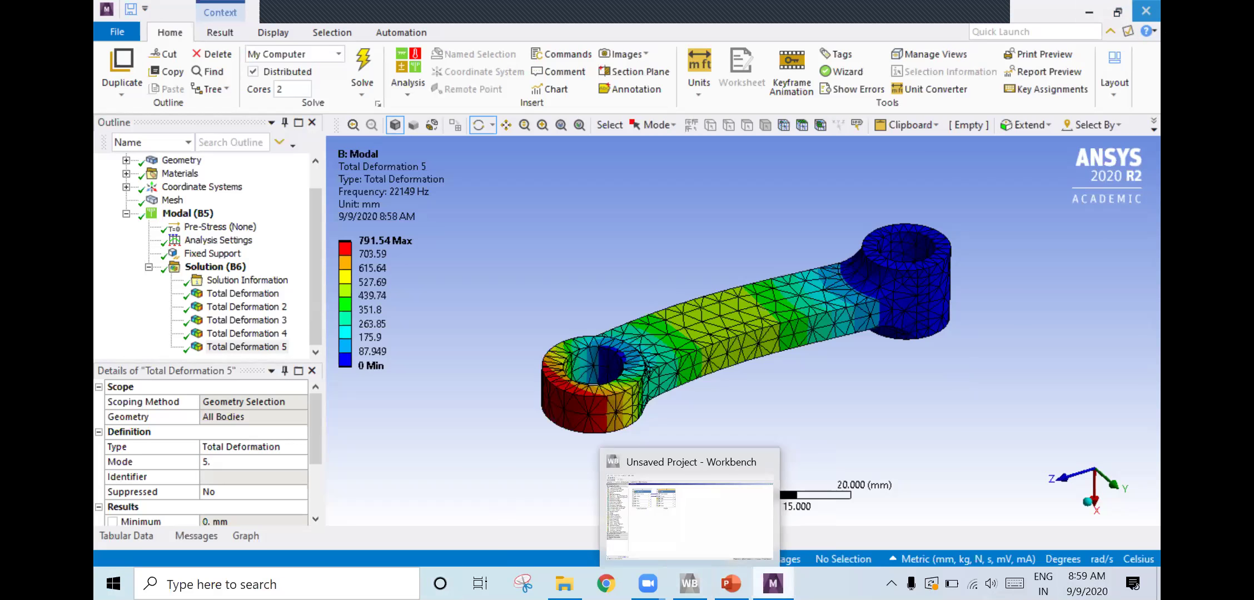
pyautogui.moveTo(772, 508)
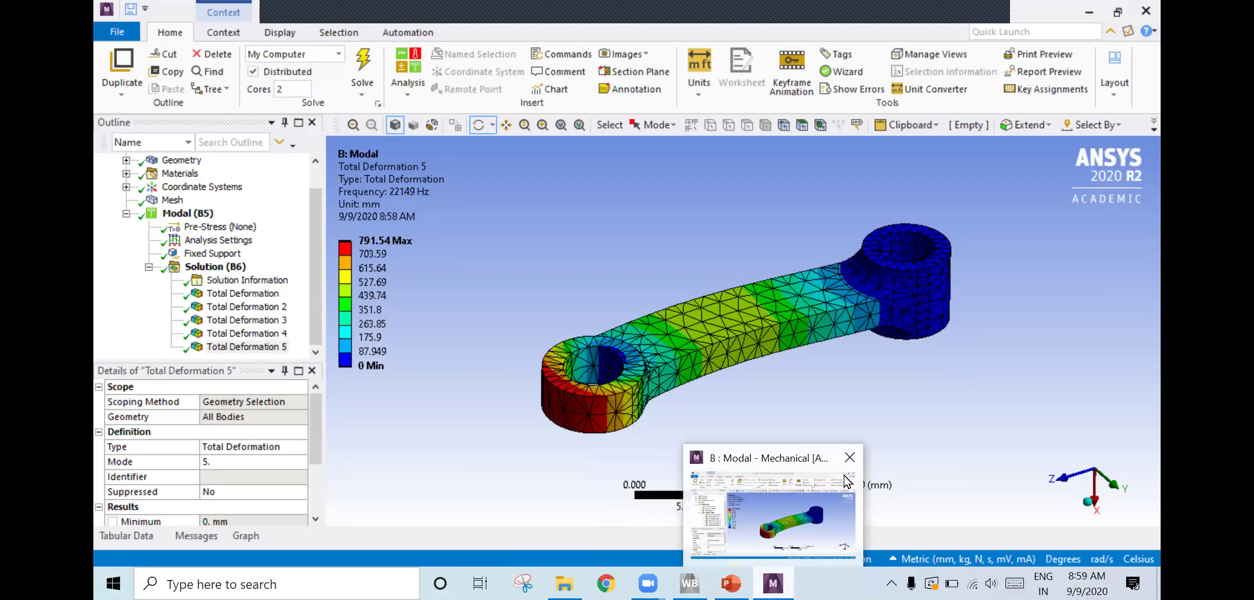
# Close Mechanical and Workbench, choosing No to discard the project changes
pyautogui.click(851, 459)
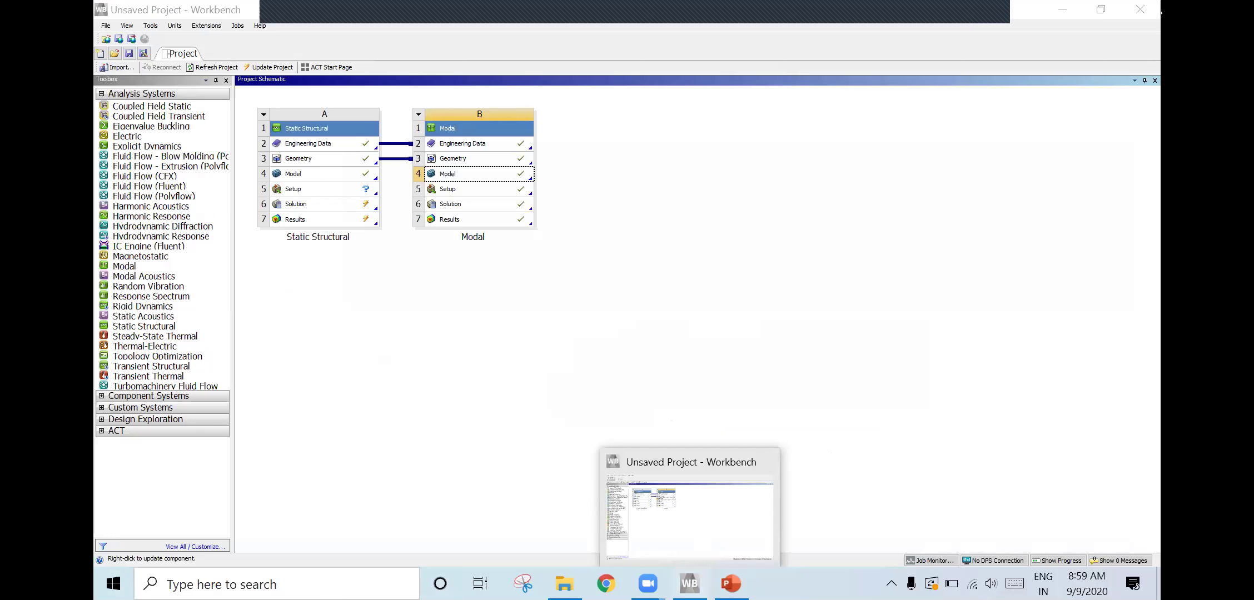
pyautogui.click(1140, 9)
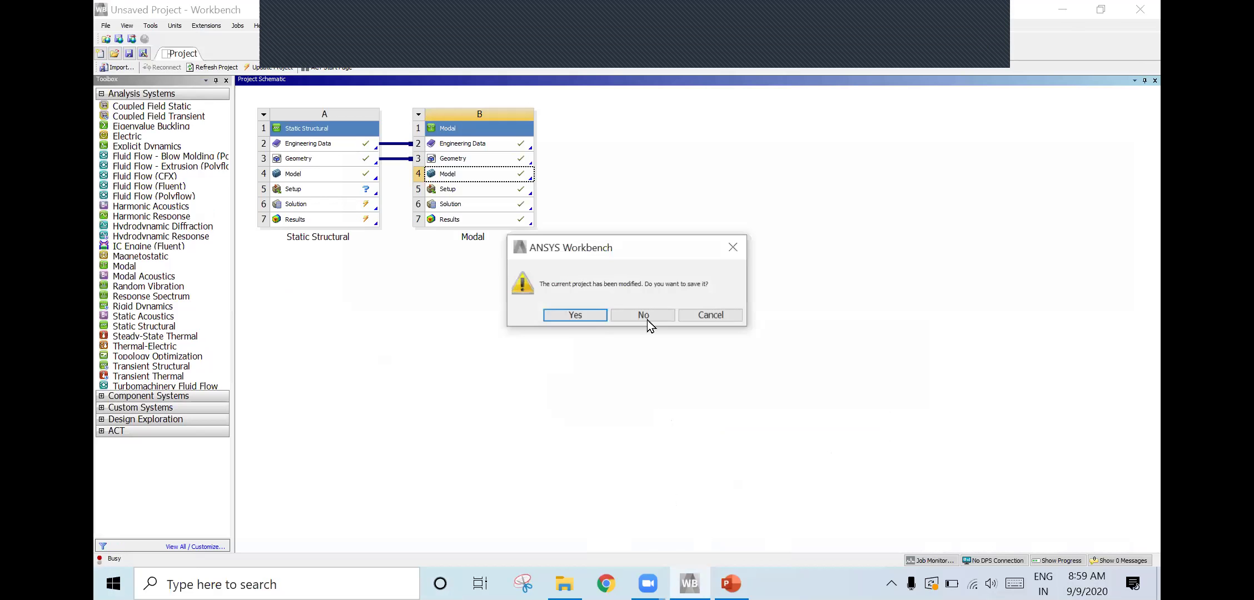
pyautogui.click(644, 315)
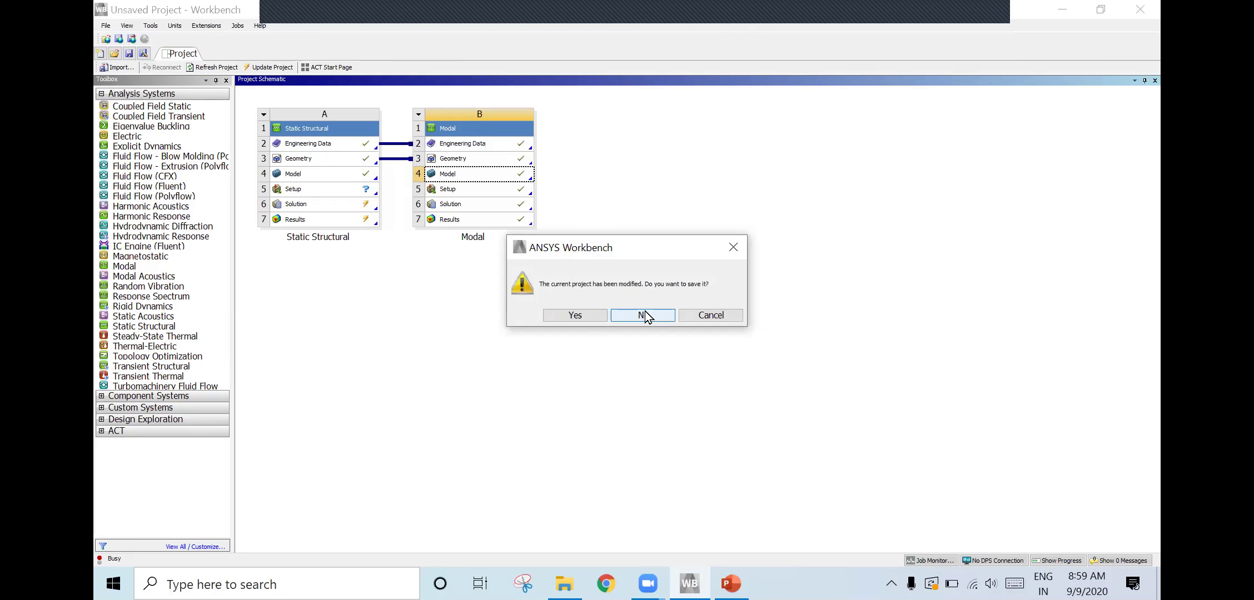